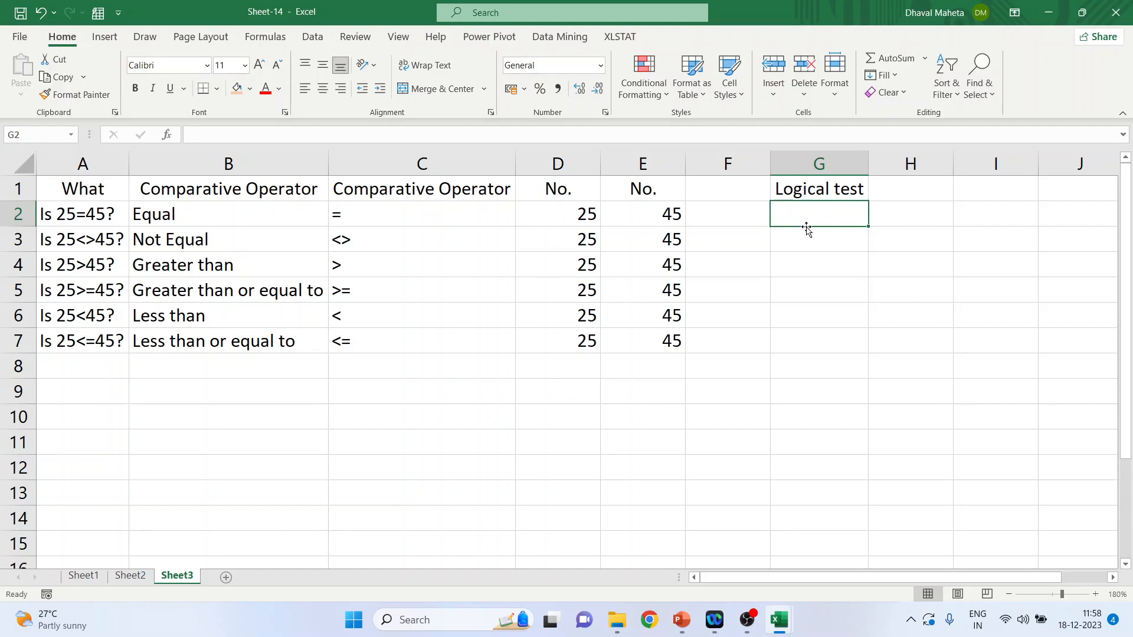
Step: Enter the logical test =d2=e2 in cell G2 to check whether the two numbers are equal
{"action": "type", "text": "=d2"}
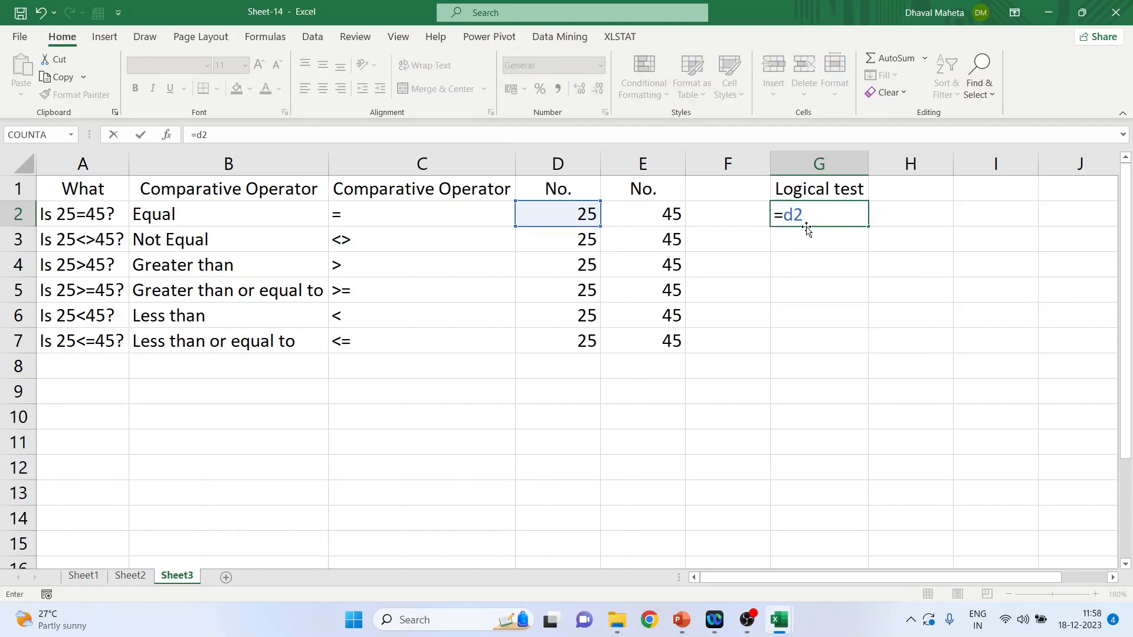
{"action": "type", "text": "=e2"}
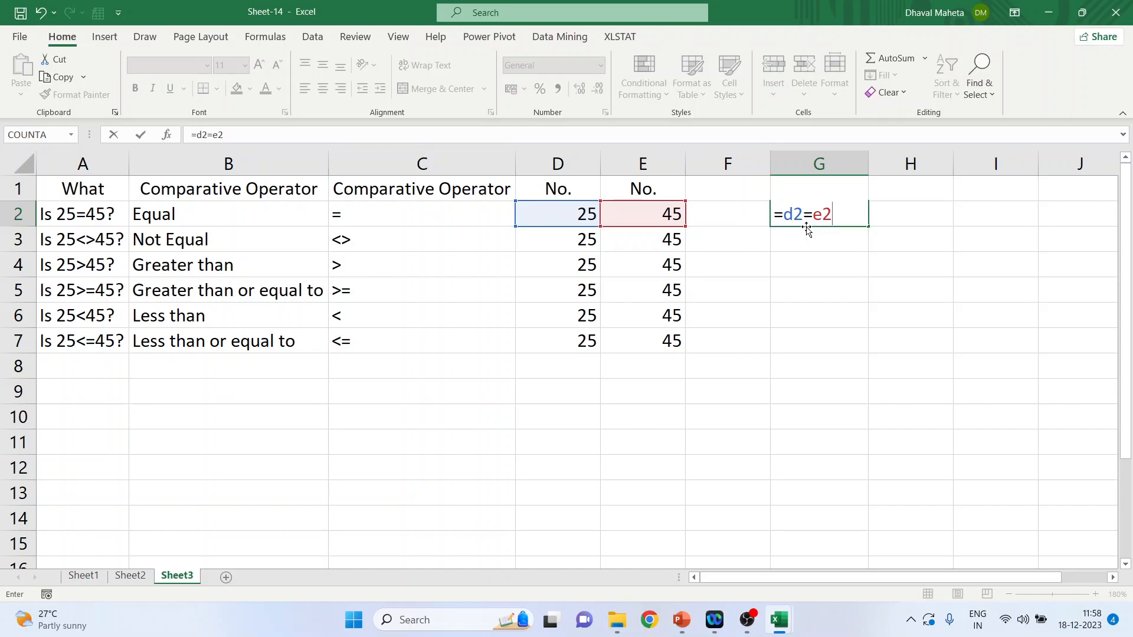
{"action": "key", "text": "Return"}
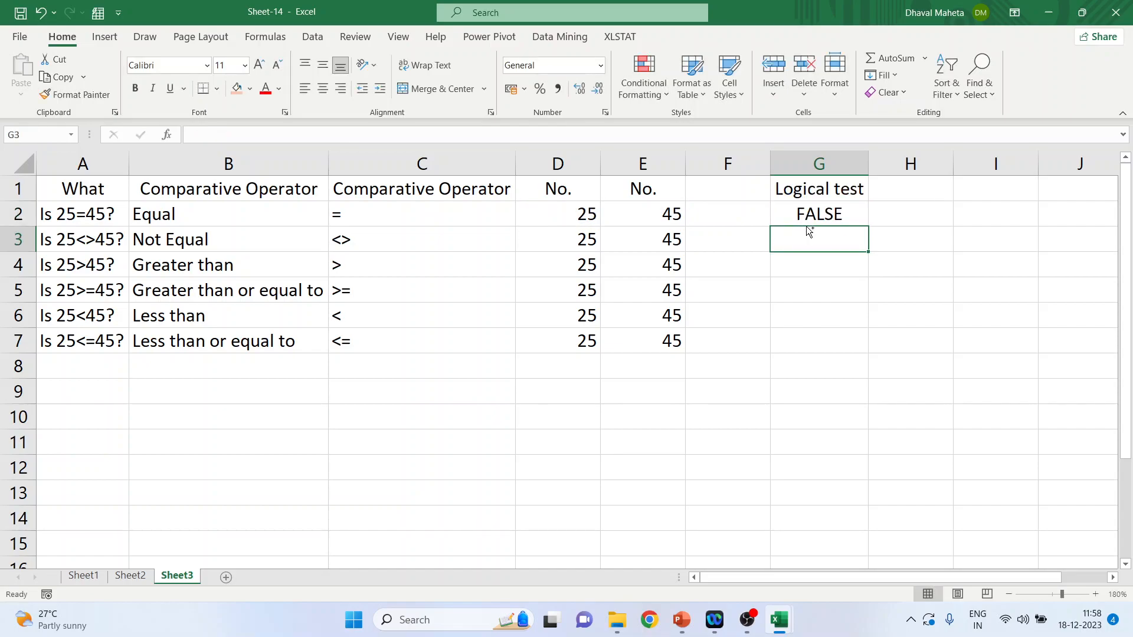
{"action": "key", "text": "ctrl+minus"}
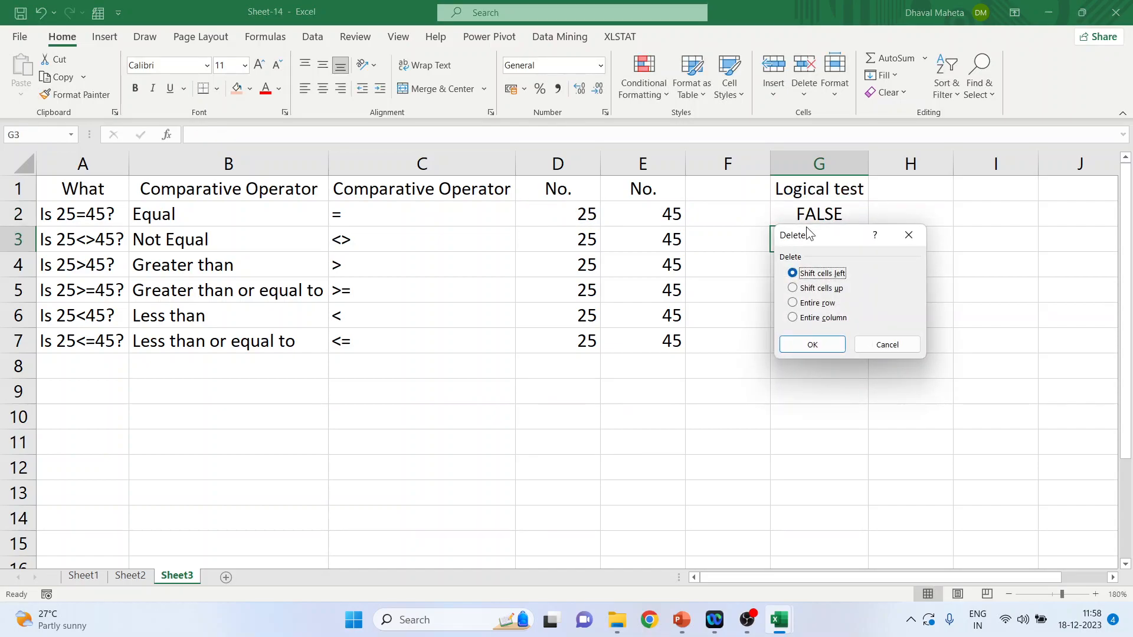
{"action": "left_click", "coordinate": [887, 345]}
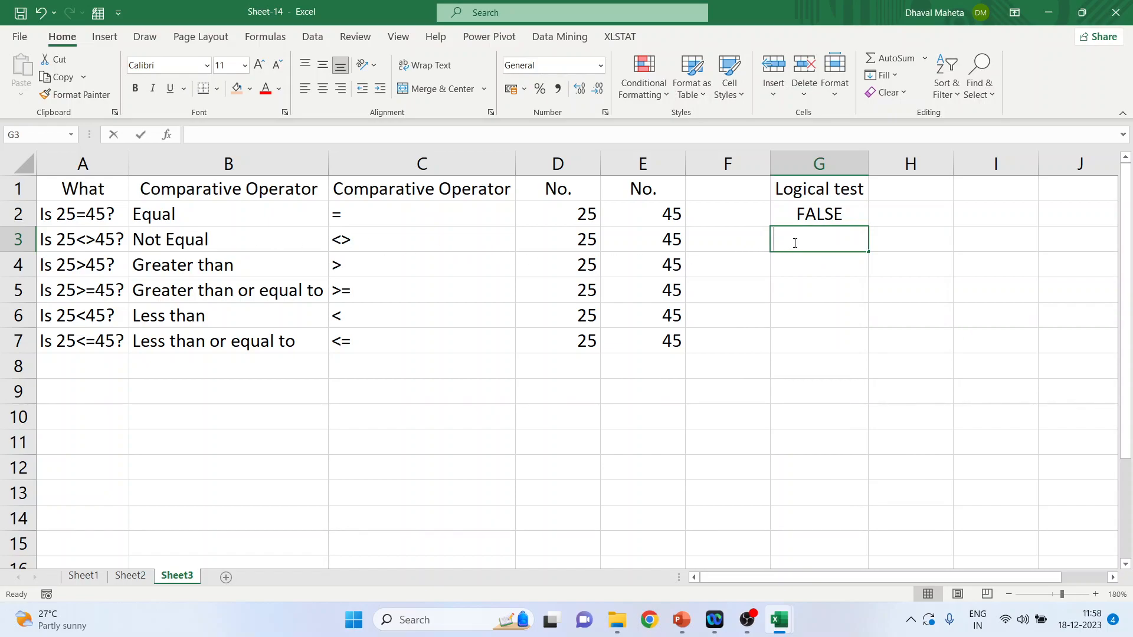
Step: Enter the not-equal test =d3<>e3 in cell G3
{"action": "type", "text": "=d2<"}
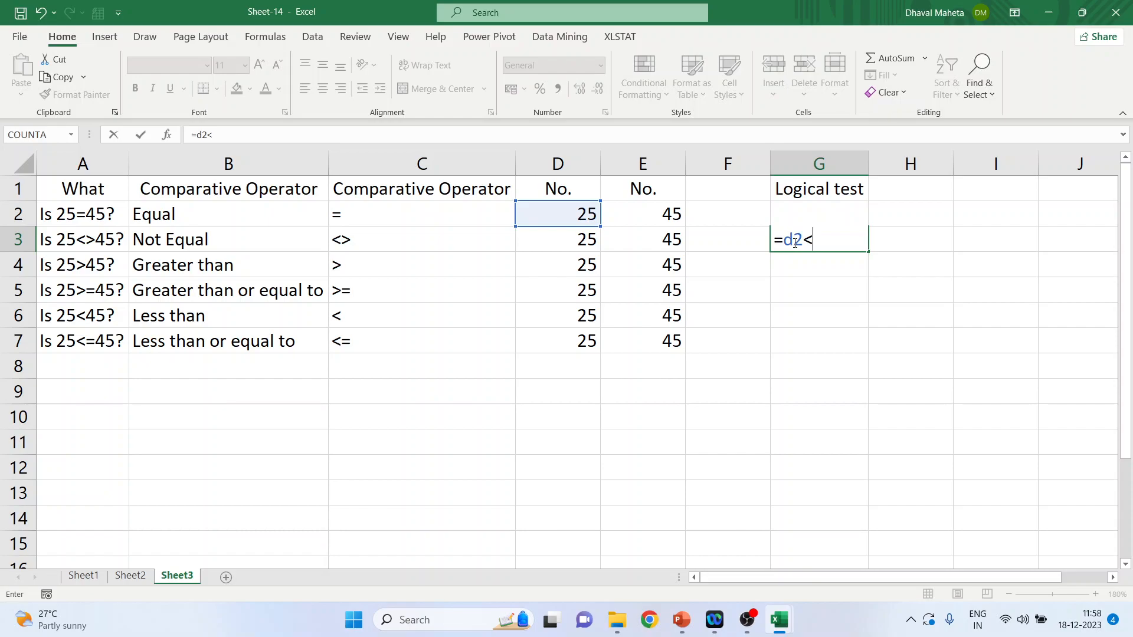
{"action": "type", "text": ">"}
{"action": "key", "text": "BackSpace"}
{"action": "key", "text": "BackSpace"}
{"action": "key", "text": "BackSpace"}
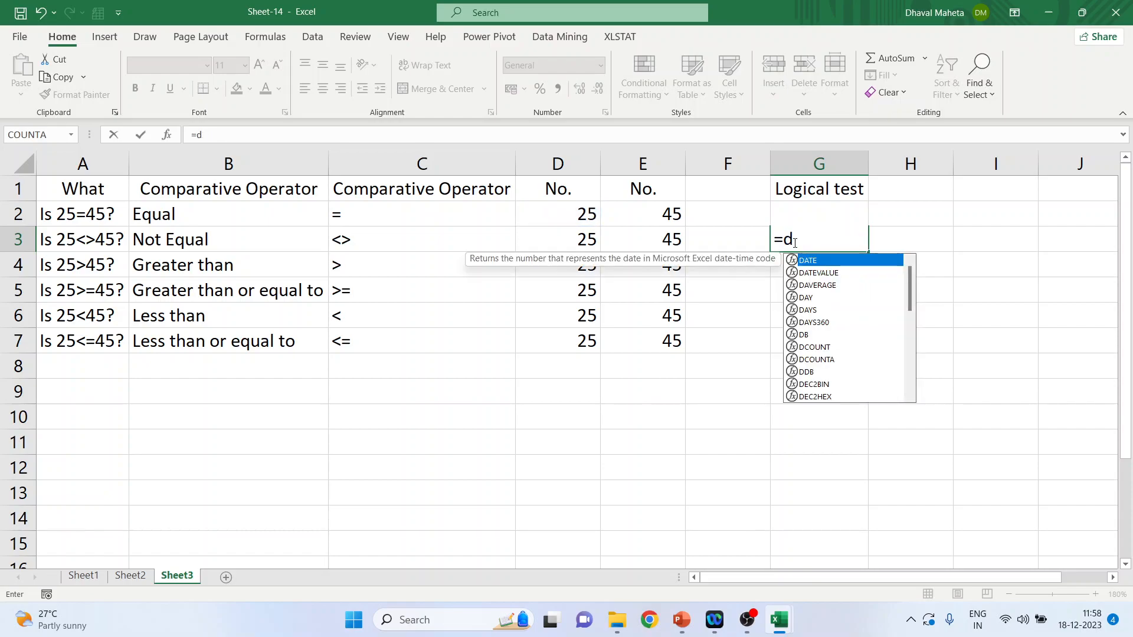
{"action": "type", "text": "3<>"}
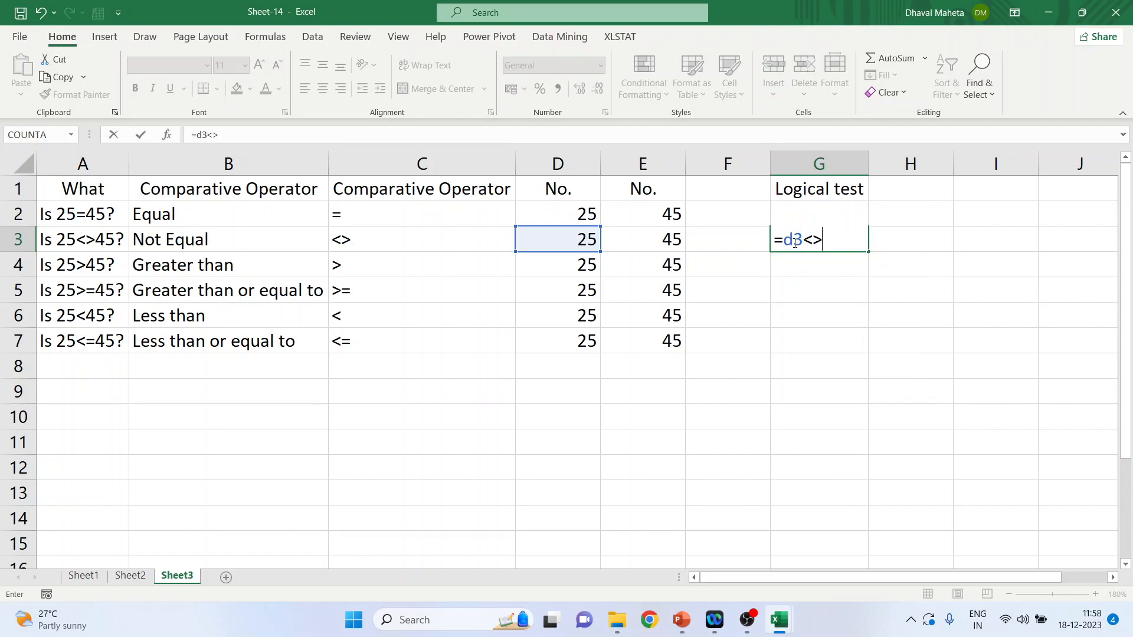
{"action": "type", "text": "e3"}
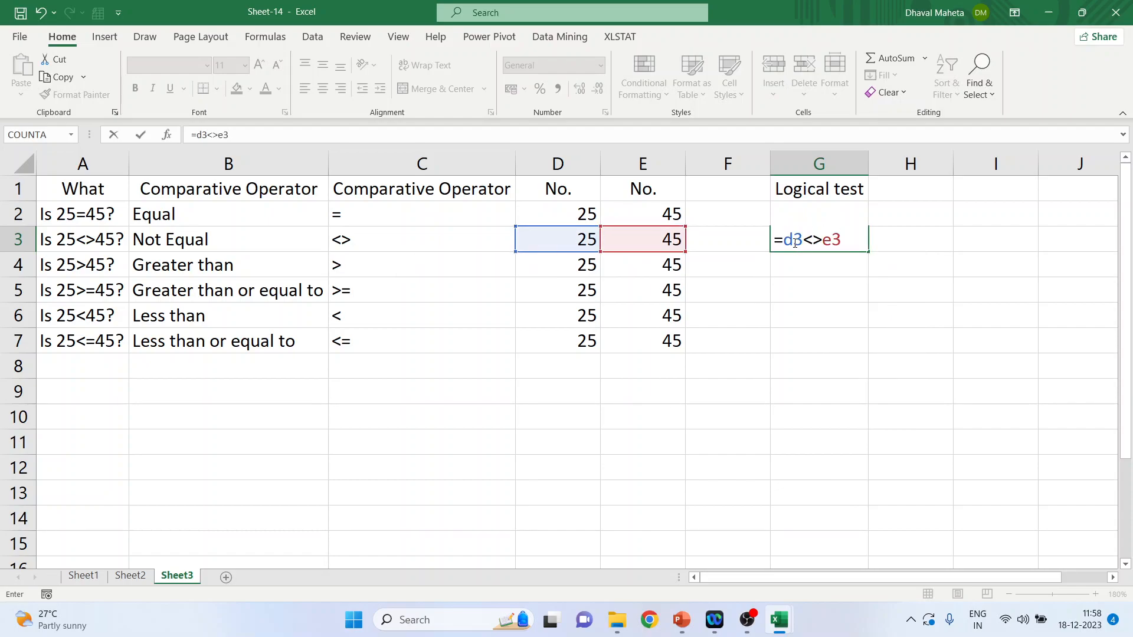
{"action": "key", "text": "Return"}
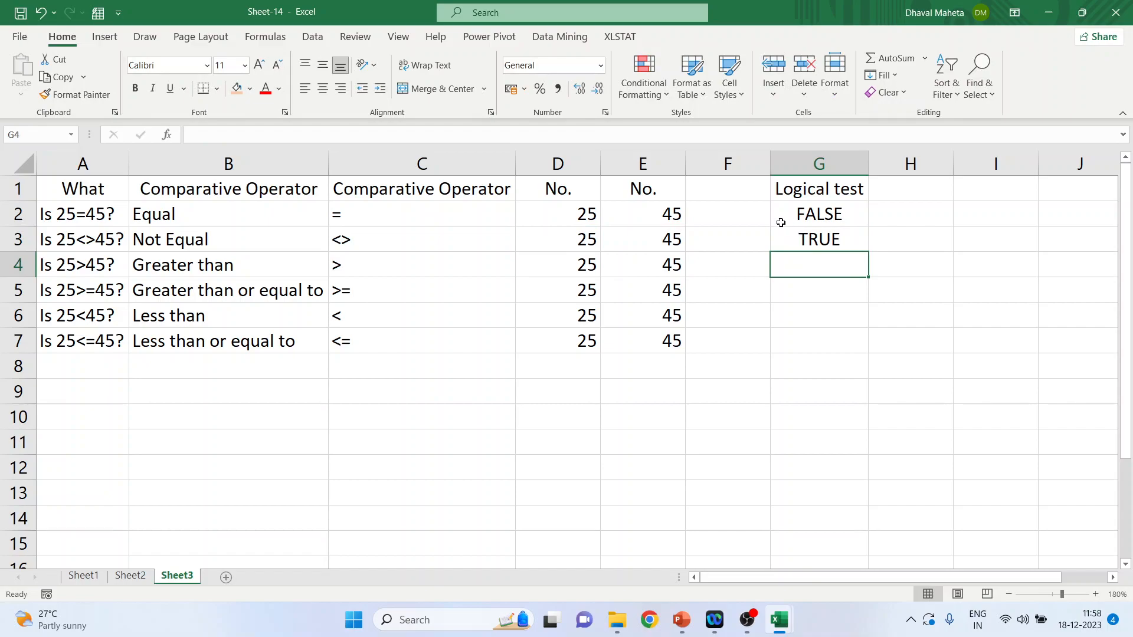
Step: Enter the greater-than test =d4>e4 in cell G4
{"action": "left_click", "coordinate": [91, 266]}
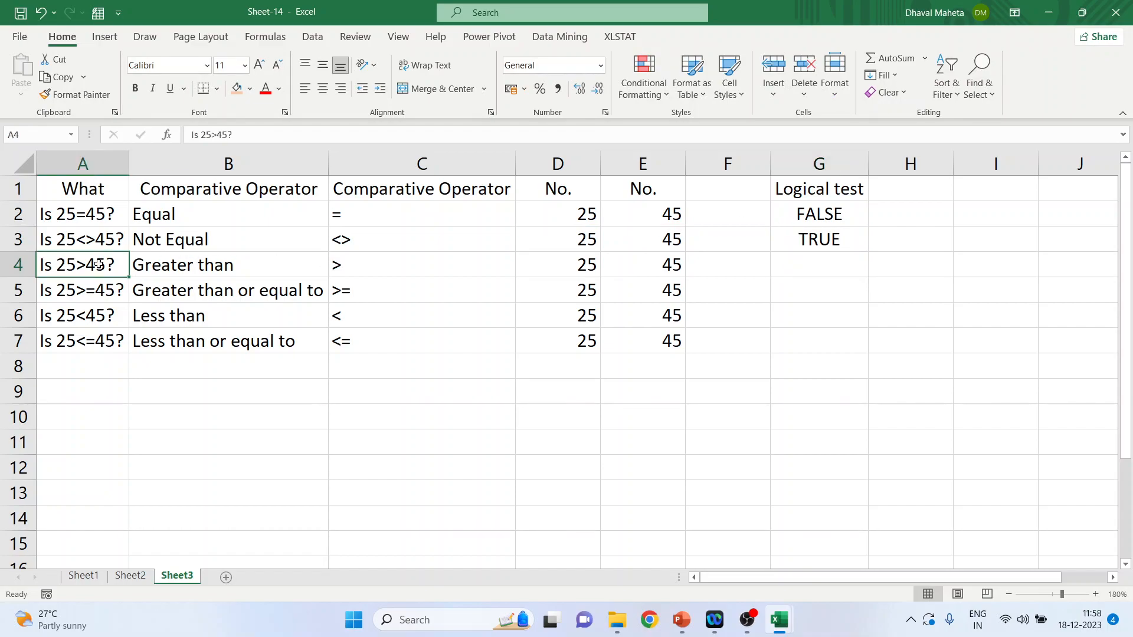
{"action": "left_click", "coordinate": [811, 268]}
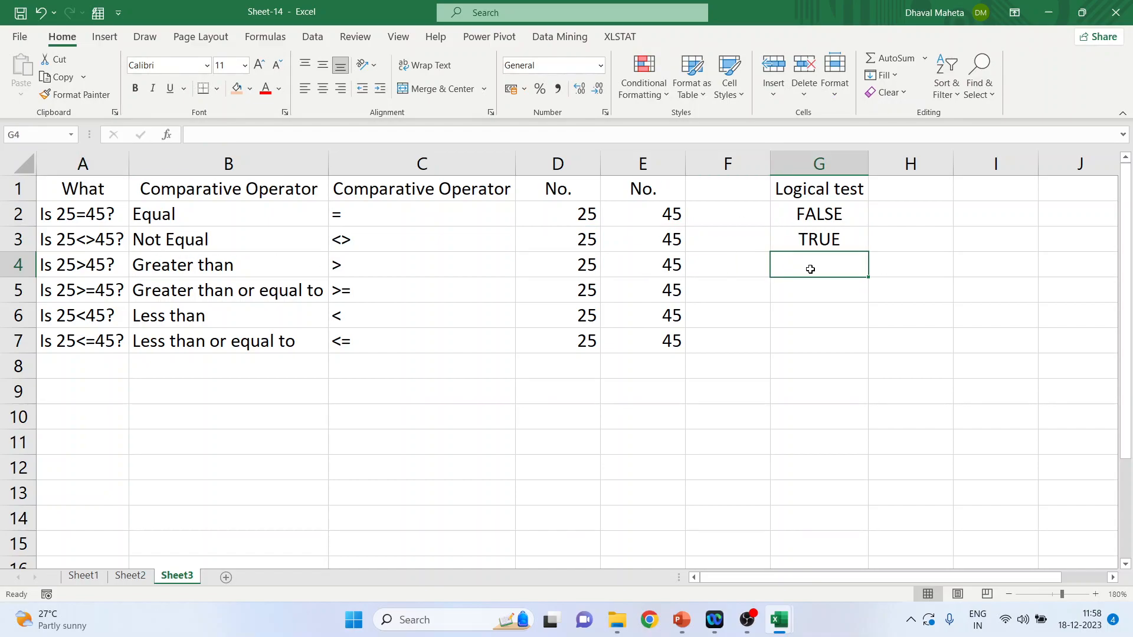
{"action": "type", "text": "=d4"}
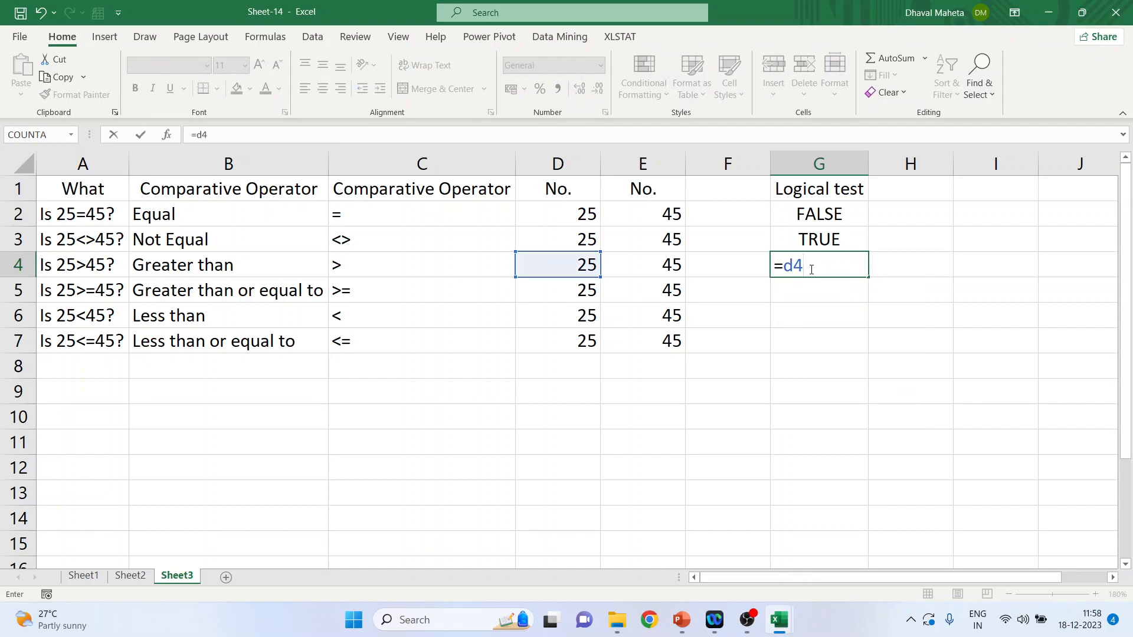
{"action": "type", "text": ">"}
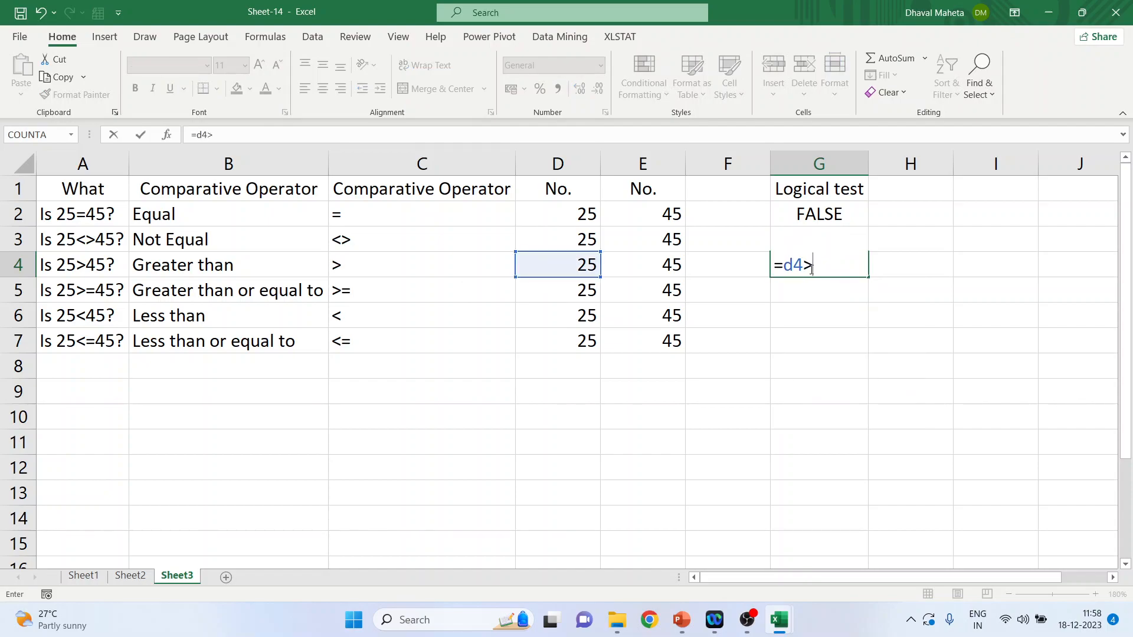
{"action": "type", "text": "e4"}
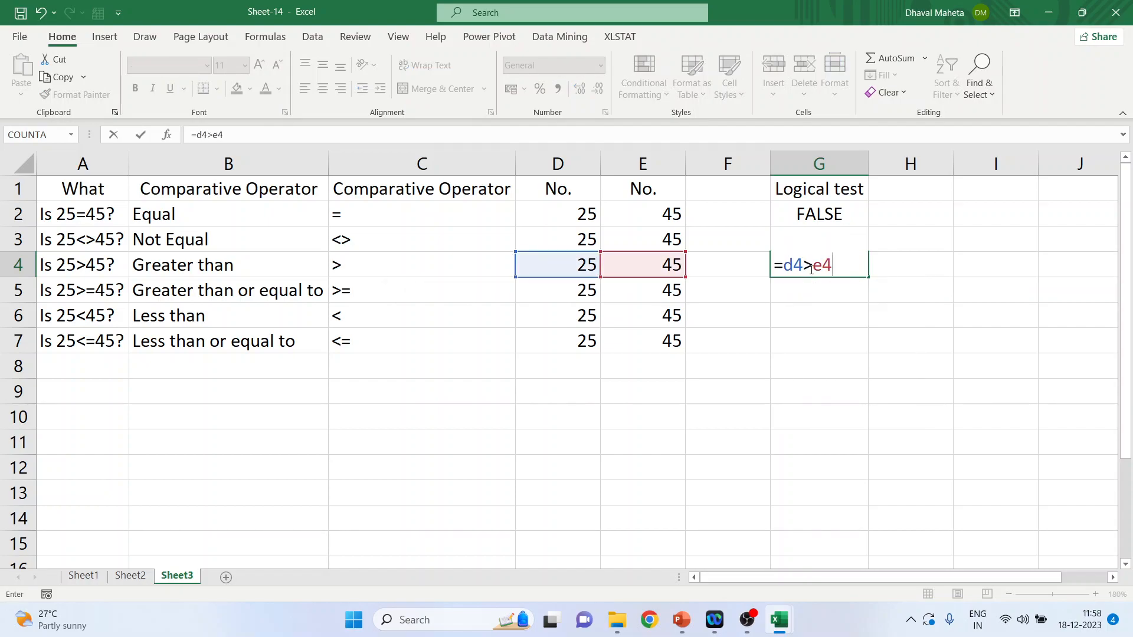
{"action": "key", "text": "Return"}
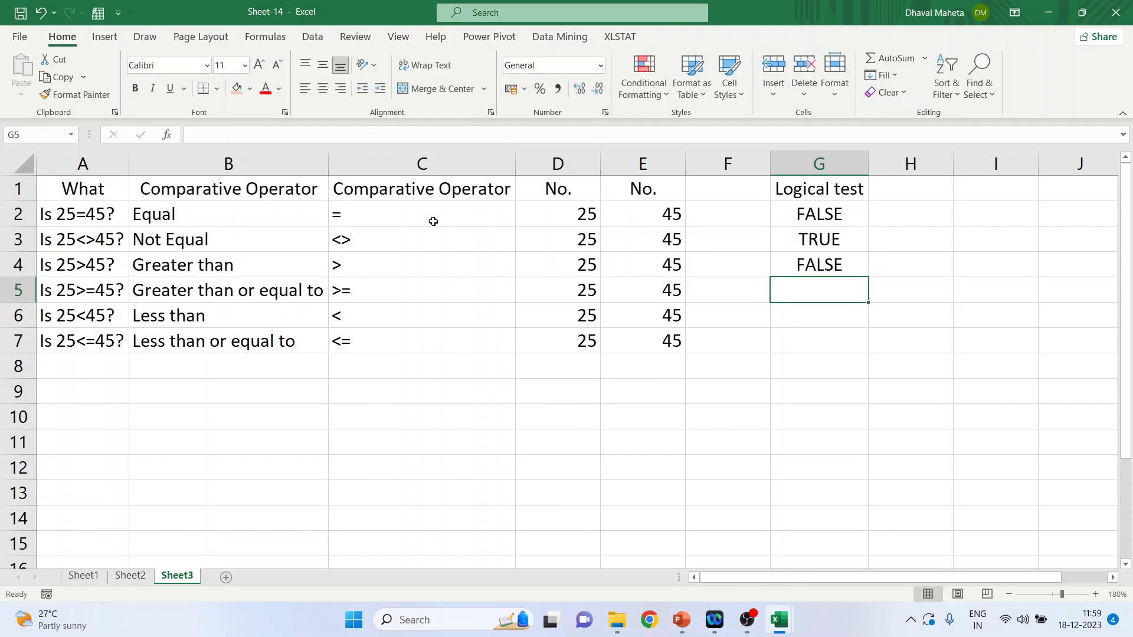
Step: Enter the greater-than-or-equal-to test =d5>=e5 in cell G5
{"action": "left_click", "coordinate": [113, 287]}
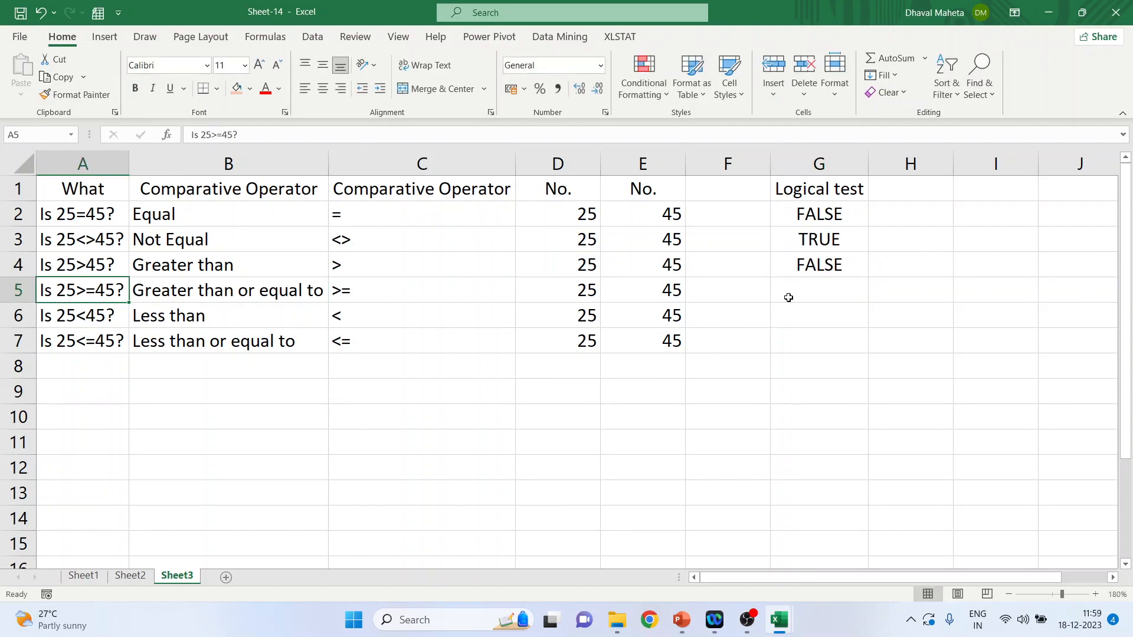
{"action": "left_click", "coordinate": [805, 288]}
{"action": "type", "text": "="}
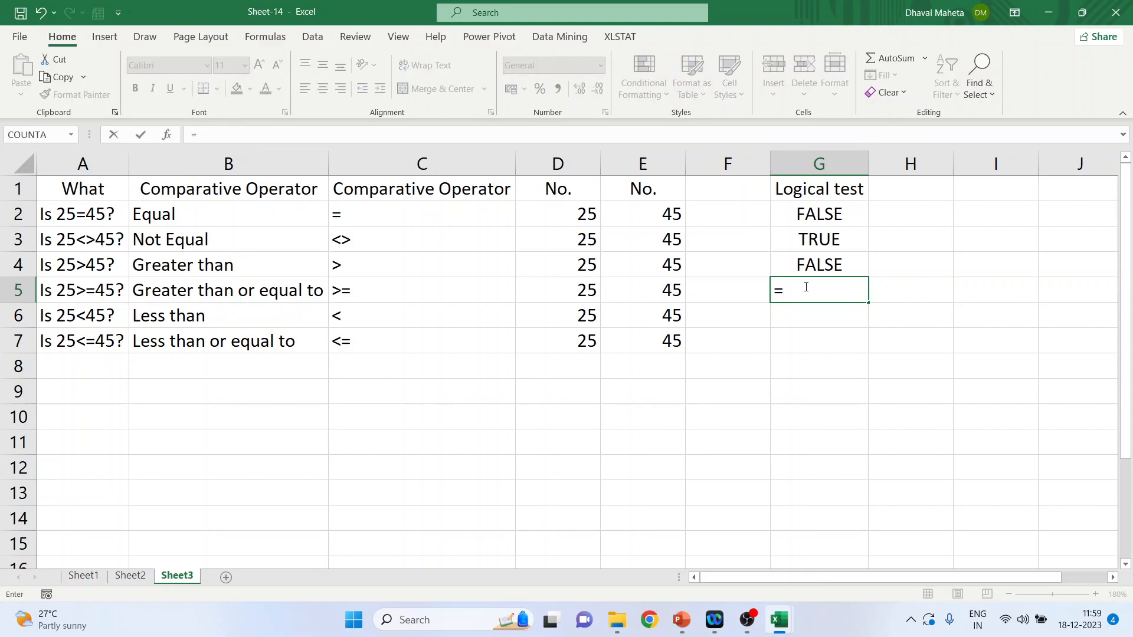
{"action": "type", "text": "d5"}
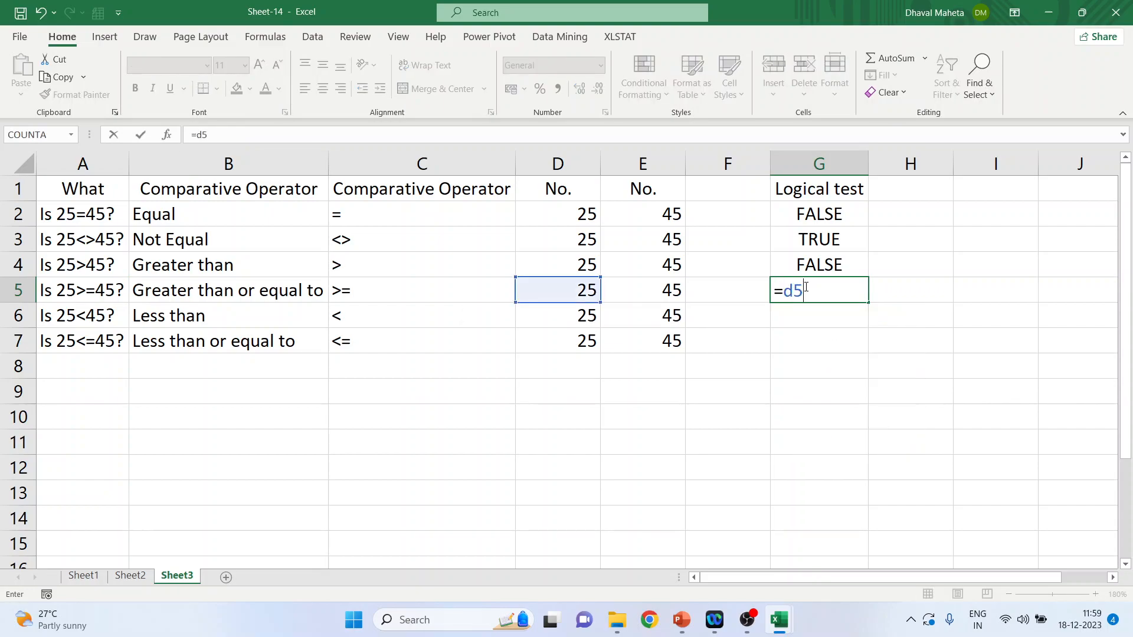
{"action": "type", "text": ">=e5"}
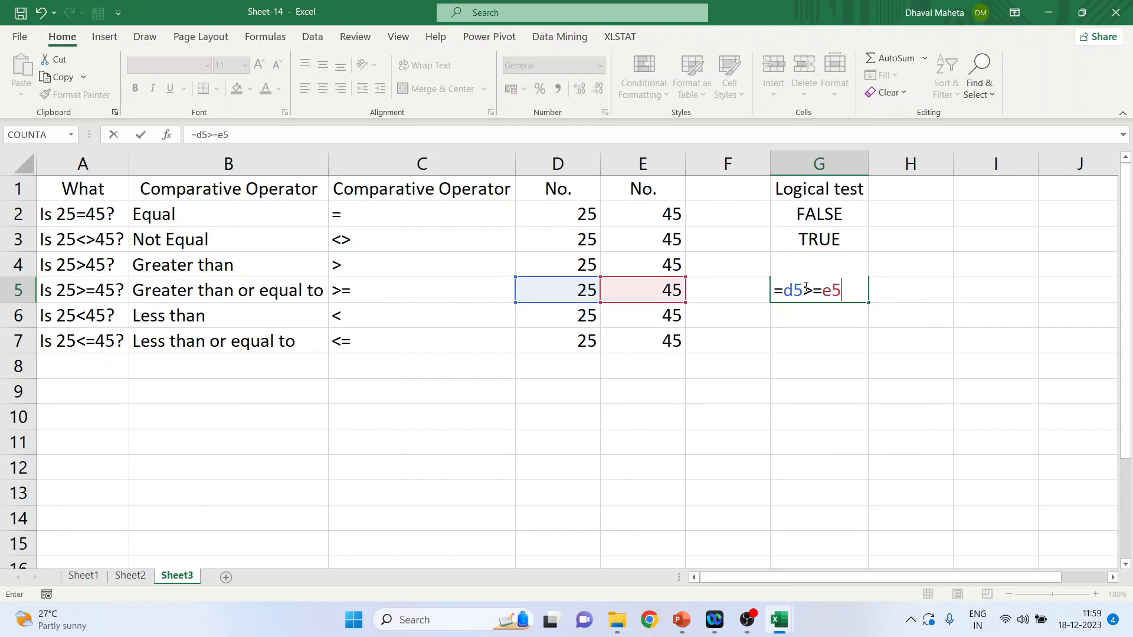
{"action": "key", "text": "Return"}
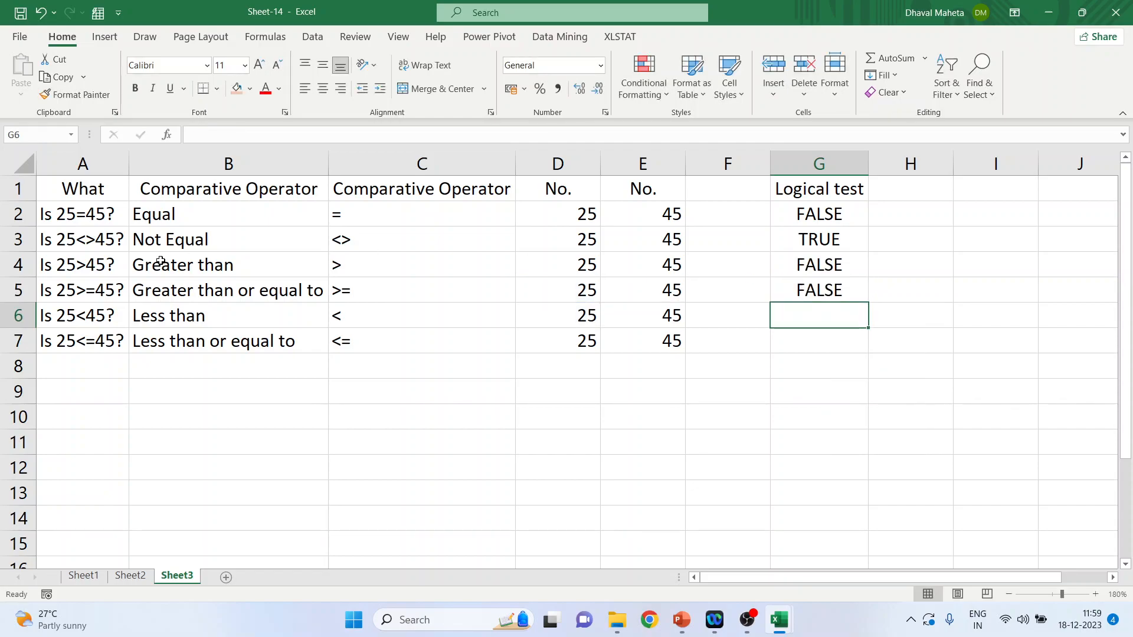
Step: Enter the less-than test =d6<e6 in cell G6
{"action": "left_click", "coordinate": [89, 319]}
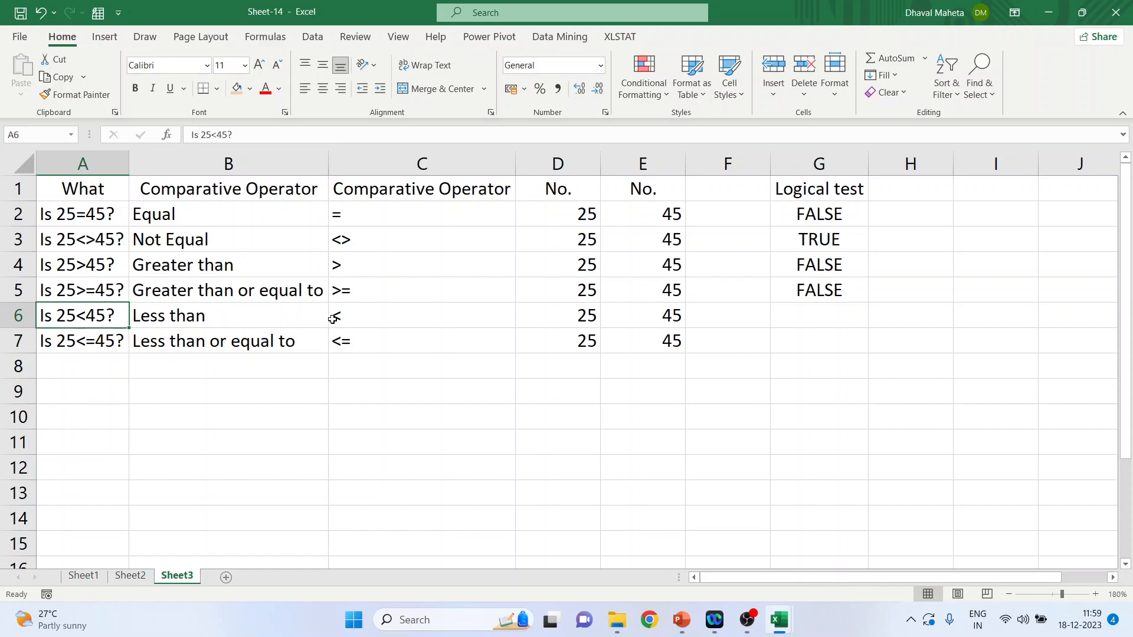
{"action": "left_click", "coordinate": [804, 317]}
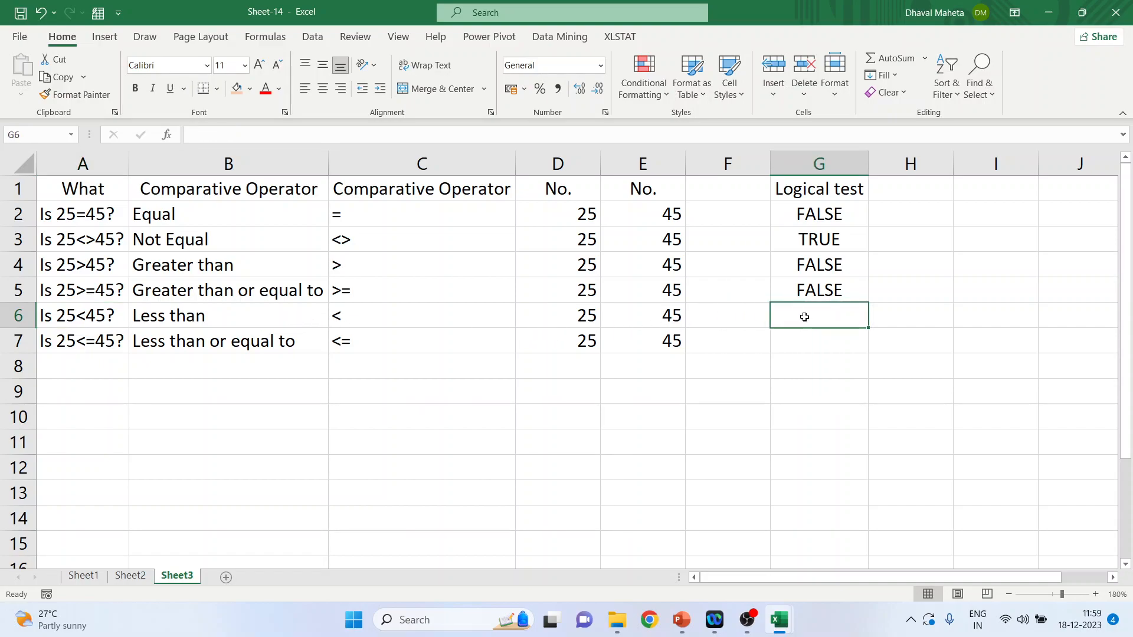
{"action": "left_click", "coordinate": [580, 317]}
{"action": "left_click", "coordinate": [653, 313]}
{"action": "left_click", "coordinate": [809, 316]}
{"action": "type", "text": "=d6"}
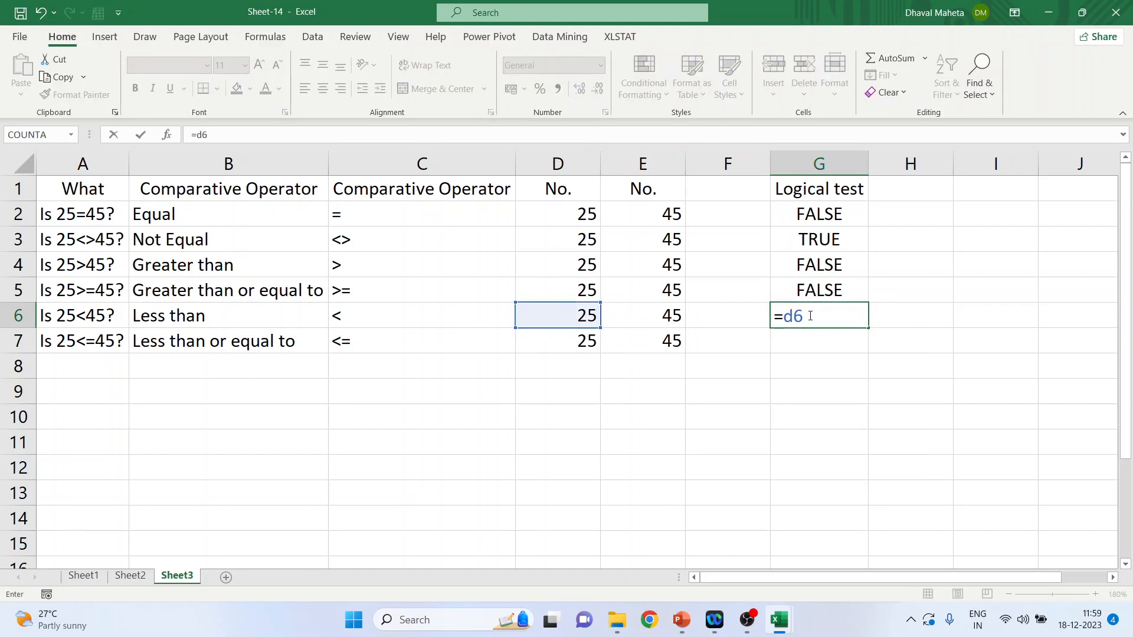
{"action": "type", "text": "<e6"}
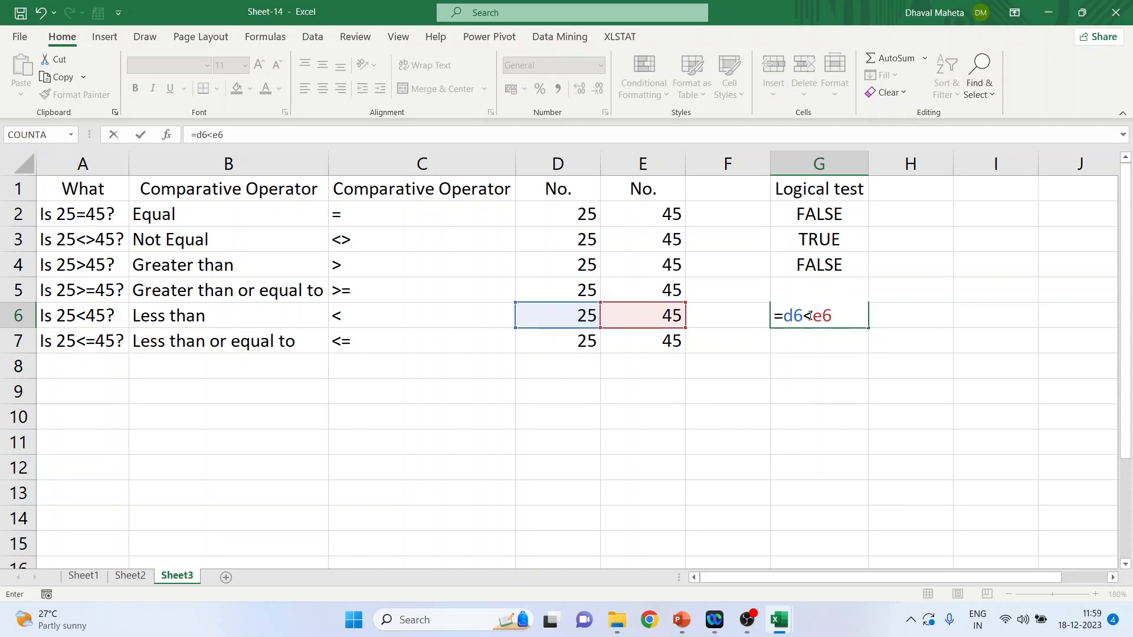
{"action": "key", "text": "Return"}
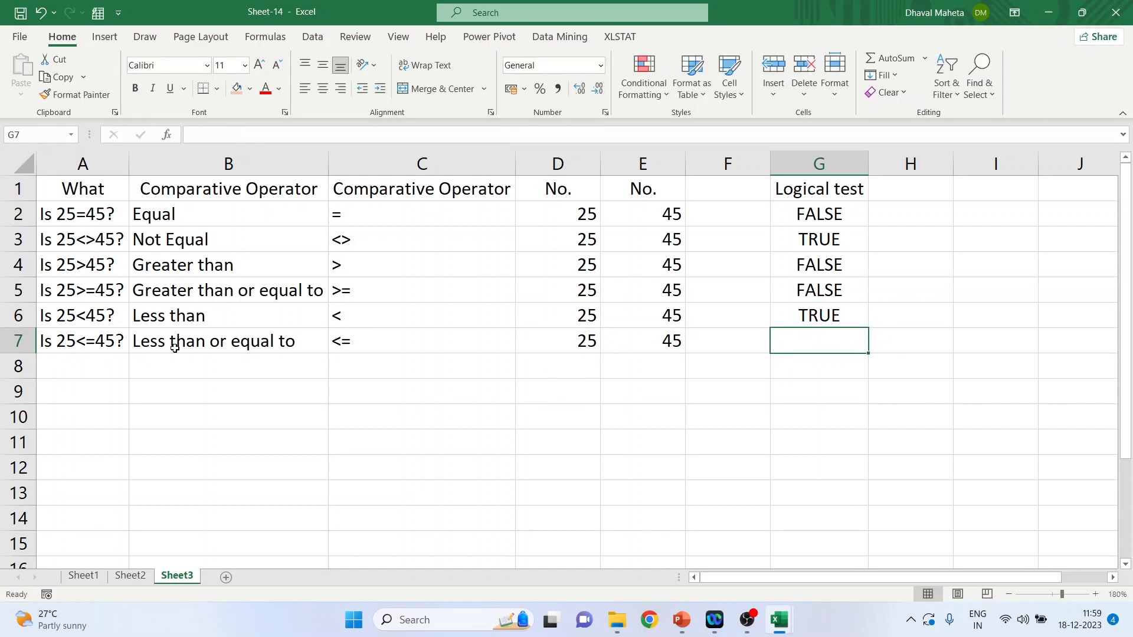
Step: Enter the less-than-or-equal-to test =d7<=e7 in cell G7
{"action": "left_click", "coordinate": [95, 338]}
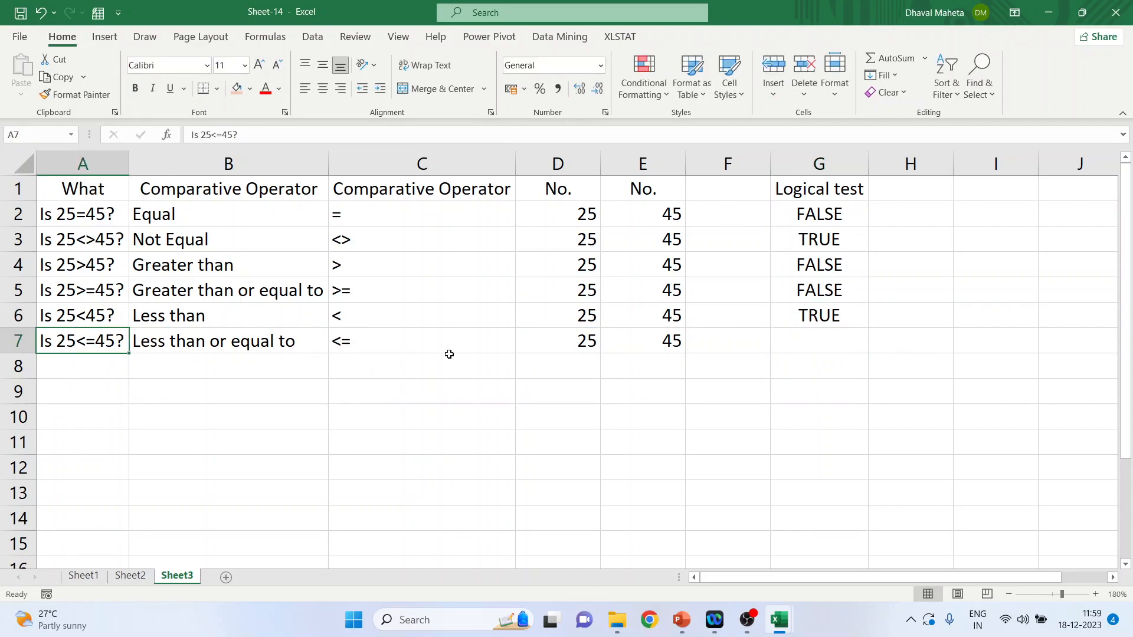
{"action": "left_click", "coordinate": [592, 349]}
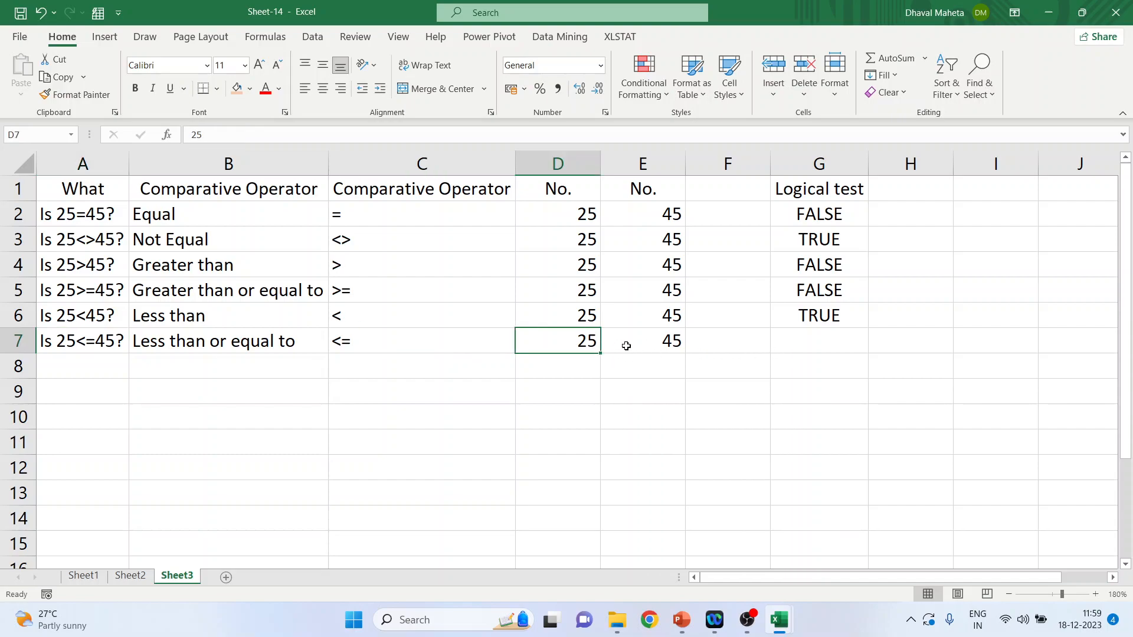
{"action": "left_click", "coordinate": [648, 342]}
{"action": "left_click", "coordinate": [781, 347]}
{"action": "type", "text": "="}
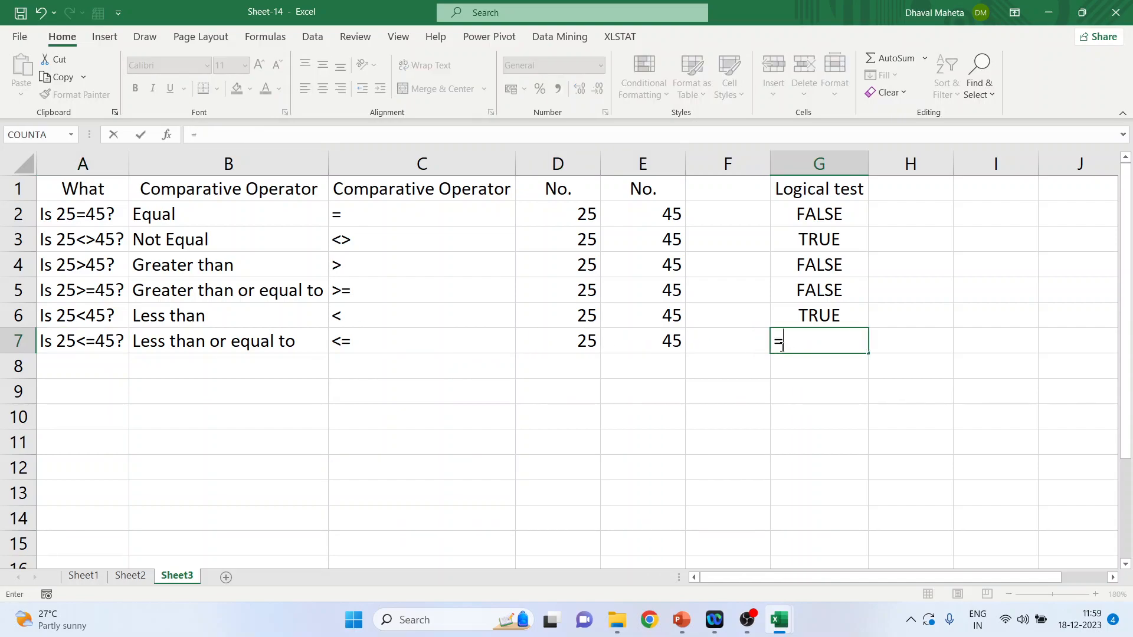
{"action": "type", "text": "d7<"}
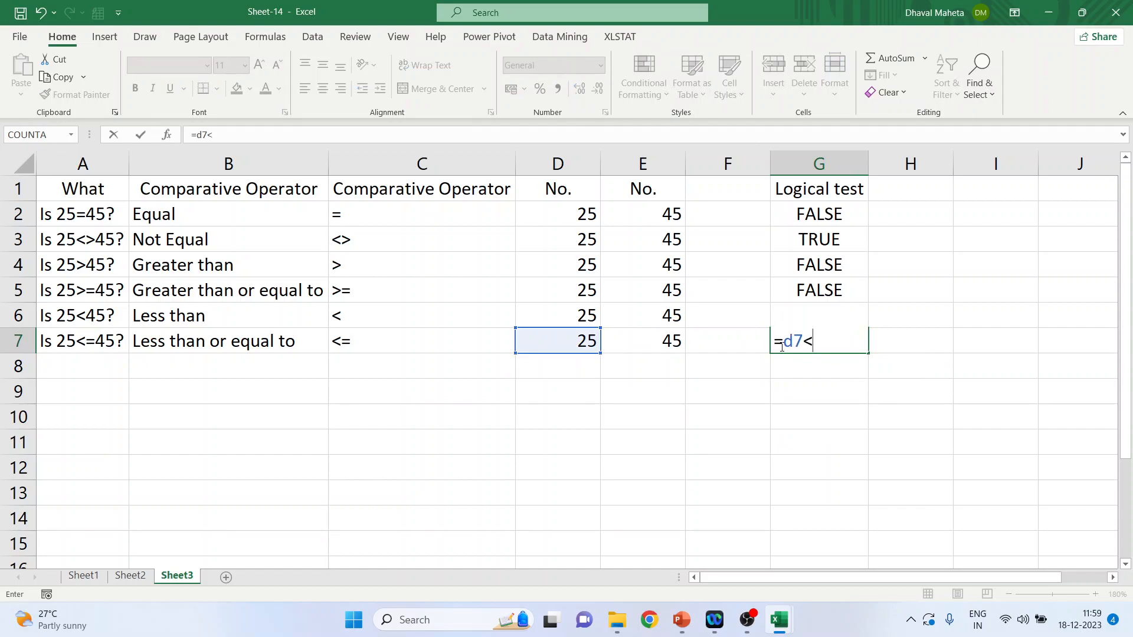
{"action": "type", "text": "=e7"}
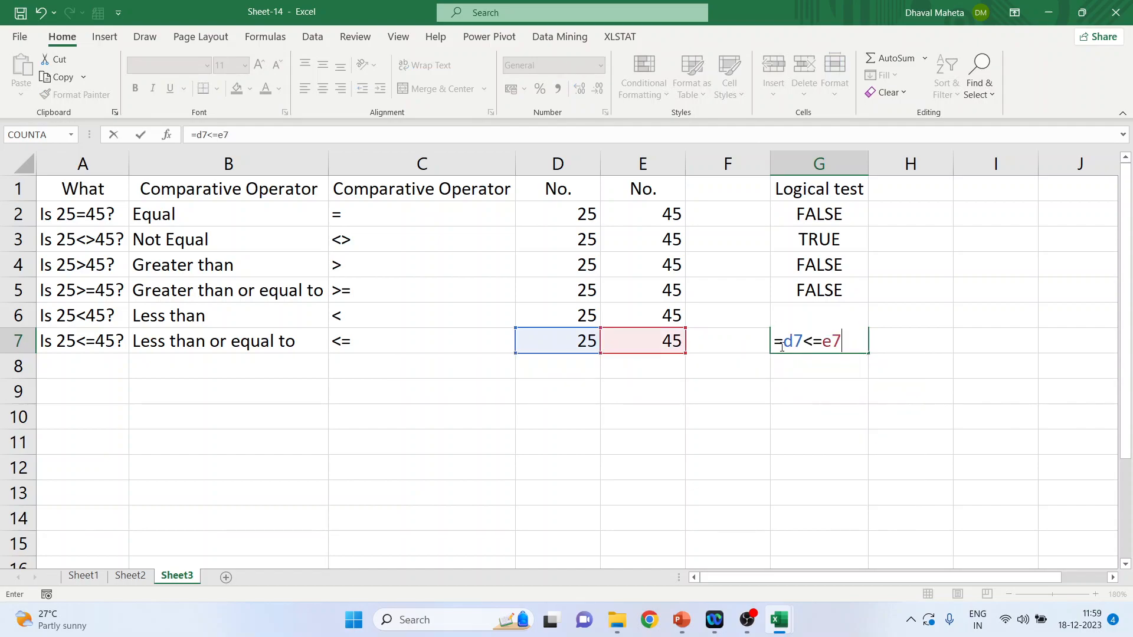
{"action": "key", "text": "Return"}
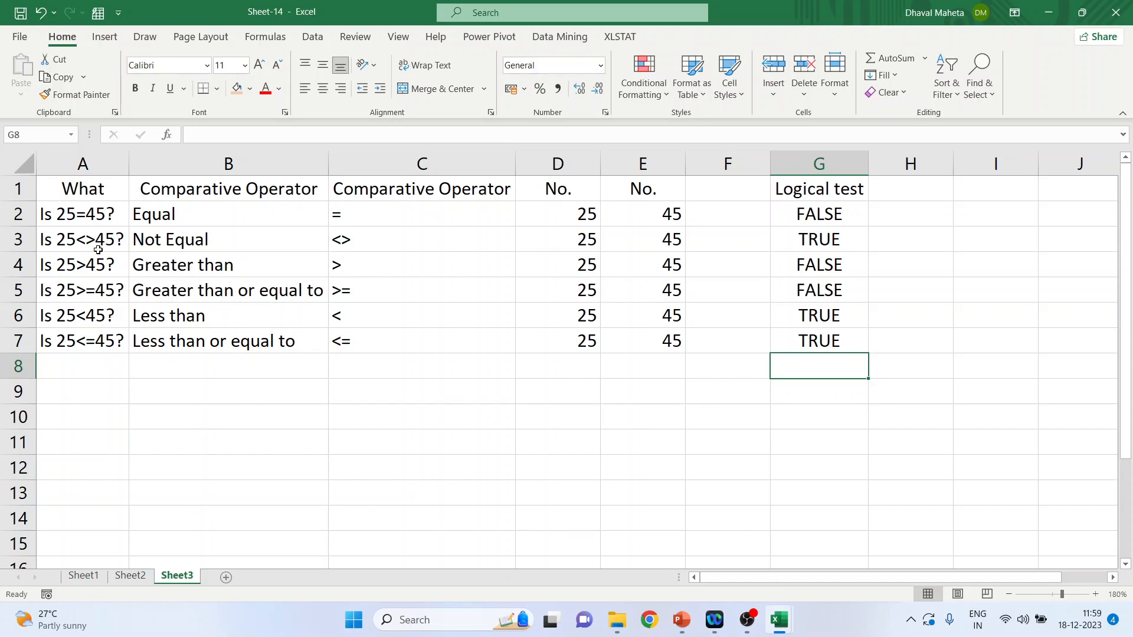
Step: Copy the comparison table in A1:E7 and paste it into cell A1 of a new worksheet
{"action": "left_click_drag", "start_coordinate": [90, 192], "coordinate": [647, 341]}
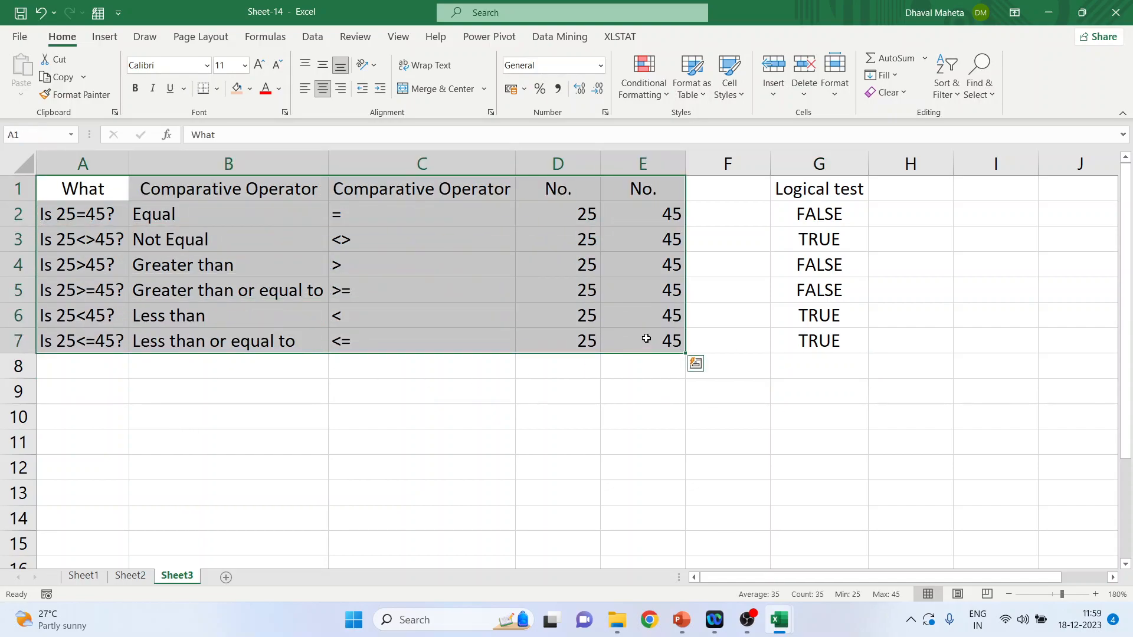
{"action": "right_click", "coordinate": [601, 218]}
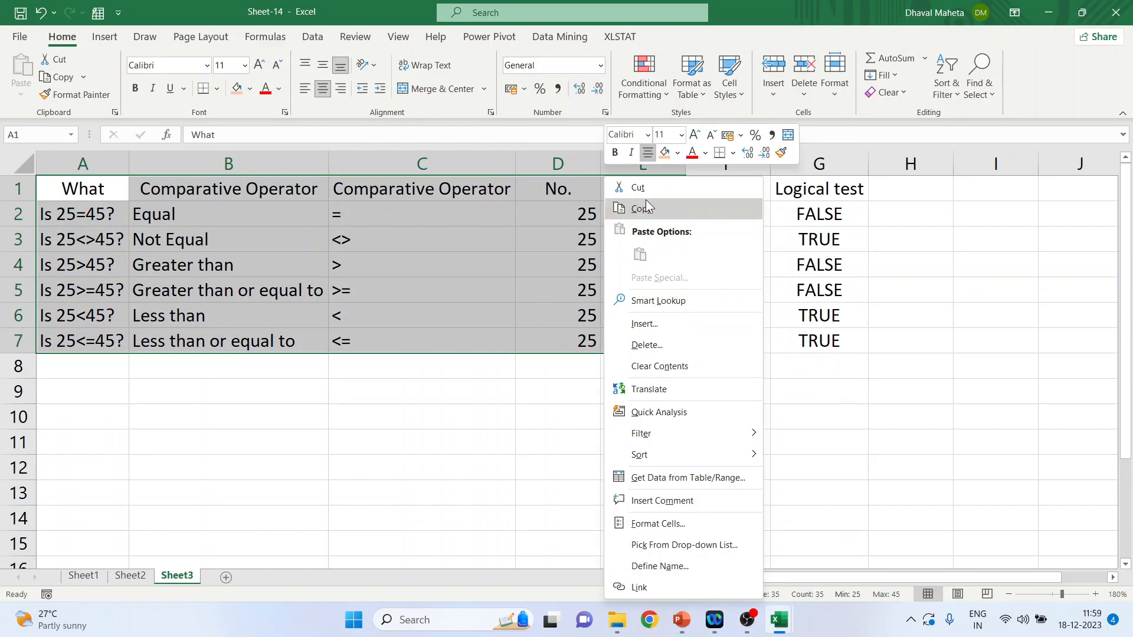
{"action": "left_click", "coordinate": [645, 208]}
{"action": "left_click", "coordinate": [226, 577]}
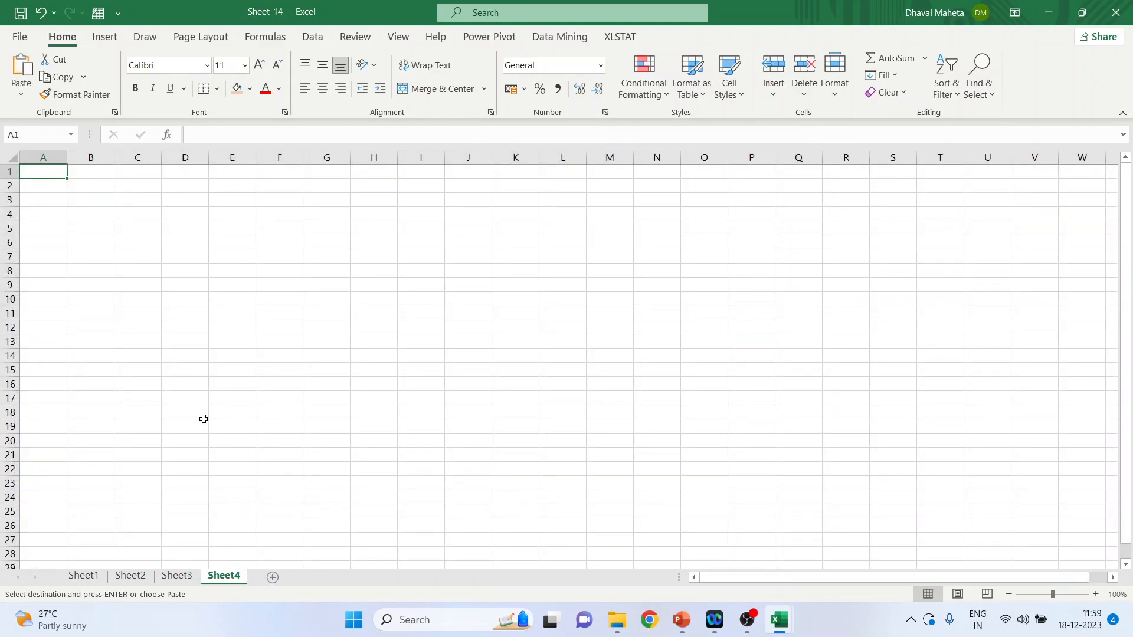
{"action": "key", "text": "ctrl+v"}
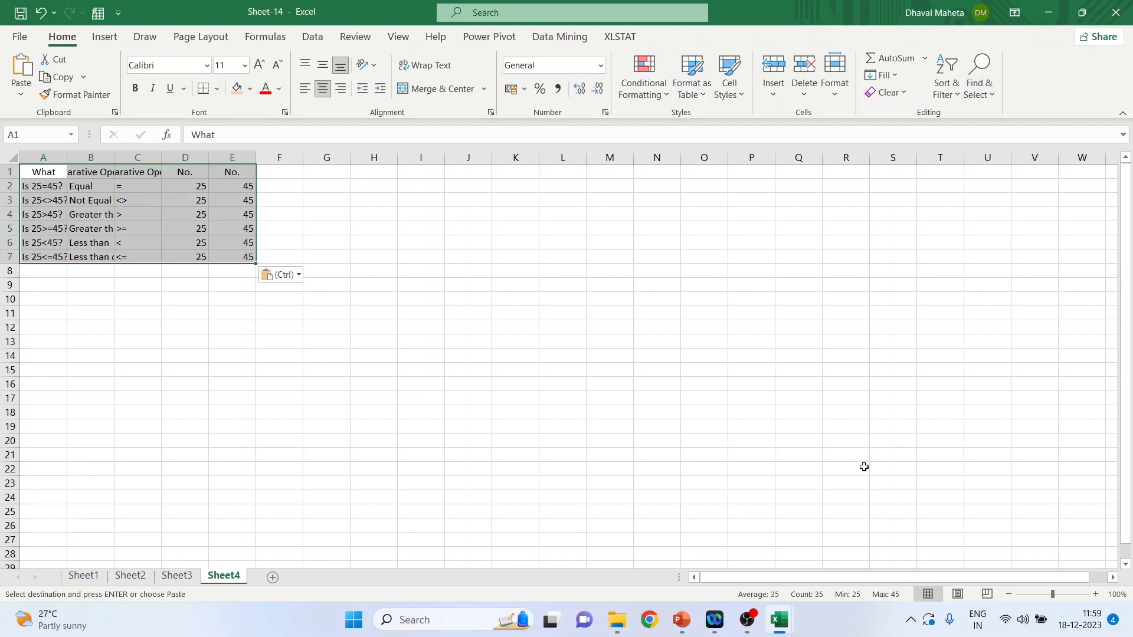
Step: Enter the heading "If Condition" in cell G1 and fit column G's width to it
{"action": "left_click", "coordinate": [1095, 595]}
{"action": "left_click", "coordinate": [1096, 594]}
{"action": "left_click", "coordinate": [1096, 594]}
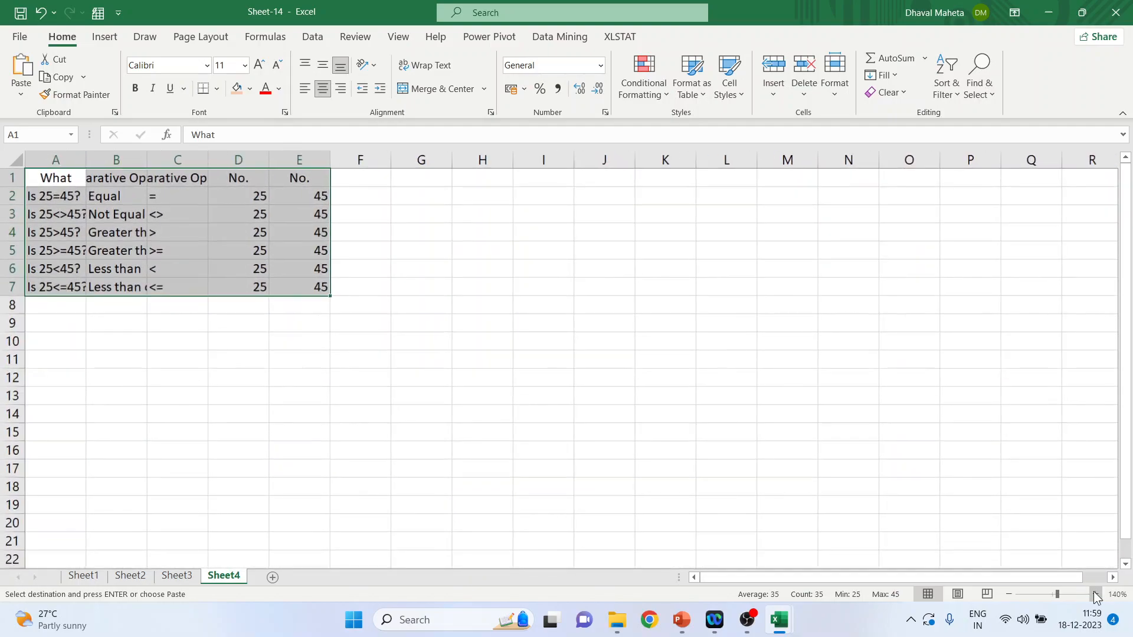
{"action": "left_click", "coordinate": [1096, 594]}
{"action": "left_click", "coordinate": [1095, 594]}
{"action": "left_click", "coordinate": [1096, 594]}
{"action": "left_click", "coordinate": [1095, 594]}
{"action": "left_click", "coordinate": [708, 472]}
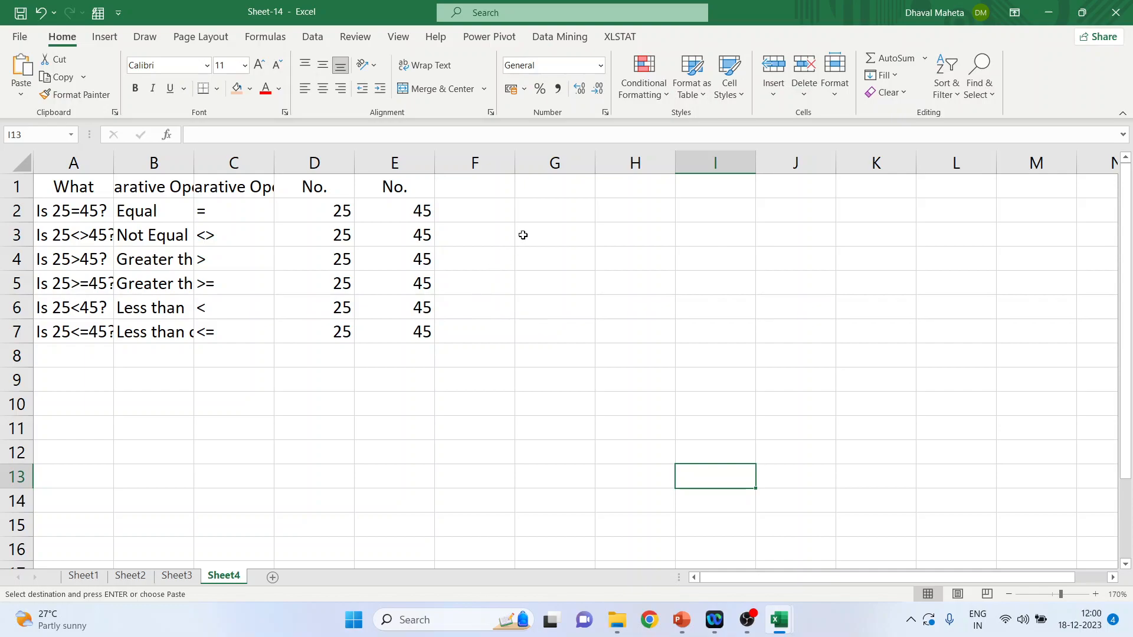
{"action": "left_click", "coordinate": [346, 211]}
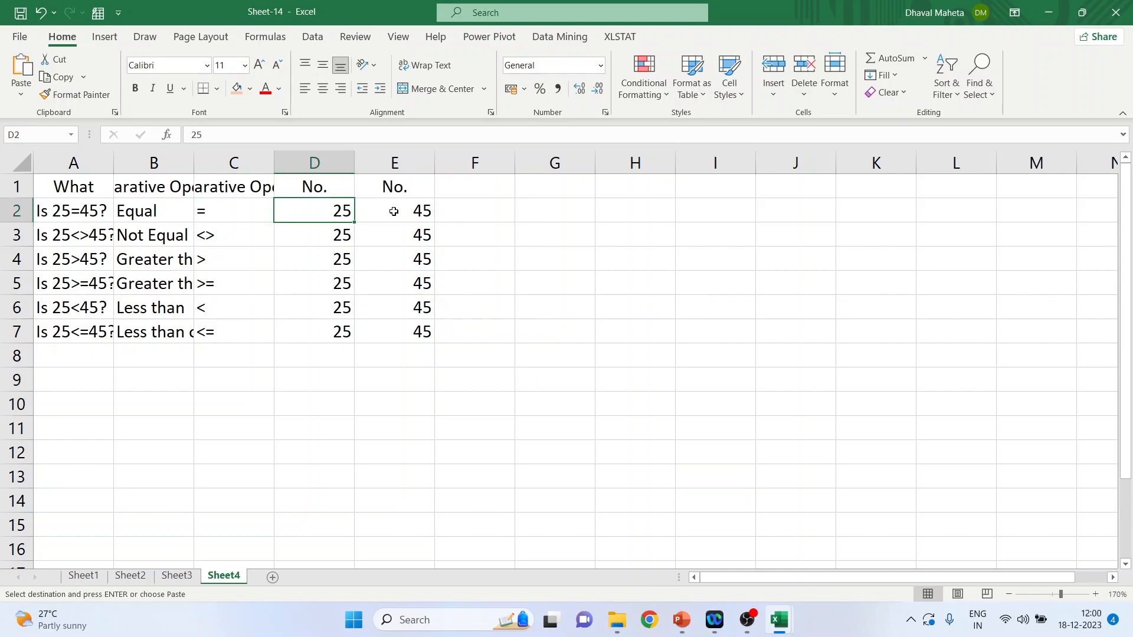
{"action": "left_click", "coordinate": [401, 213]}
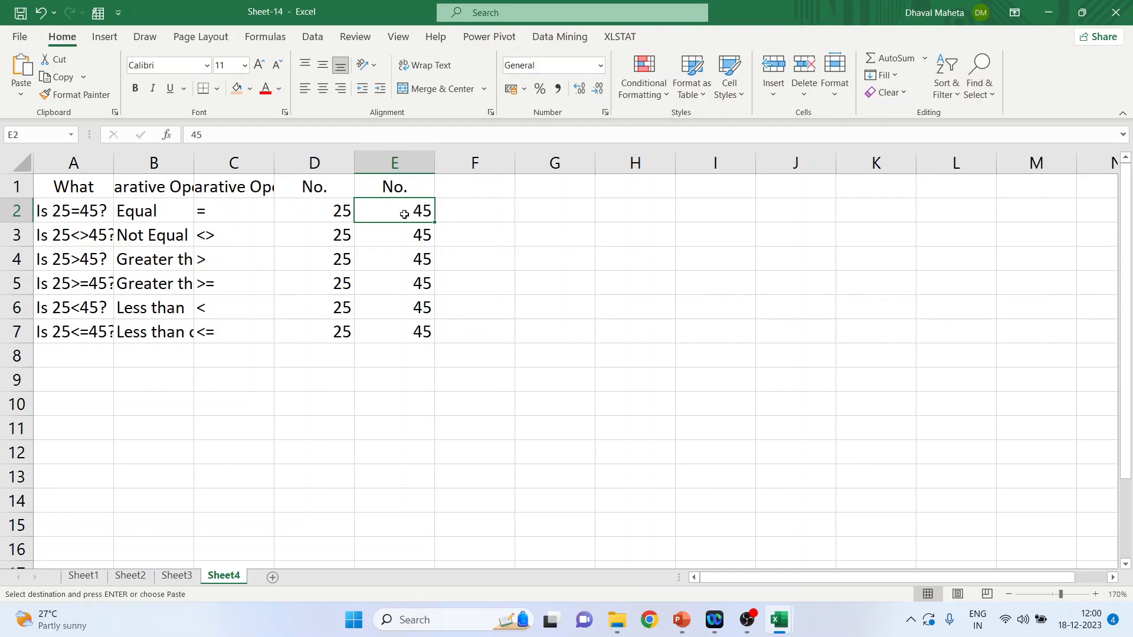
{"action": "left_click", "coordinate": [542, 192]}
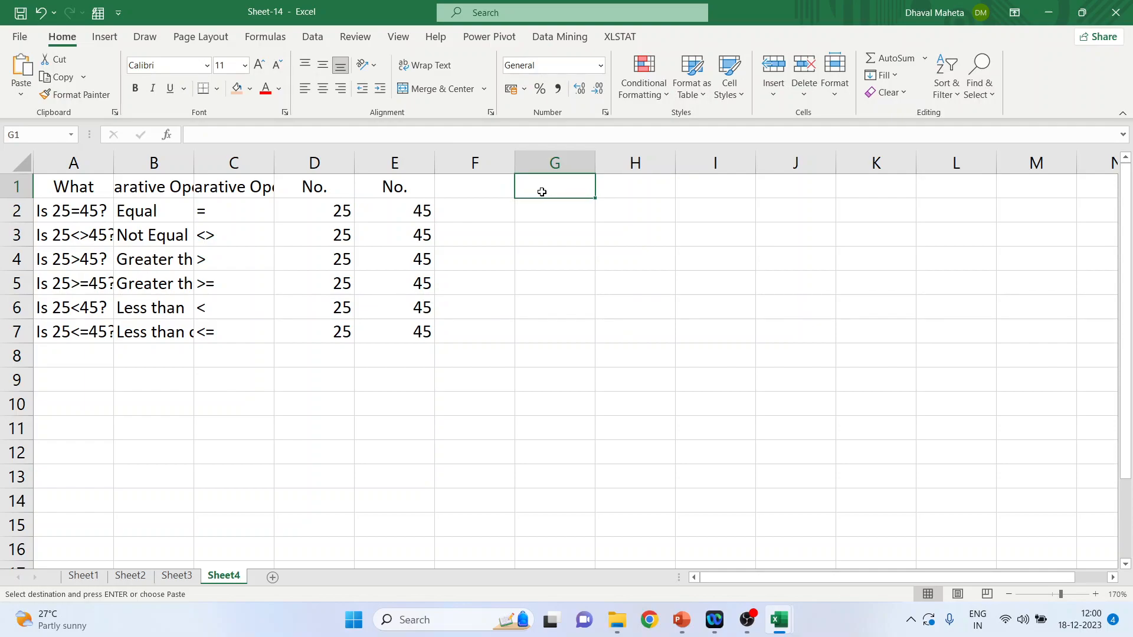
{"action": "type", "text": "If Condition"}
{"action": "key", "text": "Return"}
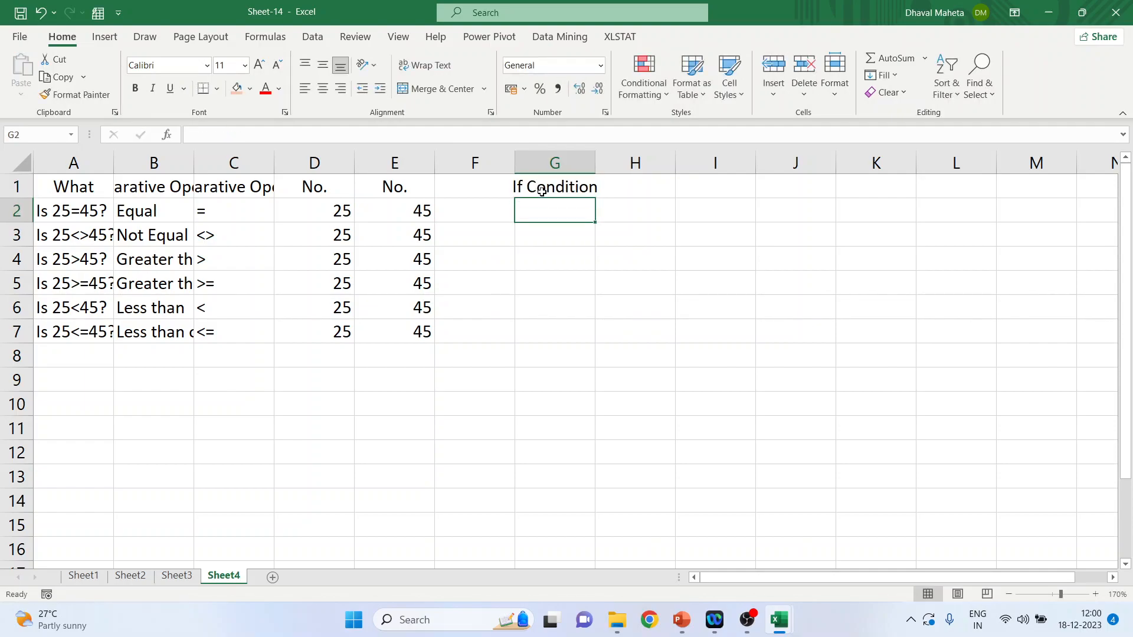
{"action": "double_click", "coordinate": [595, 163]}
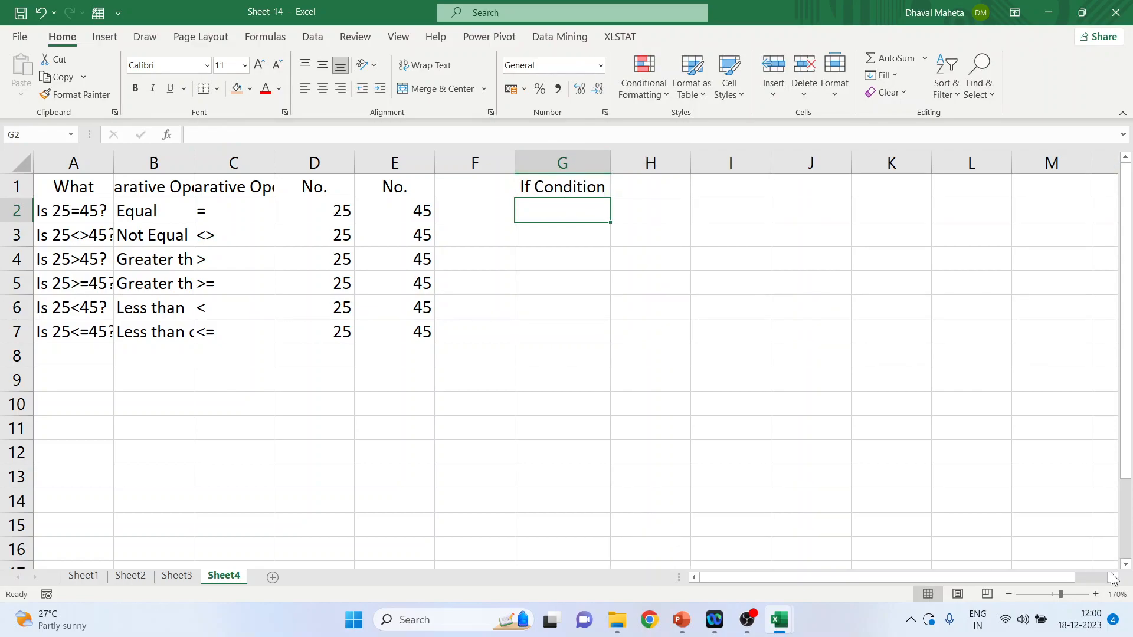
Step: Enter the formula =if(D2>E2,1,0) in cell G2
{"action": "left_click", "coordinate": [1096, 594]}
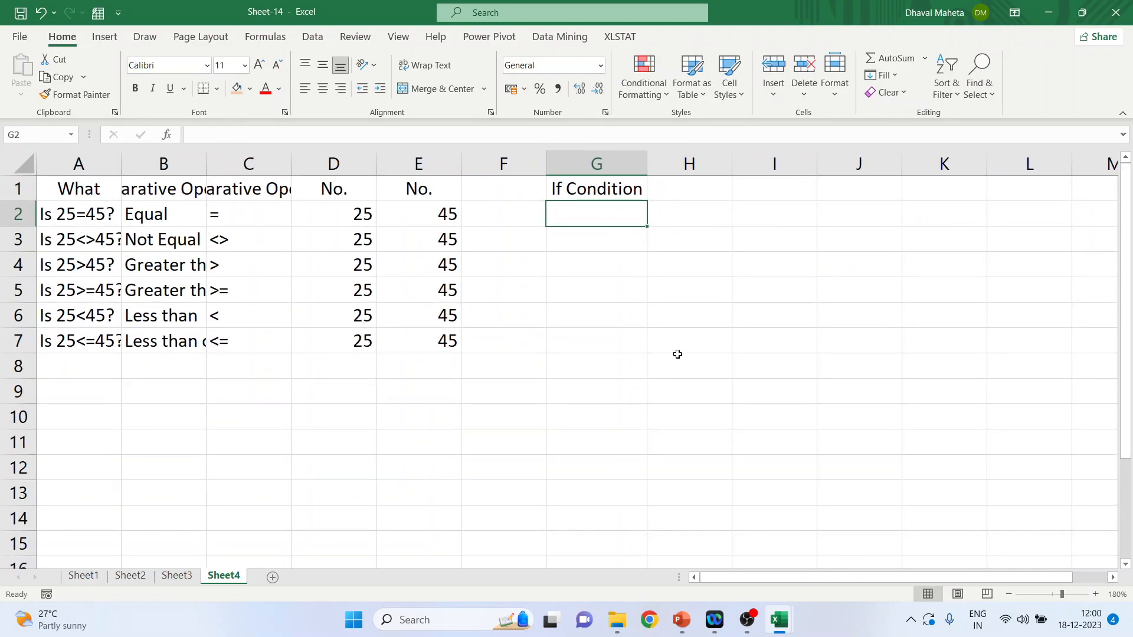
{"action": "type", "text": "=if("}
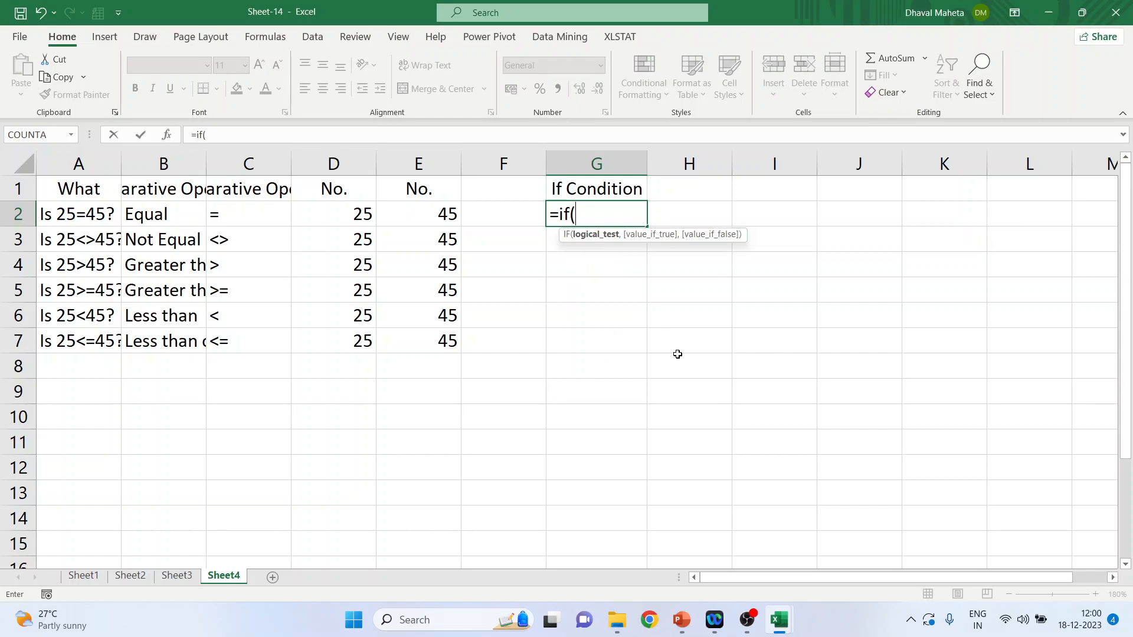
{"action": "left_click", "coordinate": [346, 218]}
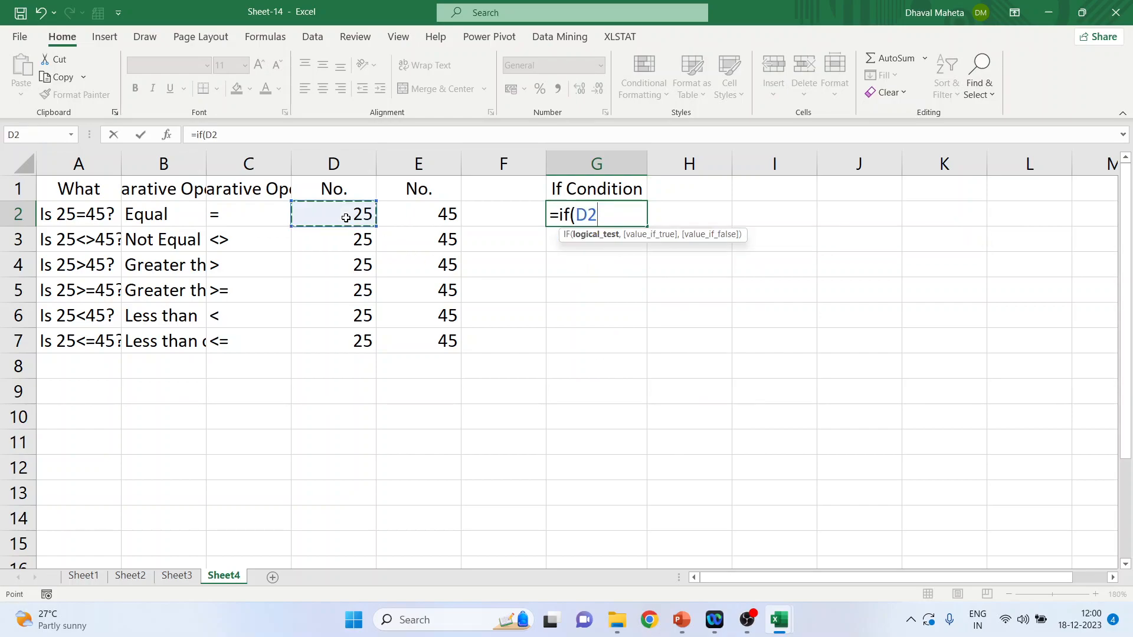
{"action": "type", "text": ">"}
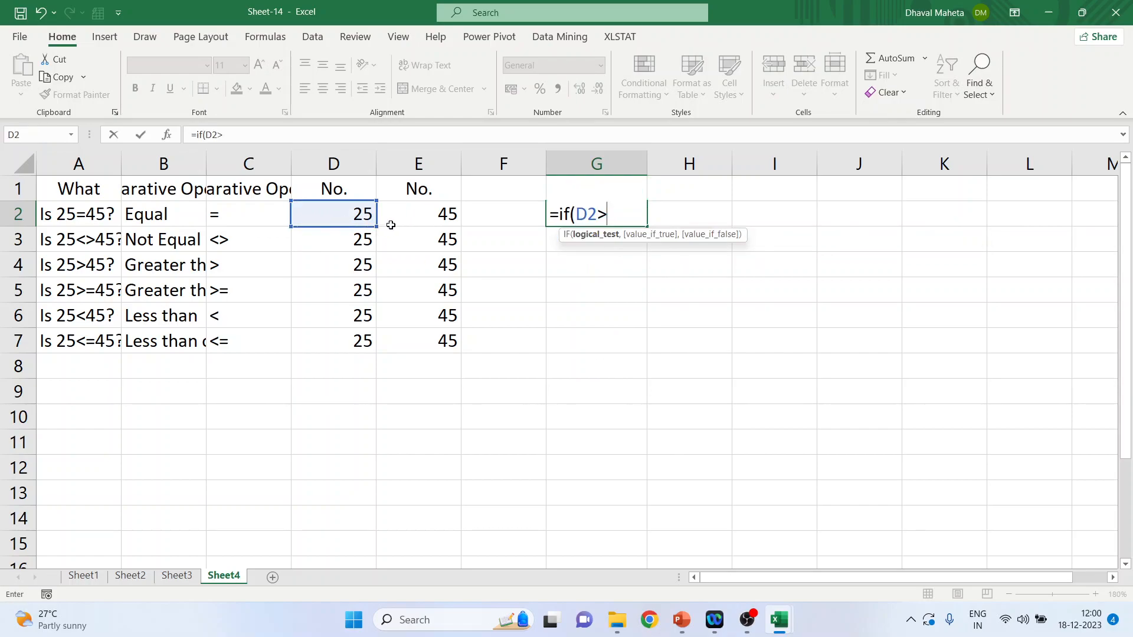
{"action": "left_click", "coordinate": [420, 222]}
{"action": "type", "text": ",1,0)"}
{"action": "key", "text": "Return"}
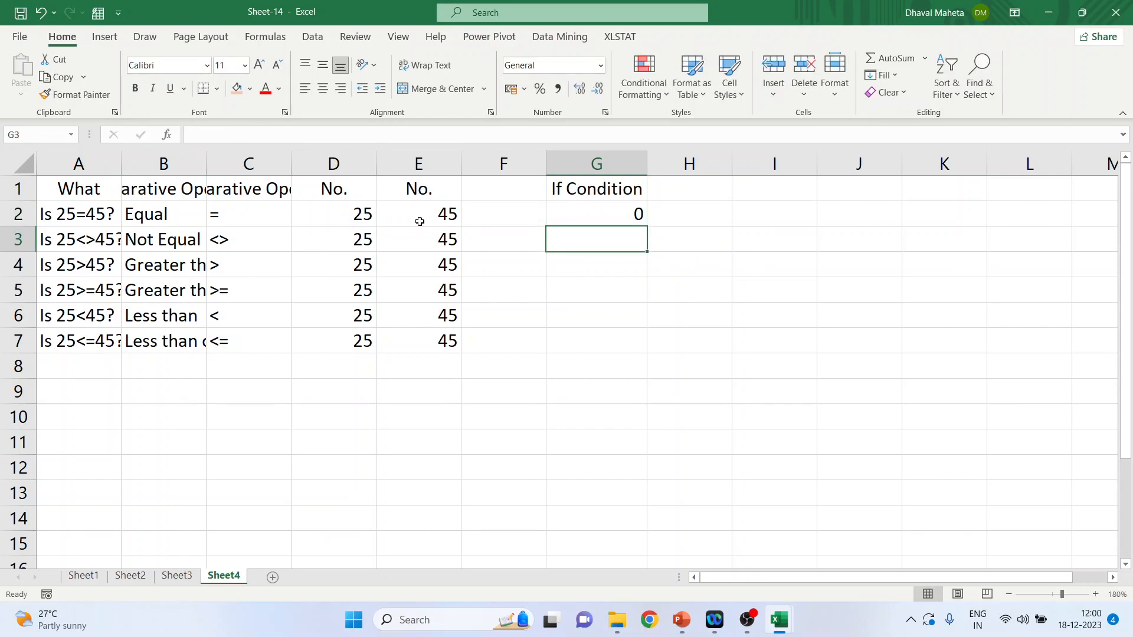
Step: Test the IF formula in G2 by setting D2 to 50, and undo that change
{"action": "left_click", "coordinate": [601, 212]}
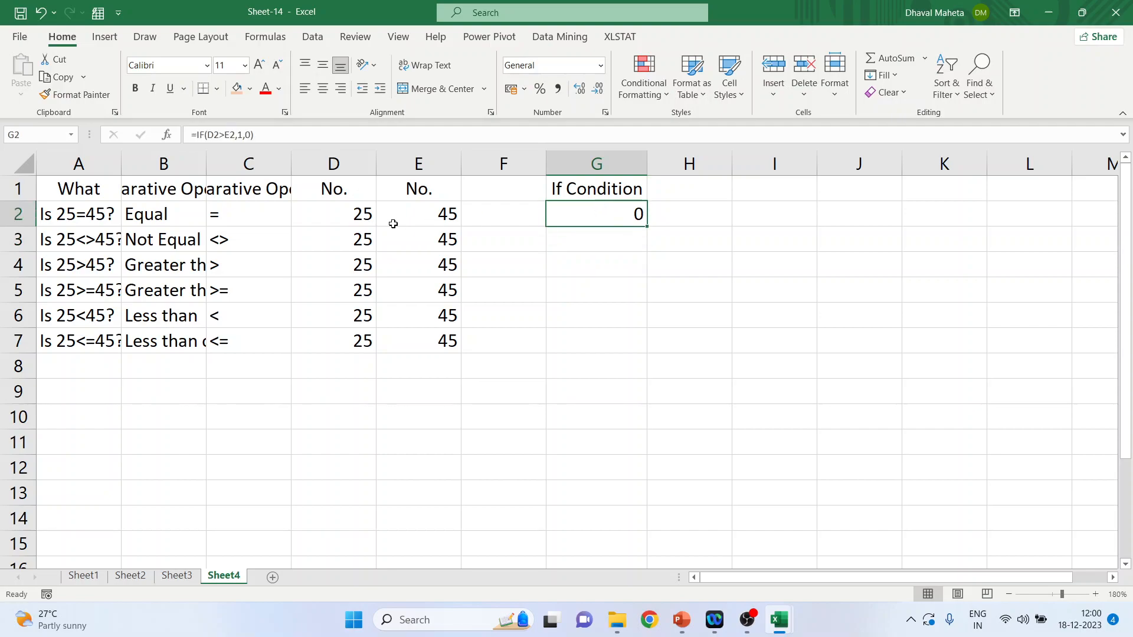
{"action": "left_click", "coordinate": [364, 216]}
{"action": "type", "text": "50"}
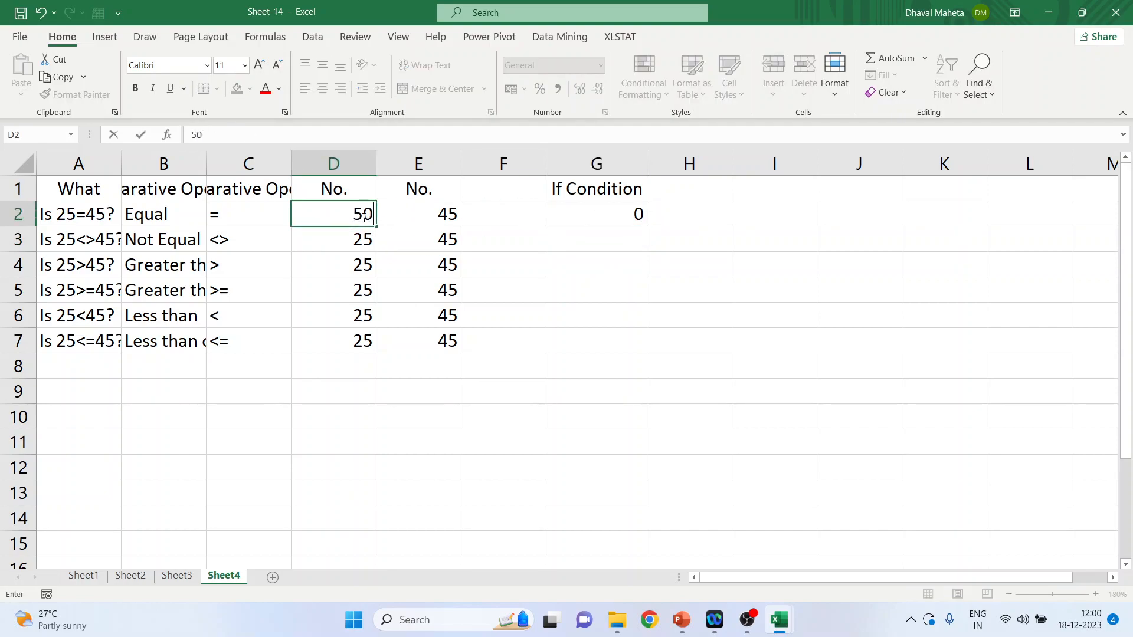
{"action": "key", "text": "Return"}
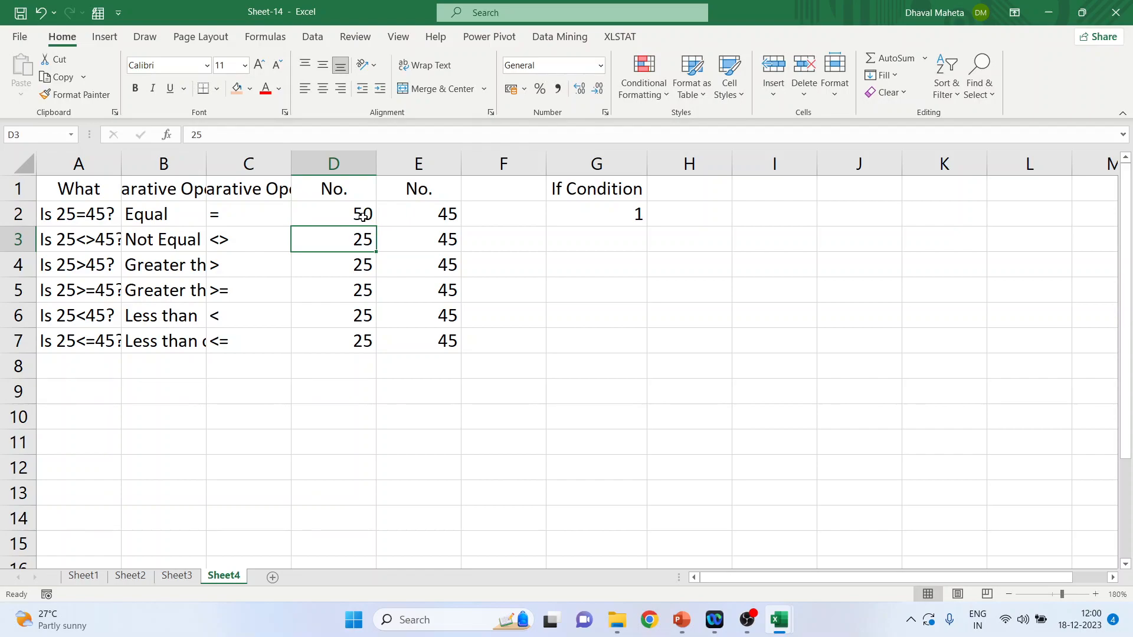
{"action": "key", "text": "ctrl+z"}
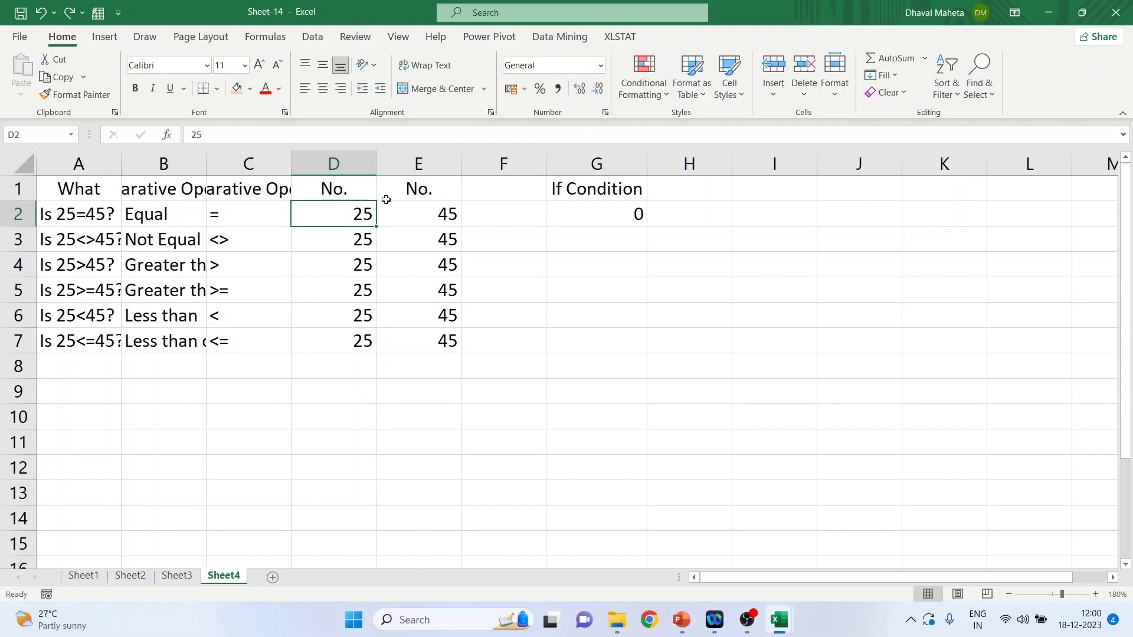
Step: Enter the formula =if(D2>E2, "True", "False") in cell H2
{"action": "left_click", "coordinate": [685, 194]}
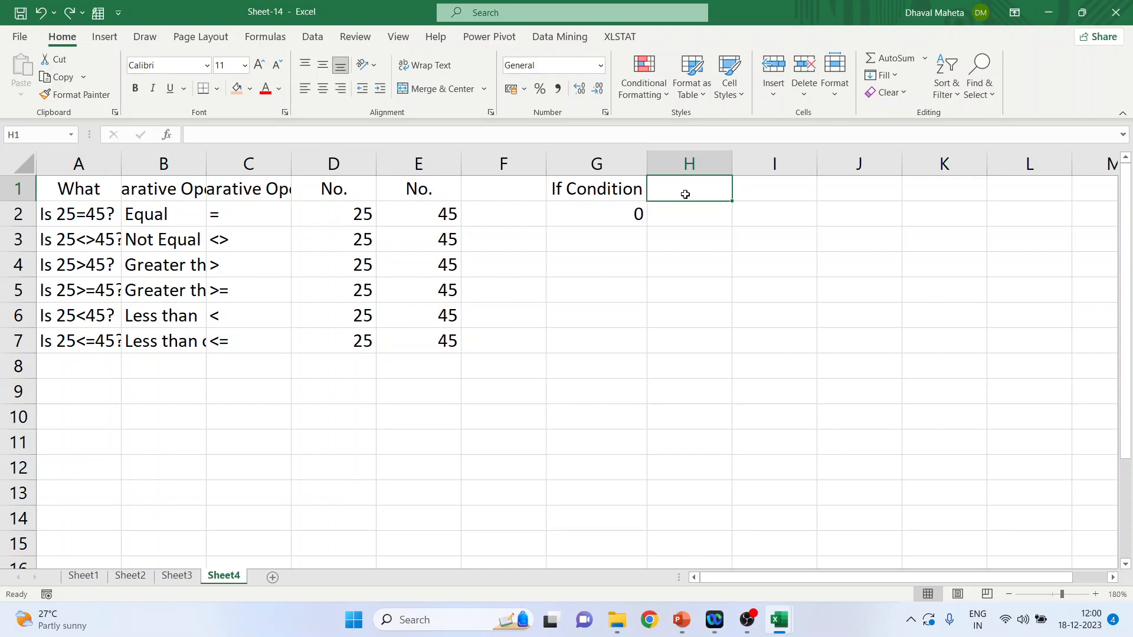
{"action": "left_click", "coordinate": [686, 213]}
{"action": "type", "text": "="}
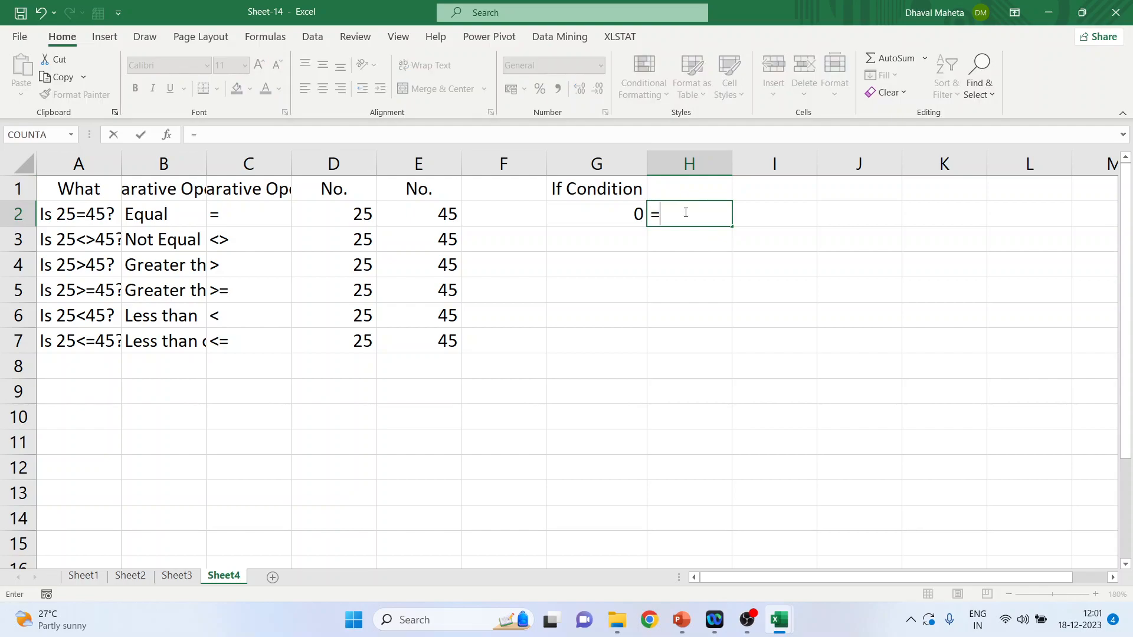
{"action": "type", "text": "if("}
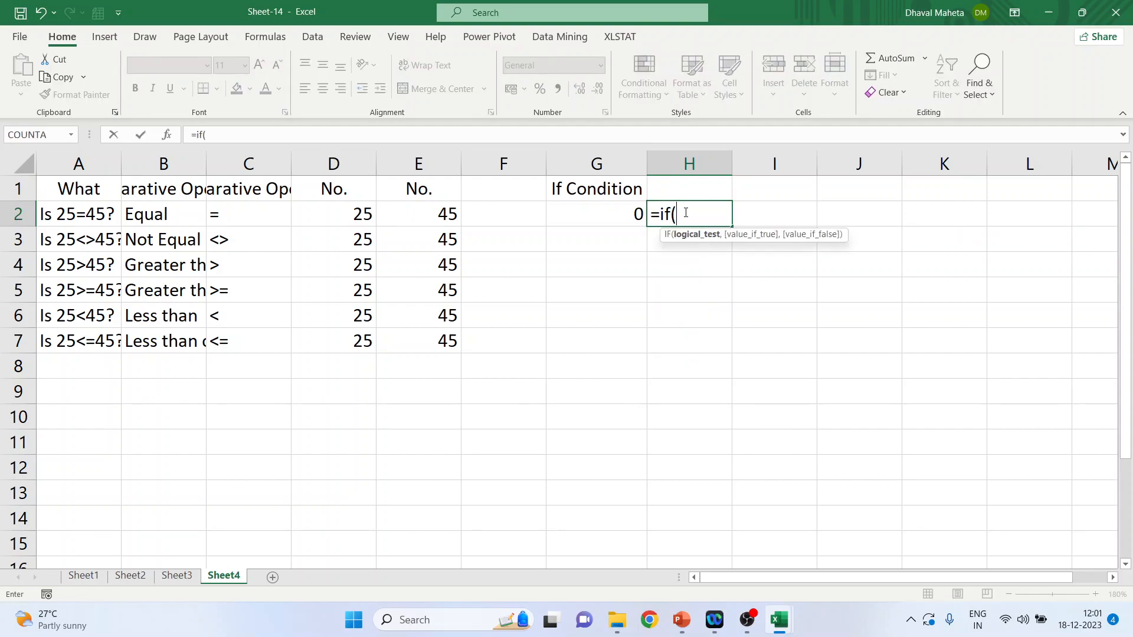
{"action": "left_click", "coordinate": [347, 213]}
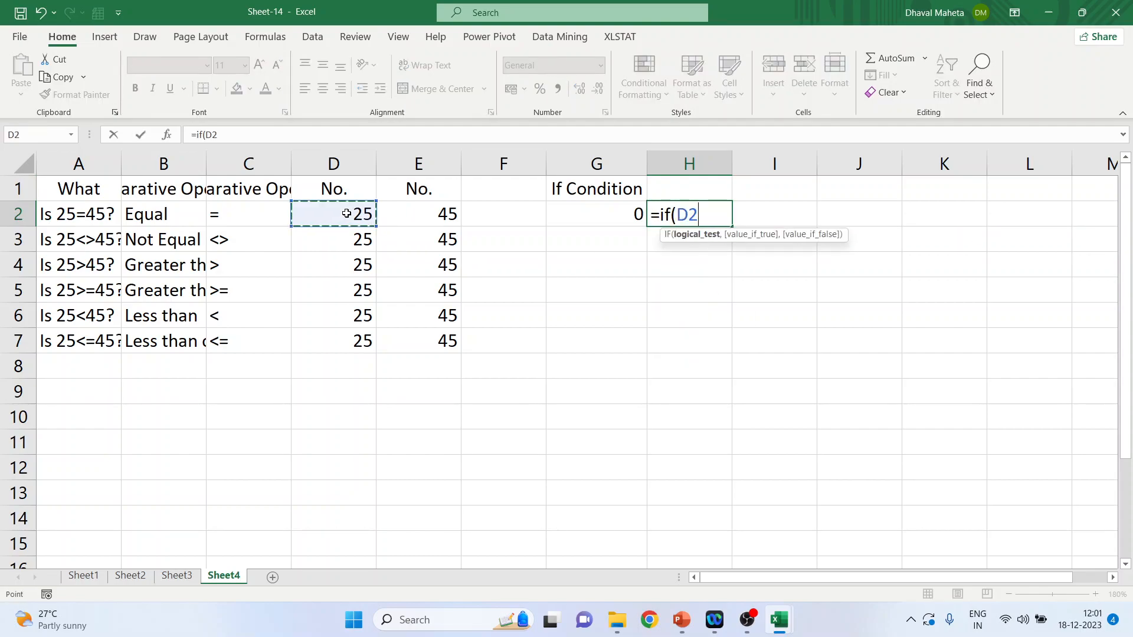
{"action": "type", "text": ">"}
{"action": "left_click", "coordinate": [432, 214]}
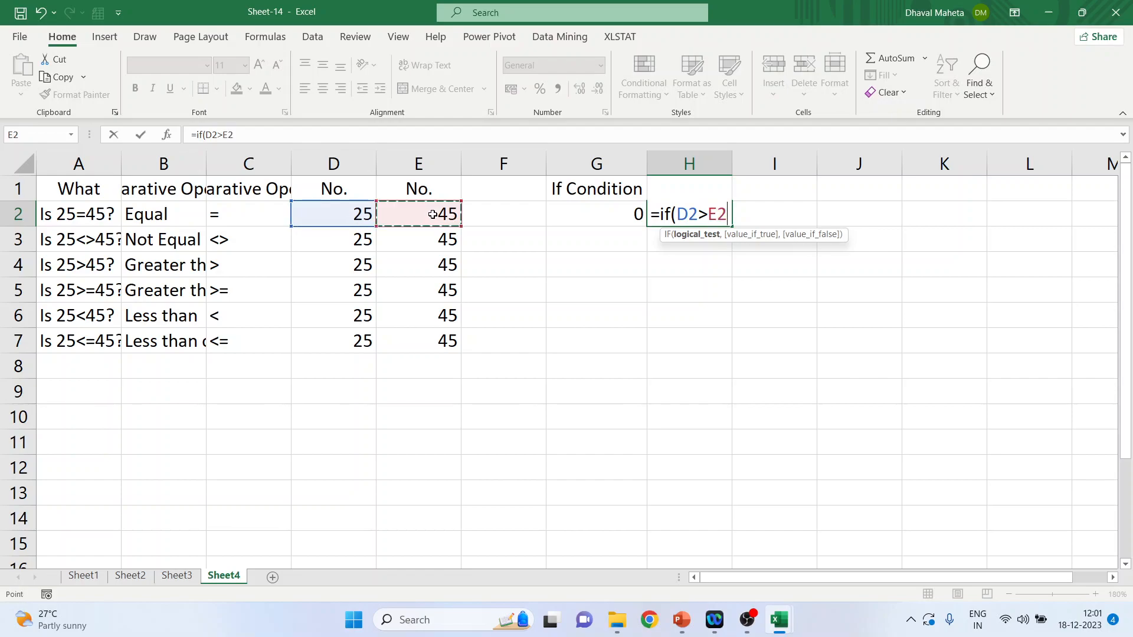
{"action": "type", "text": ", "}
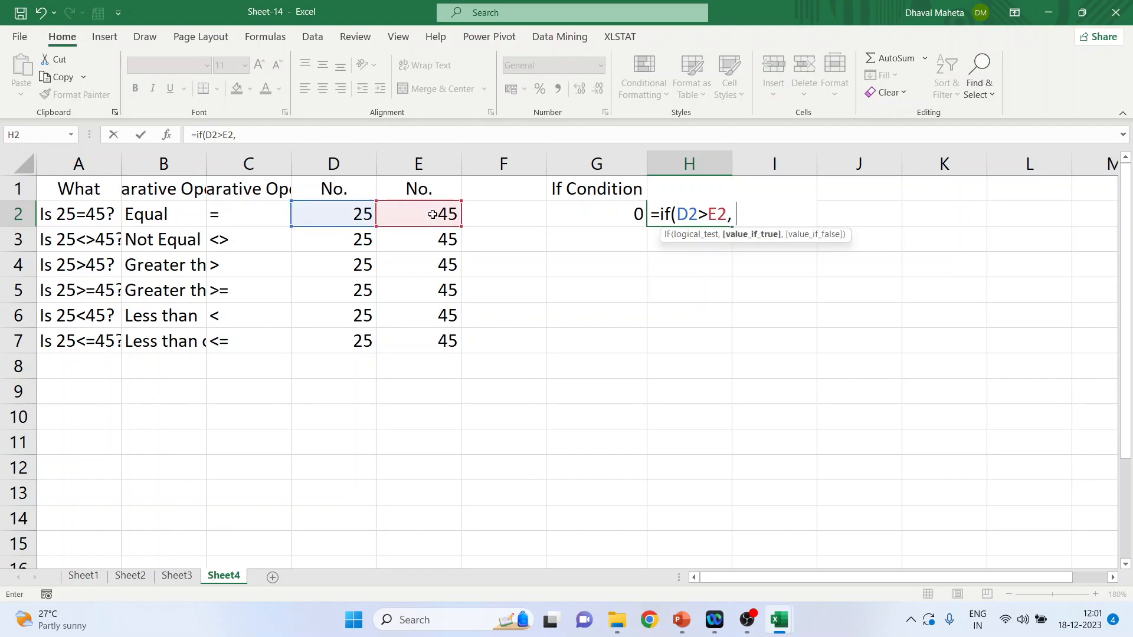
{"action": "type", "text": "\"Truen"}
{"action": "key", "text": "BackSpace"}
{"action": "type", "text": "\", \"fa"}
{"action": "key", "text": "BackSpace"}
{"action": "key", "text": "BackSpace"}
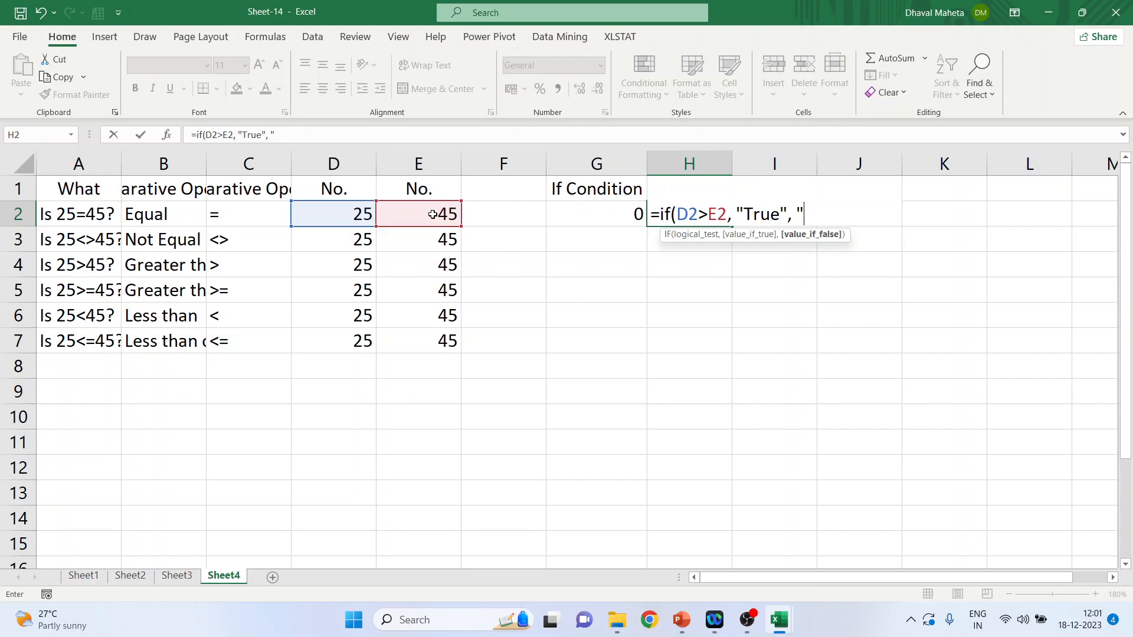
{"action": "type", "text": "False\")"}
{"action": "key", "text": "Return"}
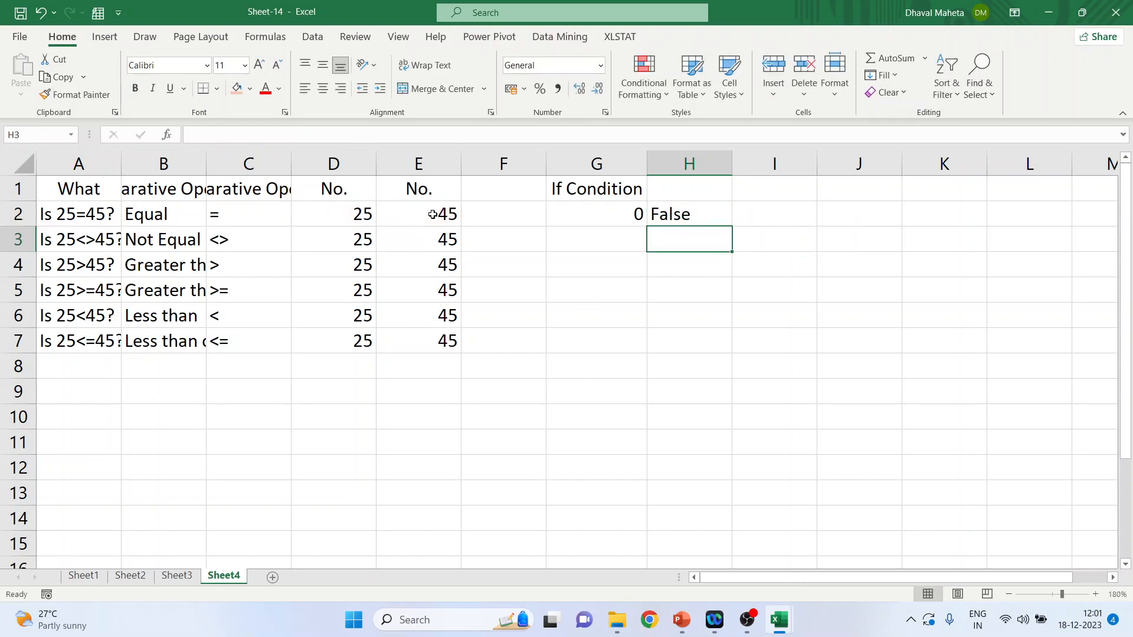
Step: Set the first number in cell D2 to 50 to test both IF formulas
{"action": "left_click", "coordinate": [357, 216]}
{"action": "type", "text": "50"}
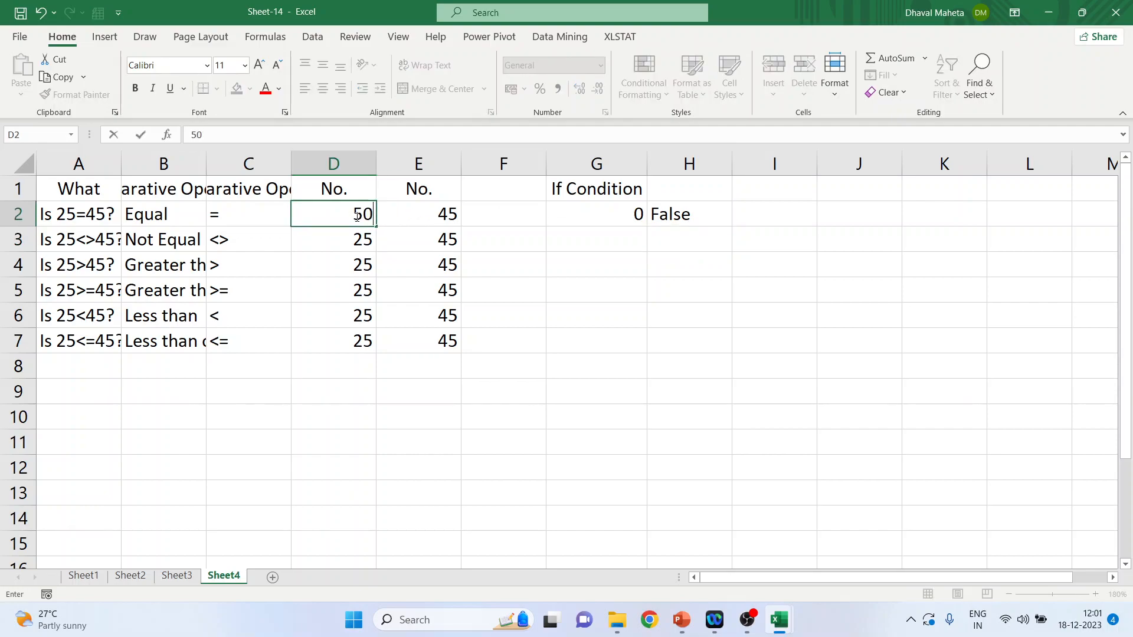
{"action": "key", "text": "Return"}
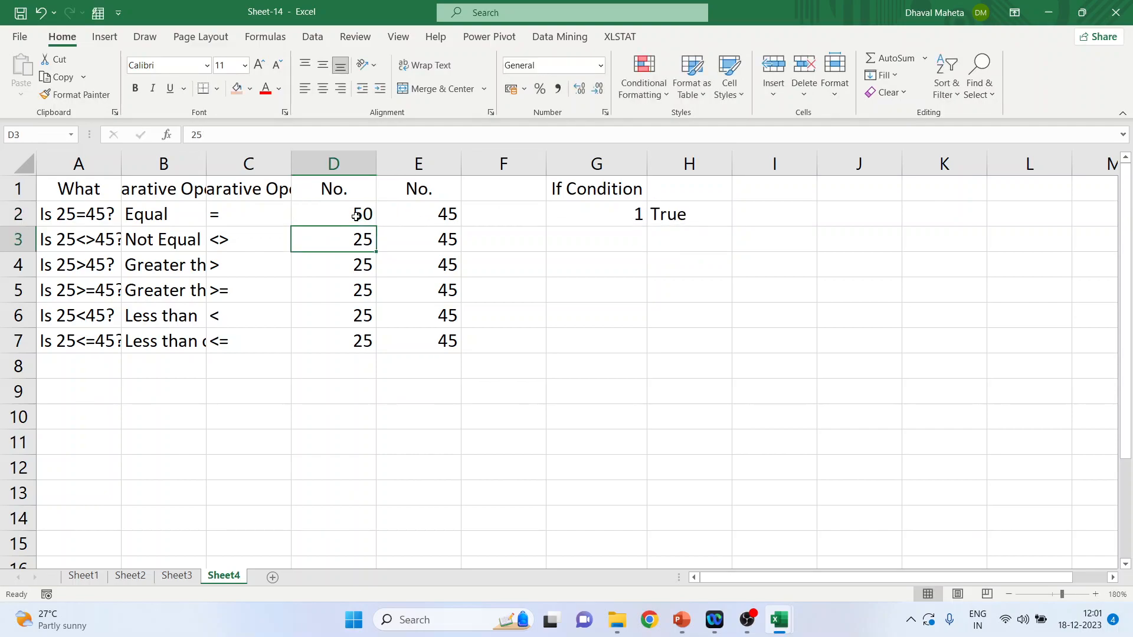
{"action": "left_click", "coordinate": [770, 216]}
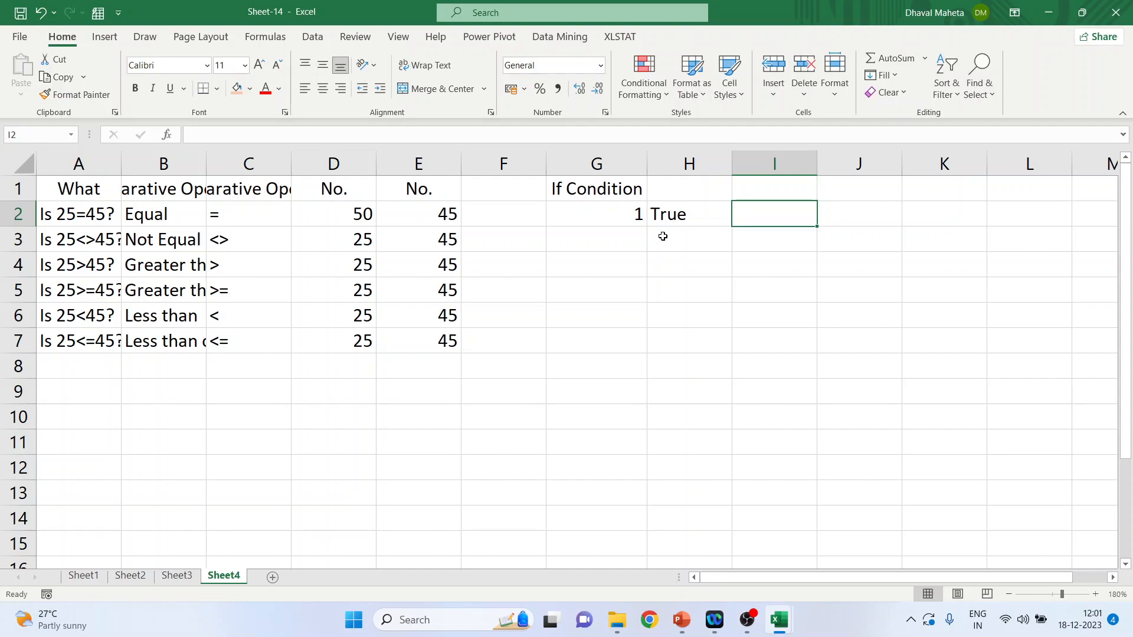
{"action": "left_click", "coordinate": [430, 218]}
{"action": "left_click", "coordinate": [354, 216]}
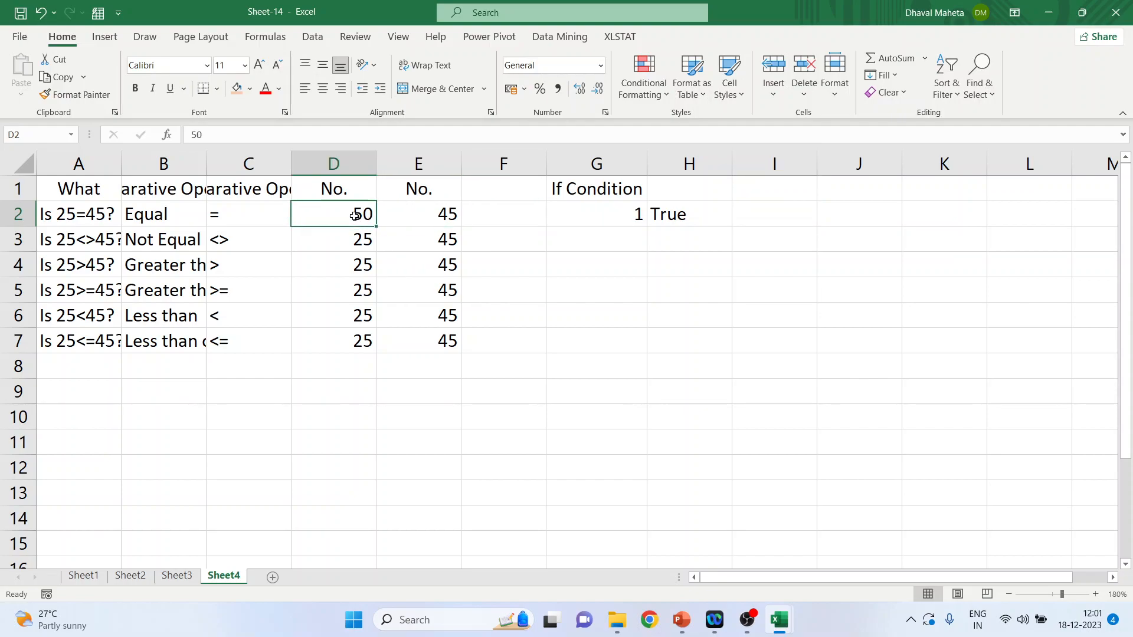
{"action": "left_click", "coordinate": [448, 214]}
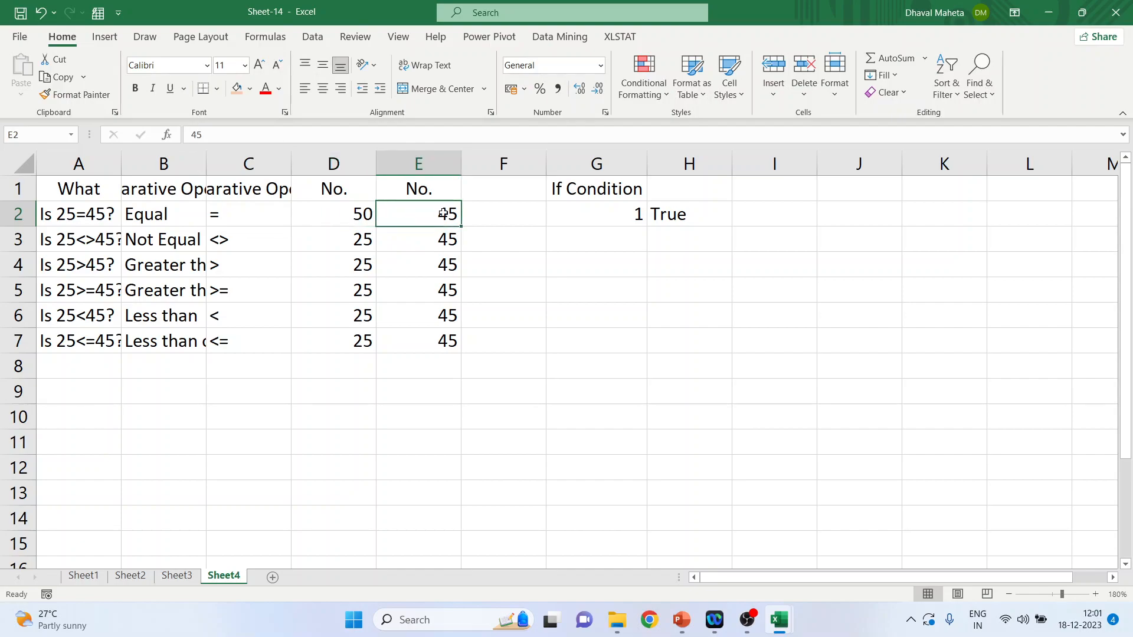
{"action": "left_click", "coordinate": [354, 216]}
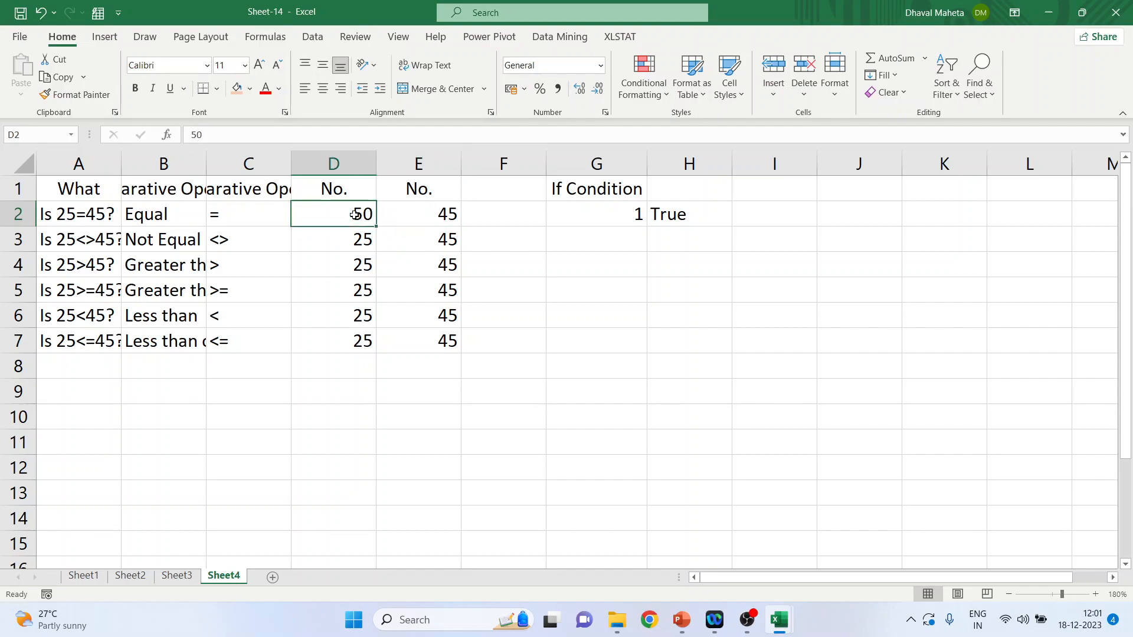
{"action": "left_click", "coordinate": [753, 218]}
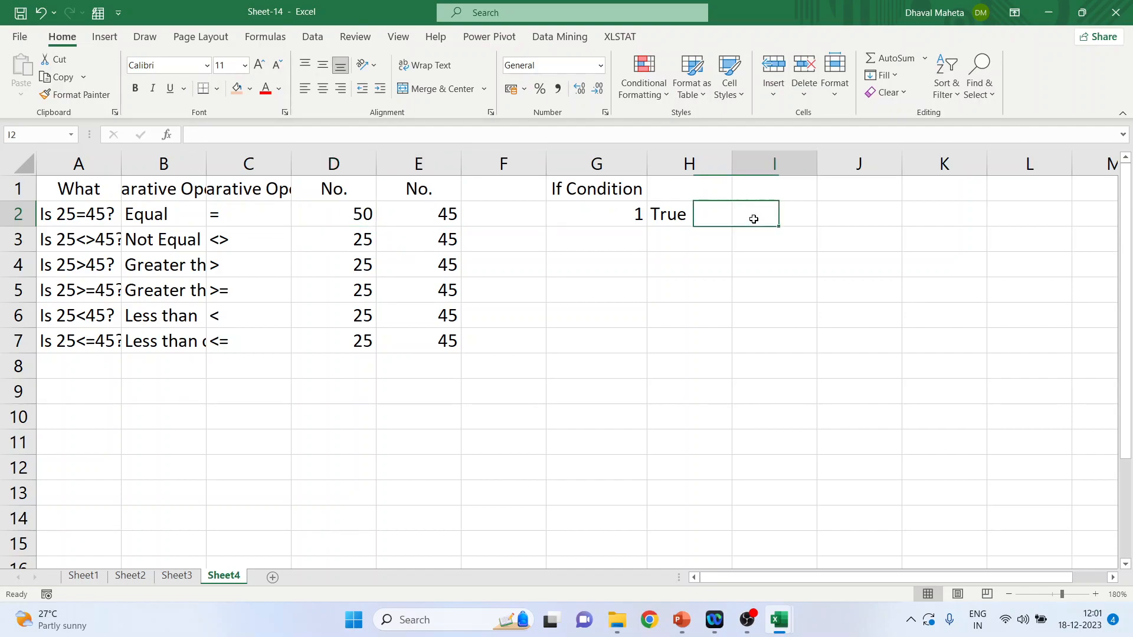
Step: Enter the formula =if(D2>E2, "Pass", "Fail") in cell I2
{"action": "type", "text": "="}
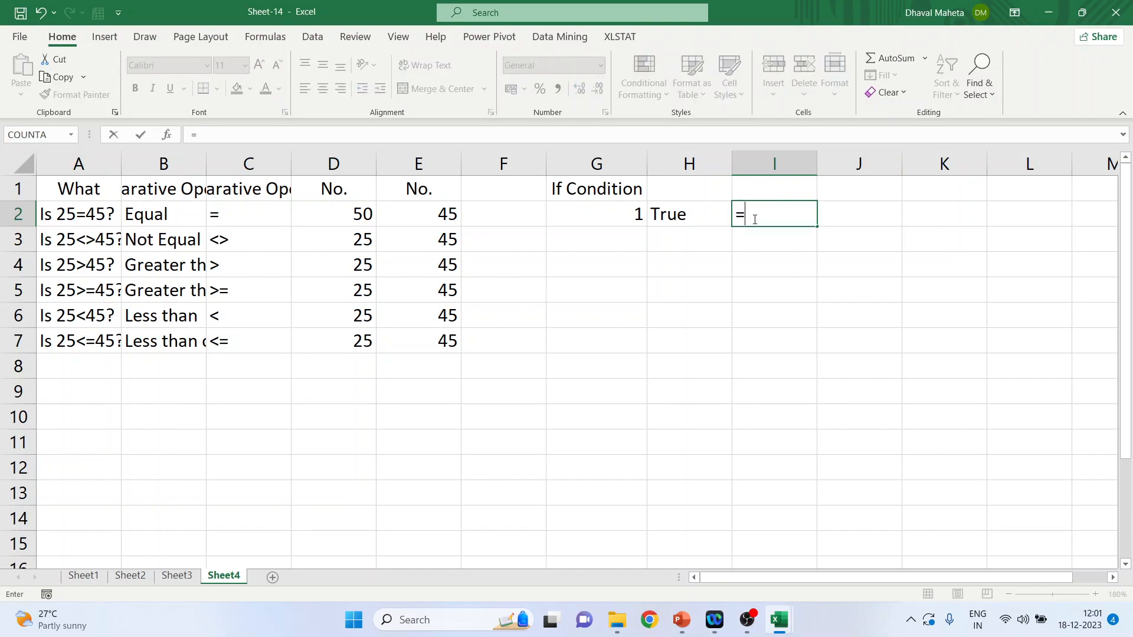
{"action": "type", "text": "if("}
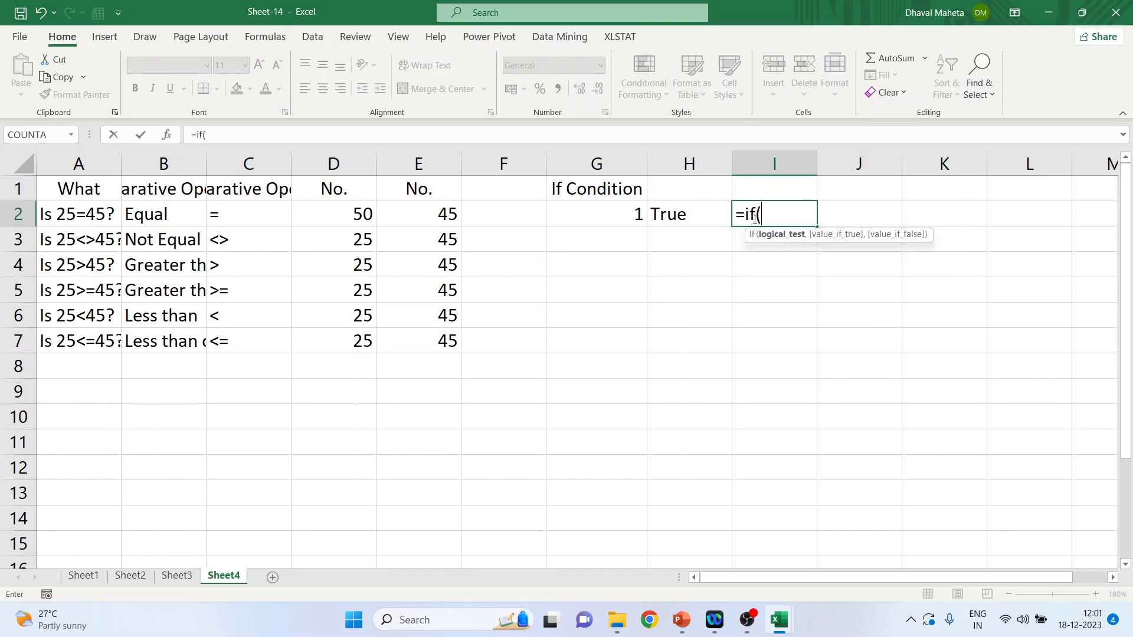
{"action": "left_click", "coordinate": [354, 213]}
{"action": "type", "text": ">e"}
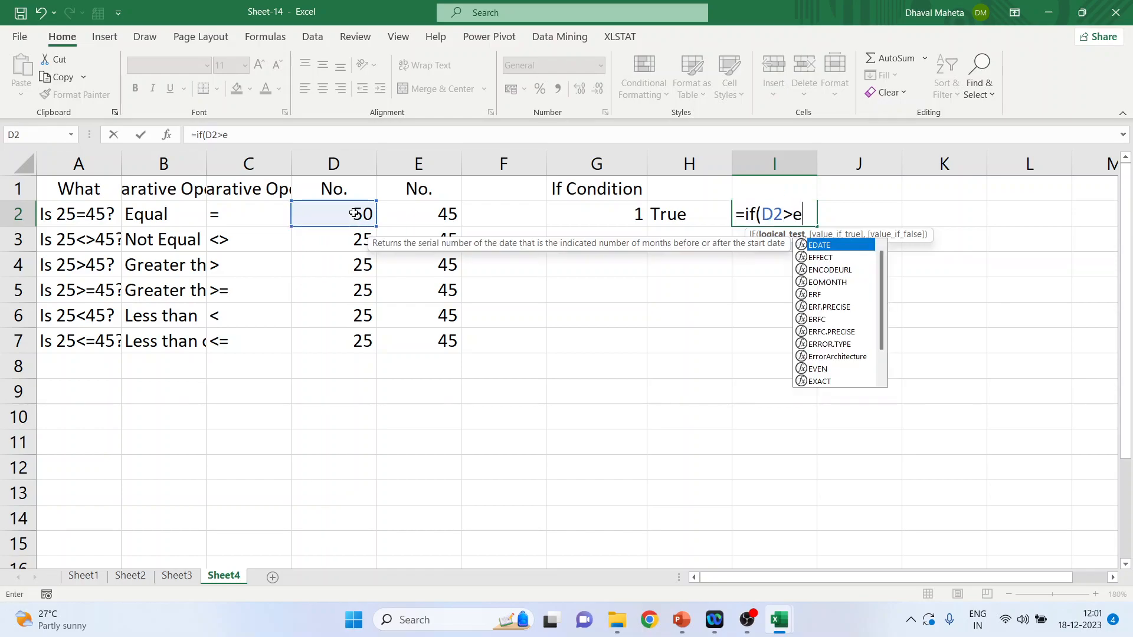
{"action": "type", "text": "2,"}
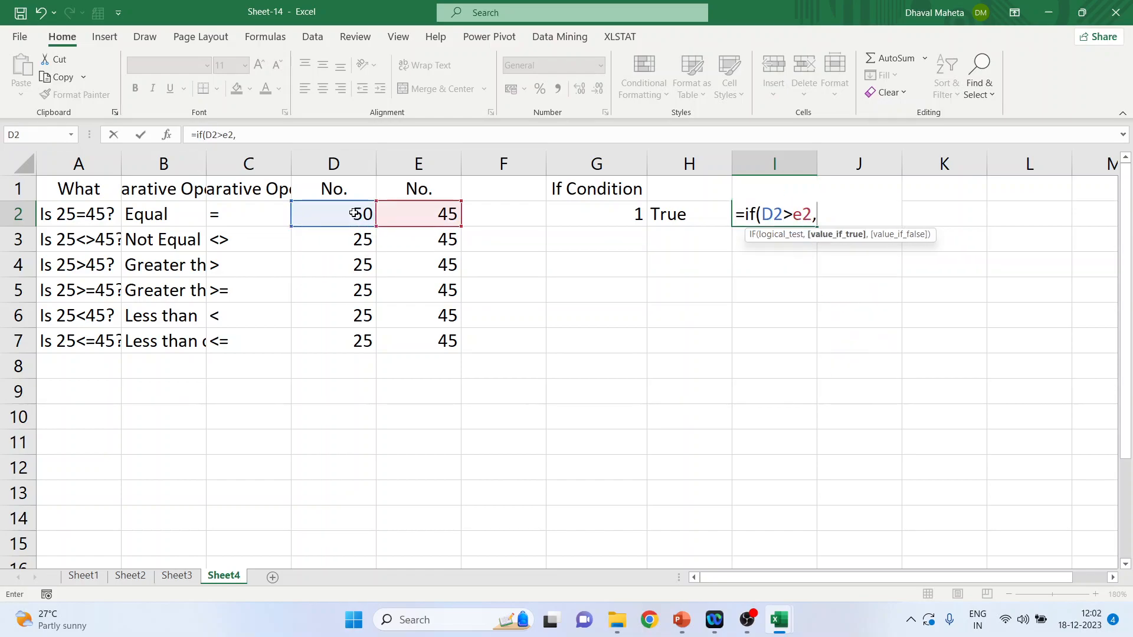
{"action": "key", "text": "BackSpace"}
{"action": "key", "text": "BackSpace"}
{"action": "key", "text": "BackSpace"}
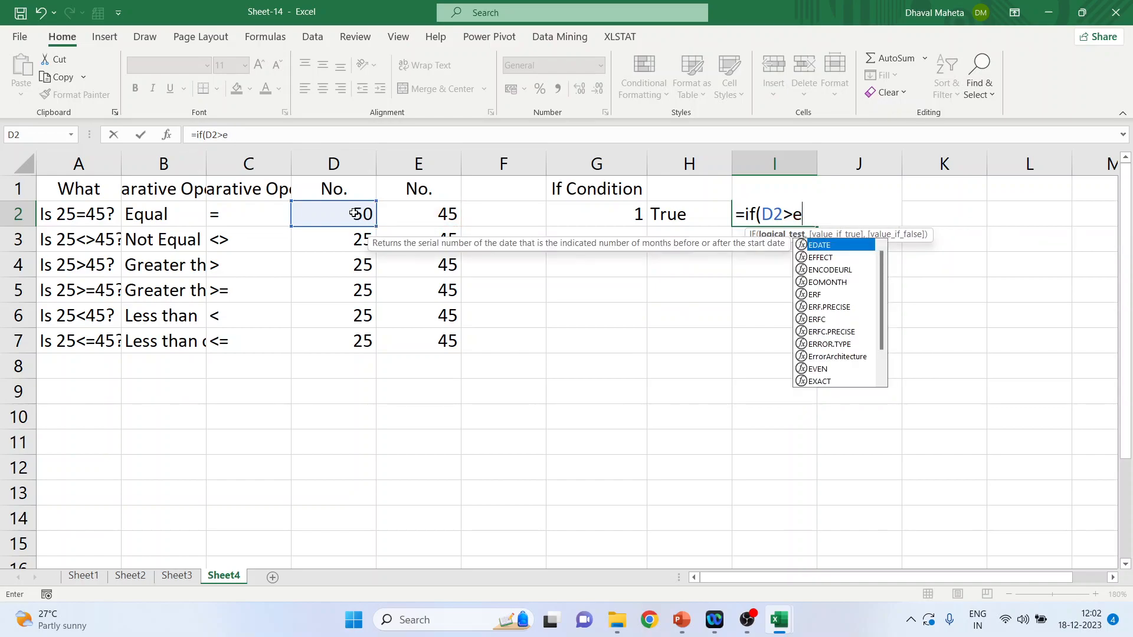
{"action": "type", "text": "E2,"}
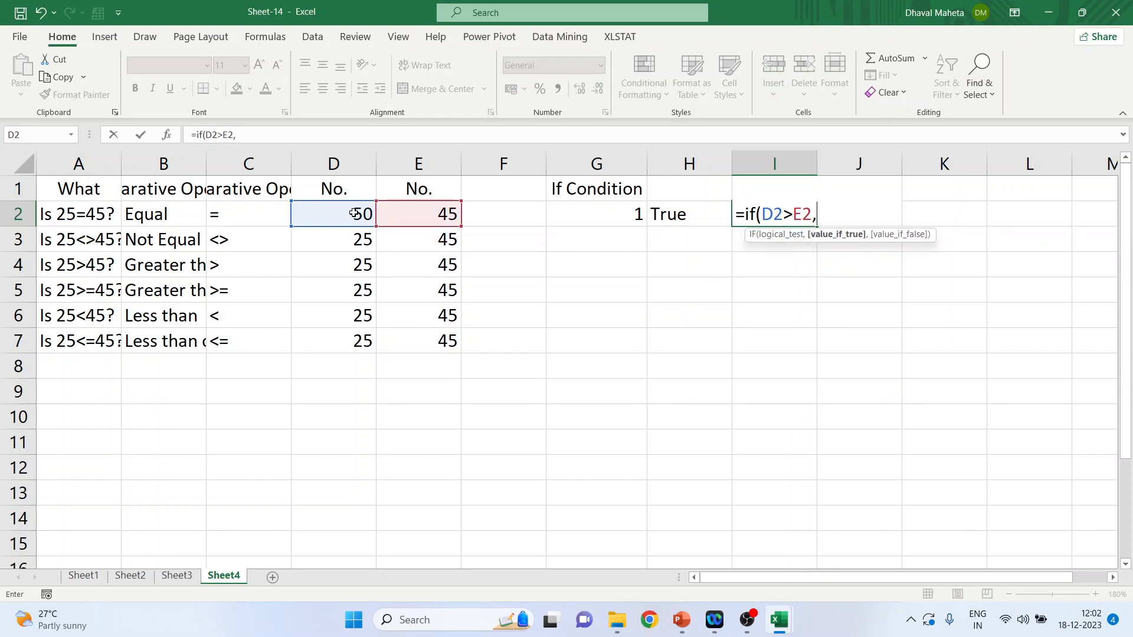
{"action": "type", "text": " \"pass"}
{"action": "key", "text": "BackSpace"}
{"action": "key", "text": "BackSpace"}
{"action": "key", "text": "BackSpace"}
{"action": "key", "text": "BackSpace"}
{"action": "type", "text": "Pass\","}
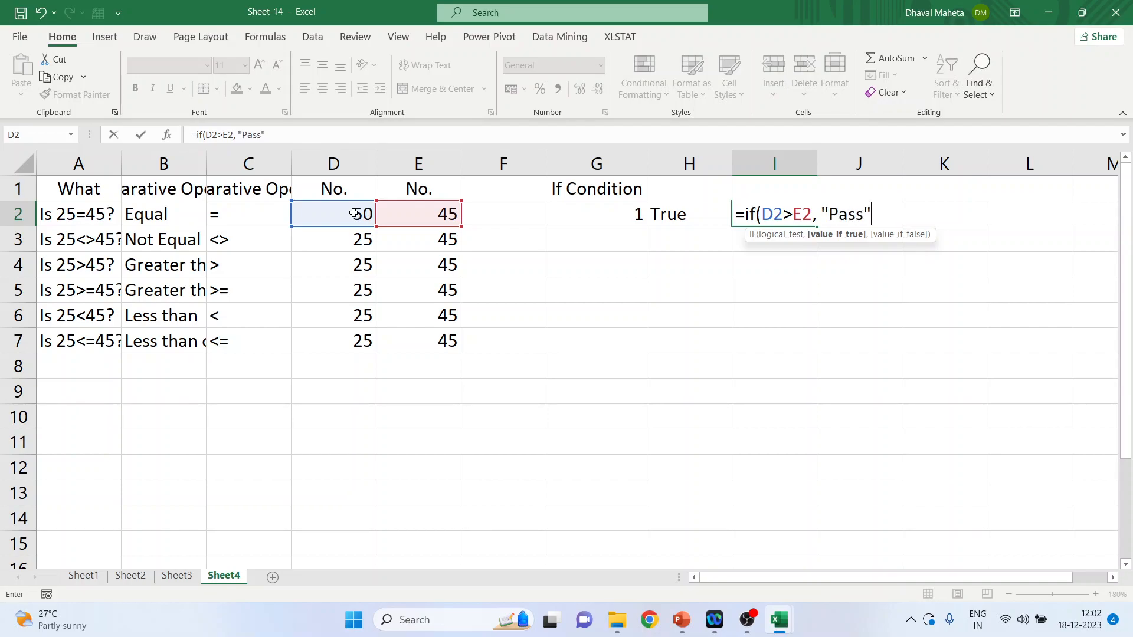
{"action": "type", "text": " \"E"}
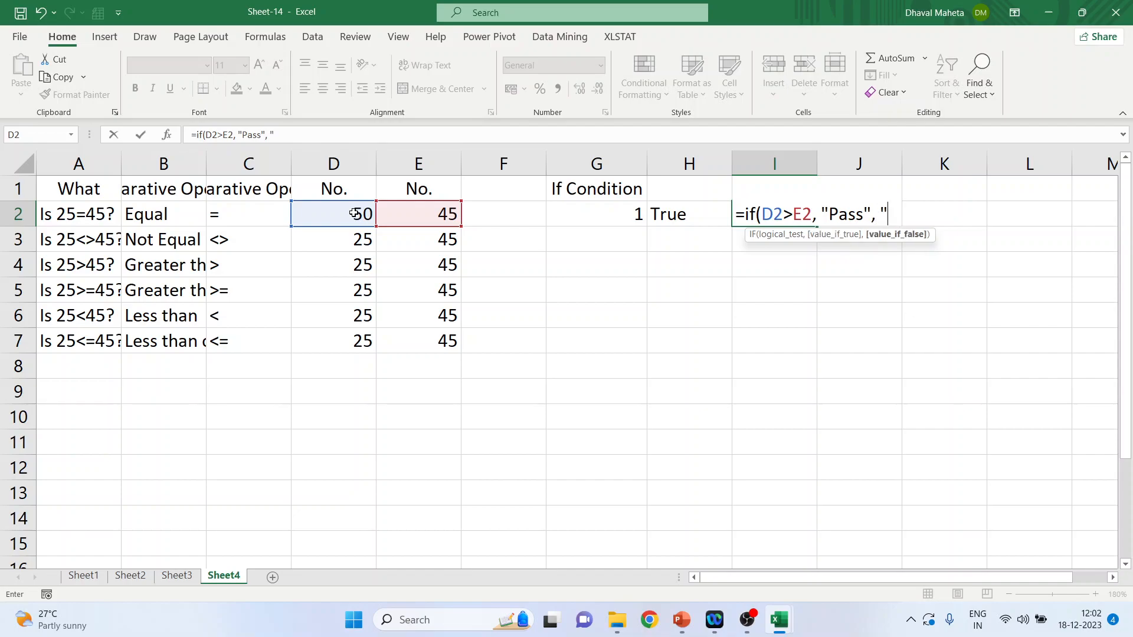
{"action": "key", "text": "BackSpace"}
{"action": "type", "text": "Fail\")"}
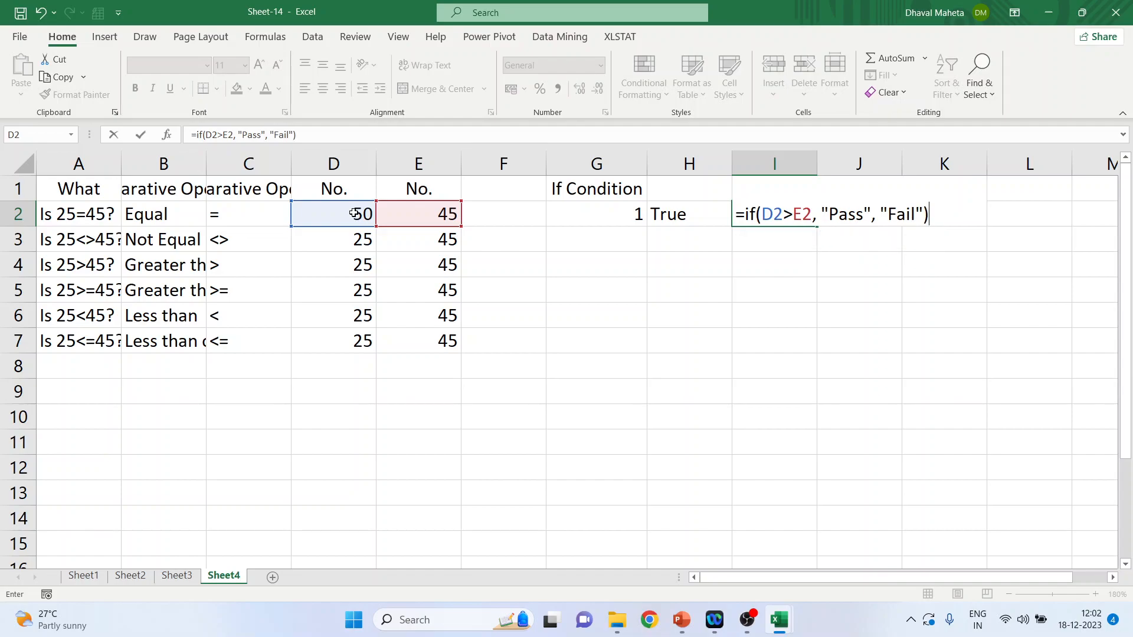
{"action": "key", "text": "Return"}
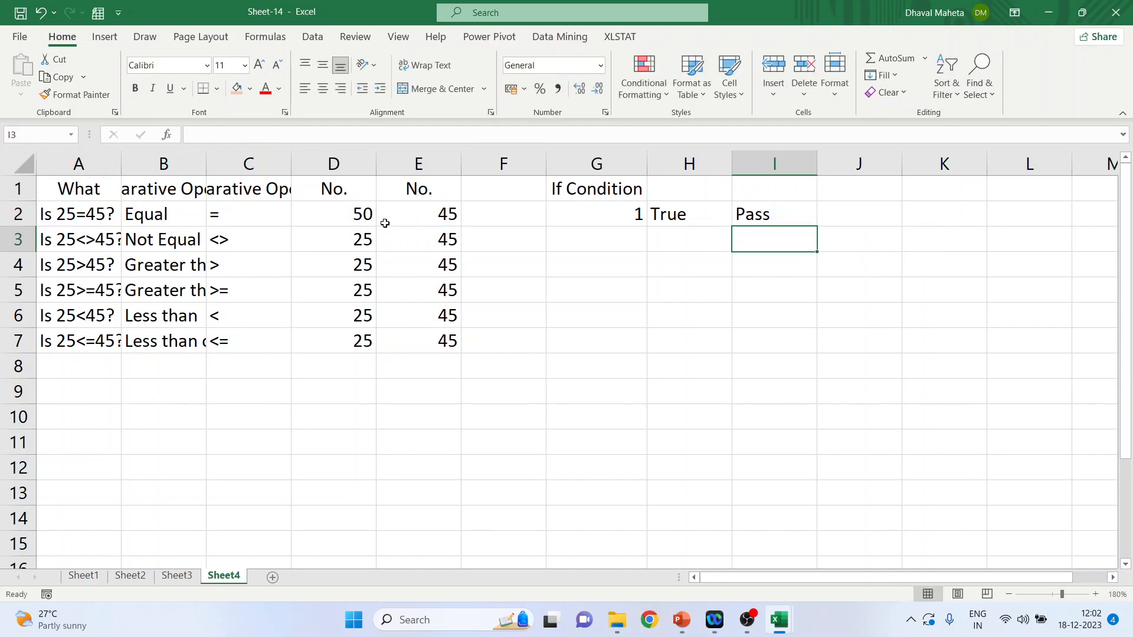
Step: Set the first number in cell D2 to 40 to test the three IF formulas with a false condition
{"action": "left_click", "coordinate": [361, 218]}
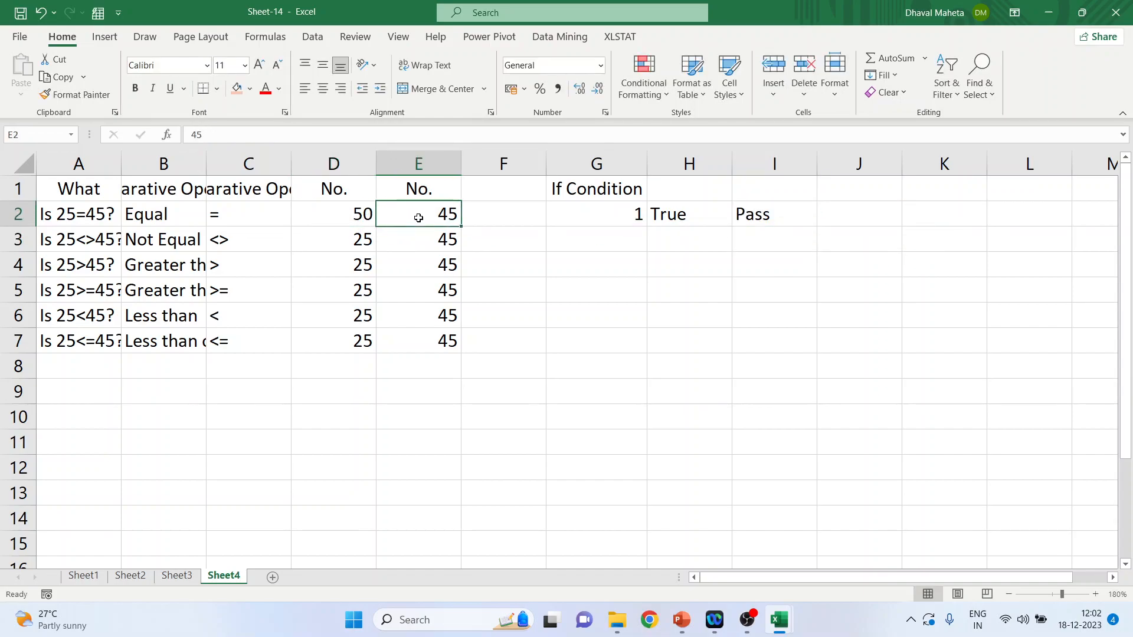
{"action": "type", "text": "40"}
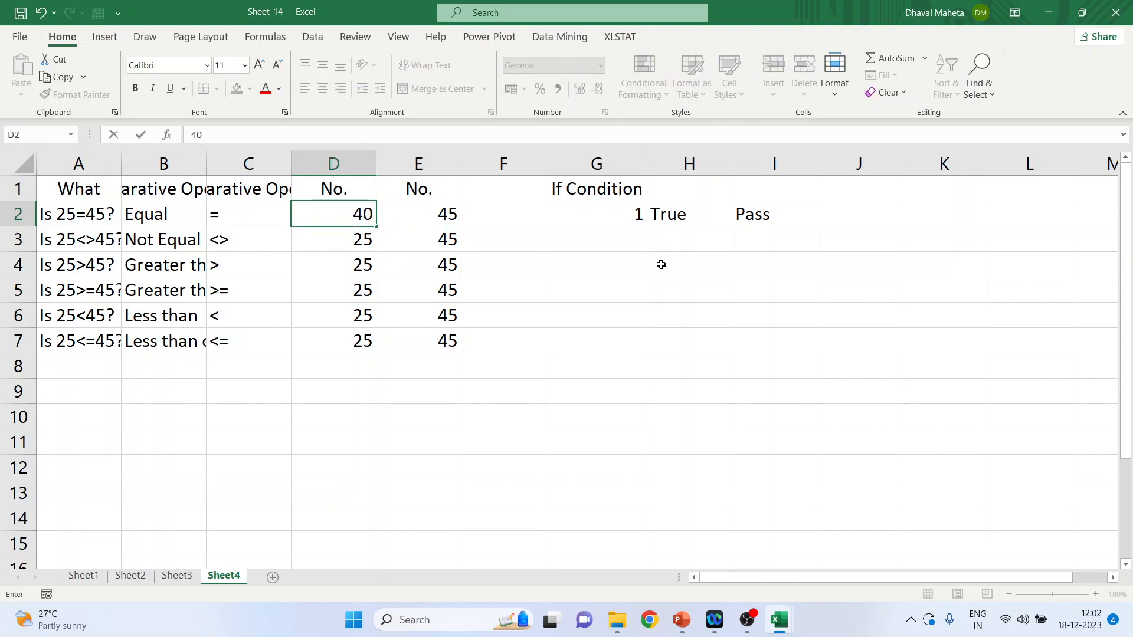
{"action": "key", "text": "Return"}
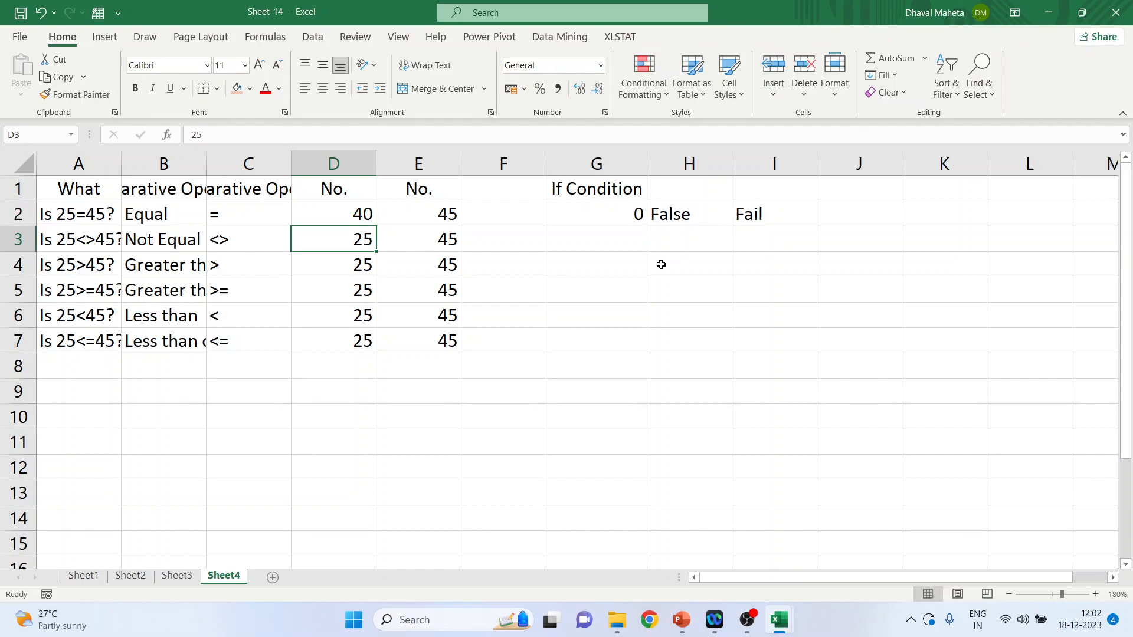
Step: Switch to the student marks table on Sheet2 of the Sheet-15 workbook, dismissing the Delete dialog without deleting any cells
{"action": "left_click", "coordinate": [139, 582]}
{"action": "left_click", "coordinate": [176, 576]}
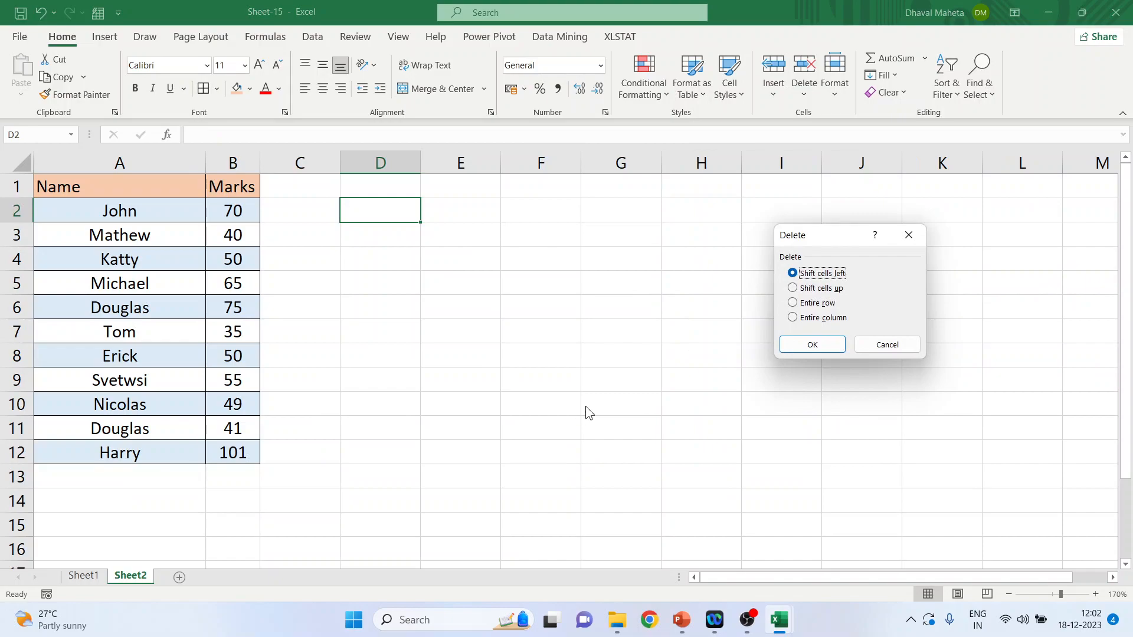
{"action": "left_click", "coordinate": [879, 346]}
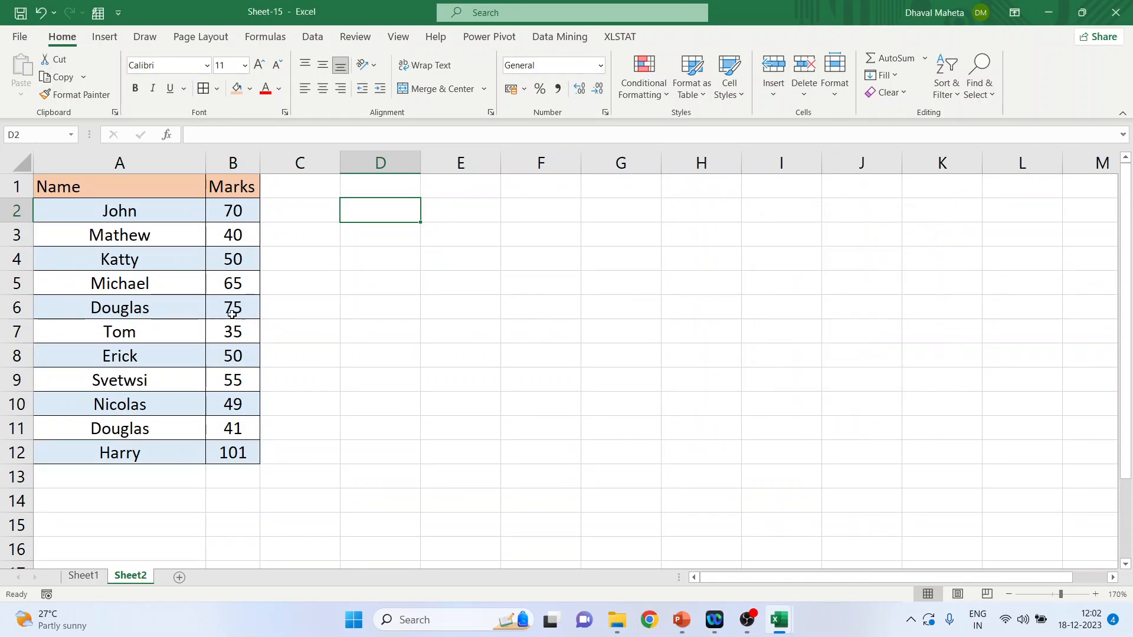
{"action": "left_click", "coordinate": [119, 213]}
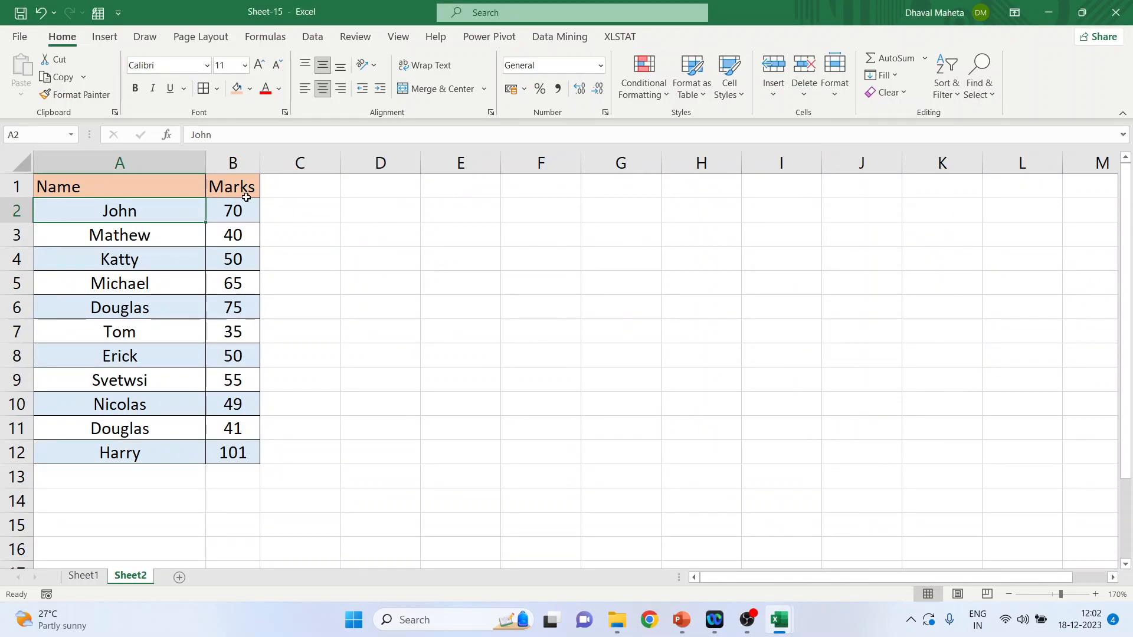
Step: Enter the header "Logical Test" in cell D1 beside the marks table
{"action": "left_click", "coordinate": [371, 189]}
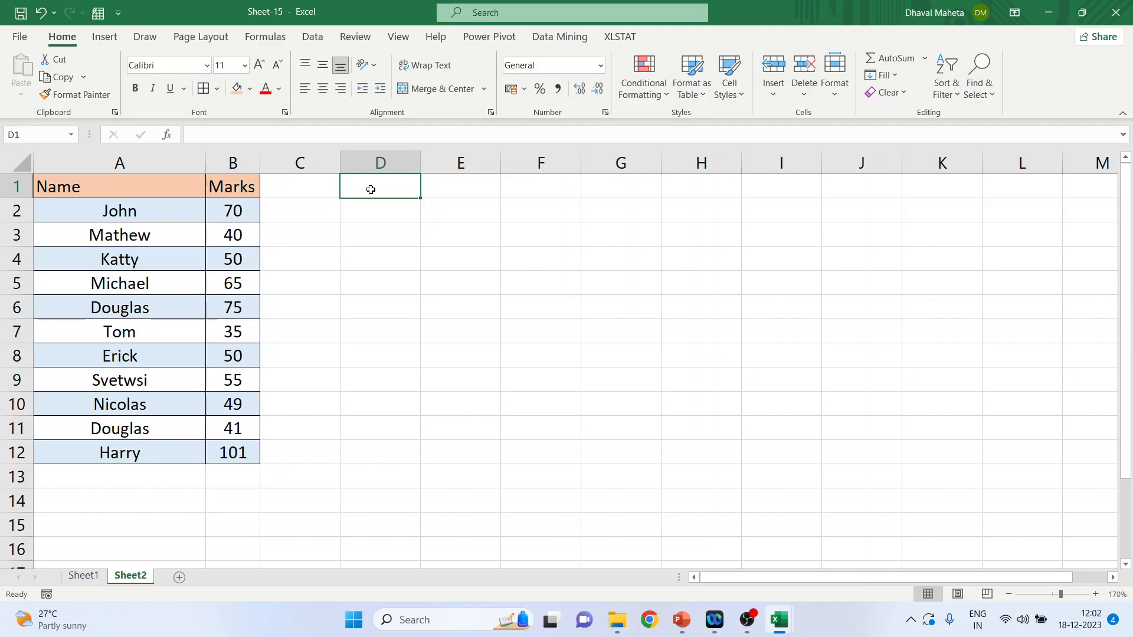
{"action": "type", "text": "Logical"}
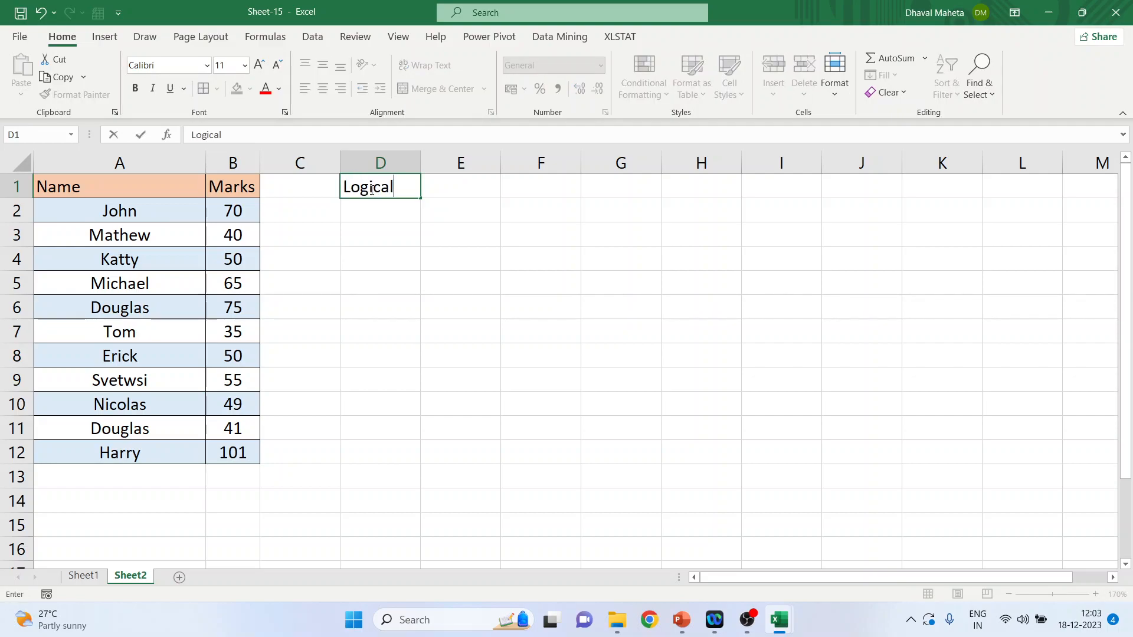
{"action": "type", "text": " Test"}
{"action": "key", "text": "Return"}
Step: Enter the nested formula =if(B2>60, "Distinction", if(B2>40, "Pass", "Fail")) in cell D2
{"action": "type", "text": "=if"}
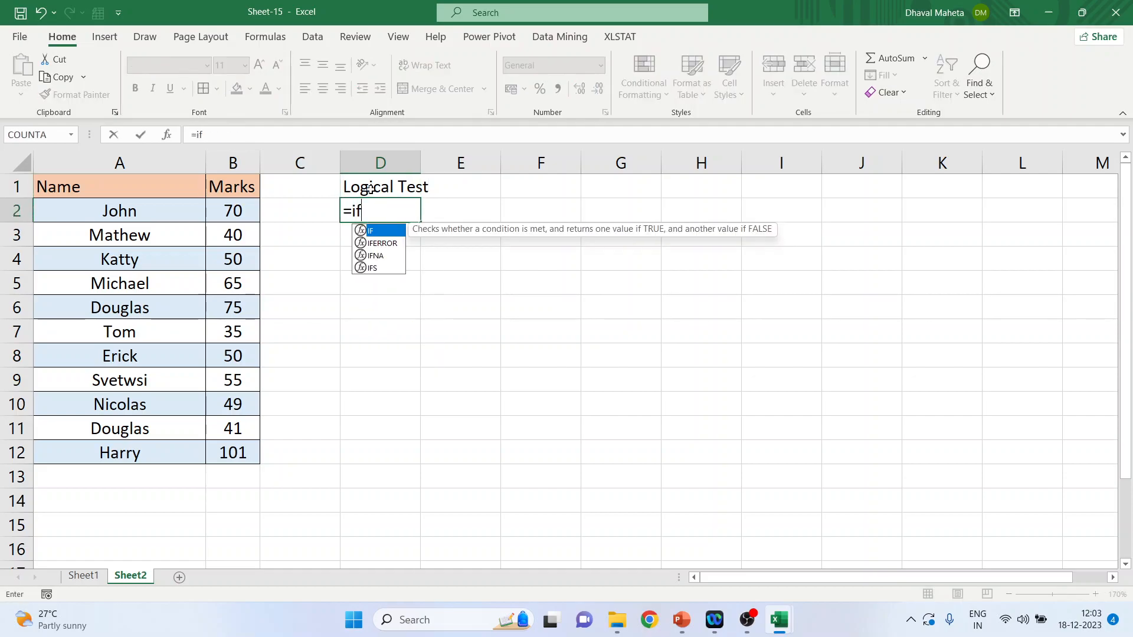
{"action": "type", "text": "("}
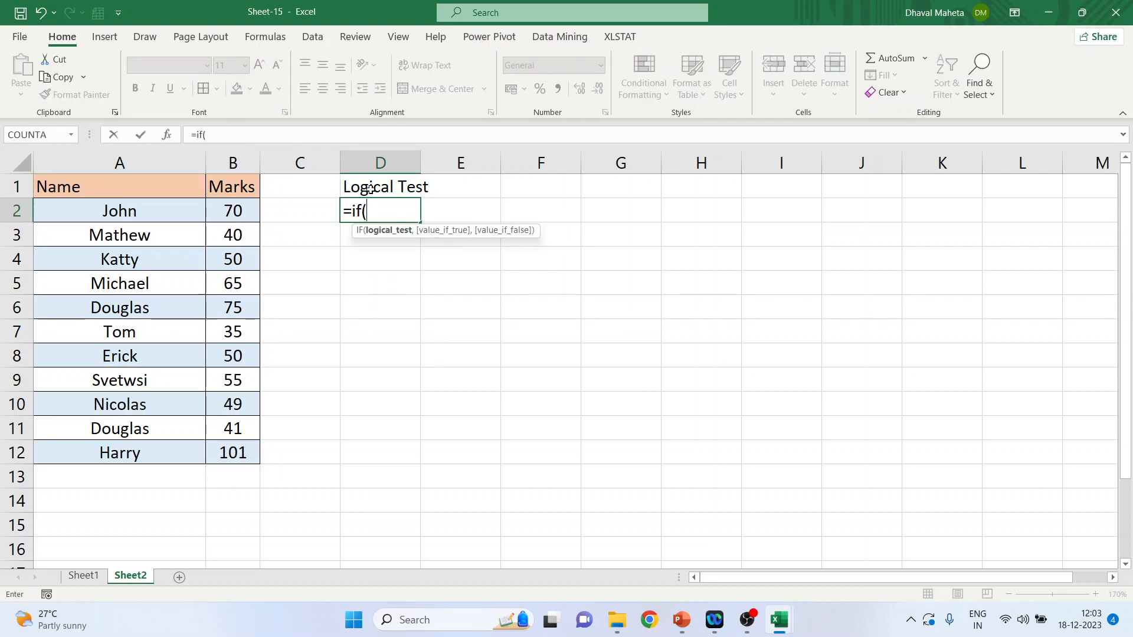
{"action": "type", "text": "B2>60, \"Distinction"}
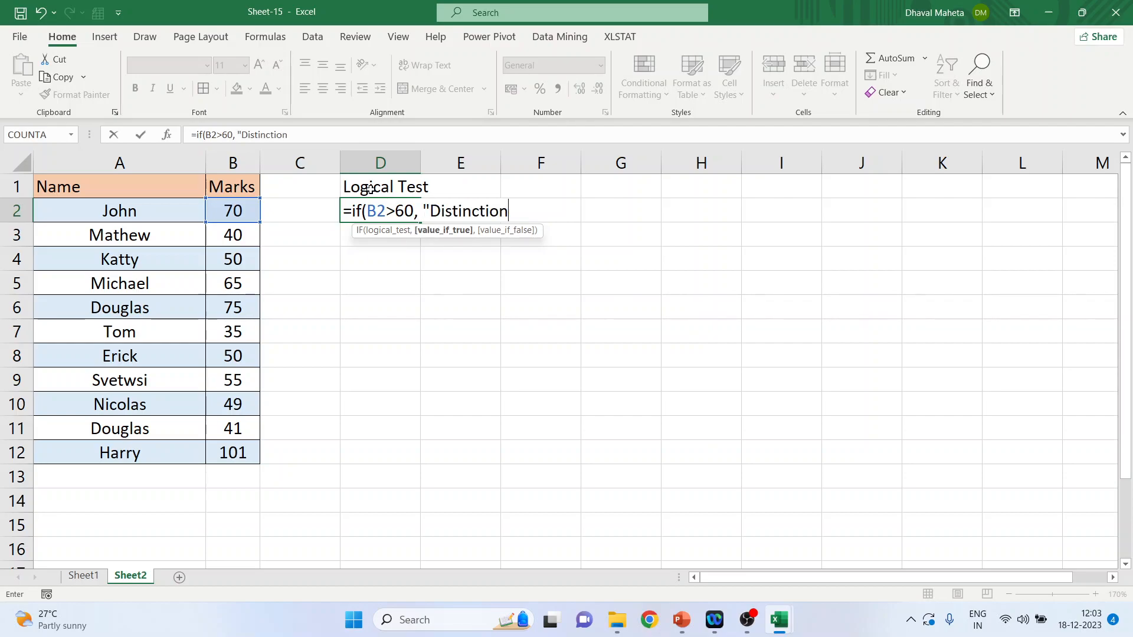
{"action": "type", "text": "\","}
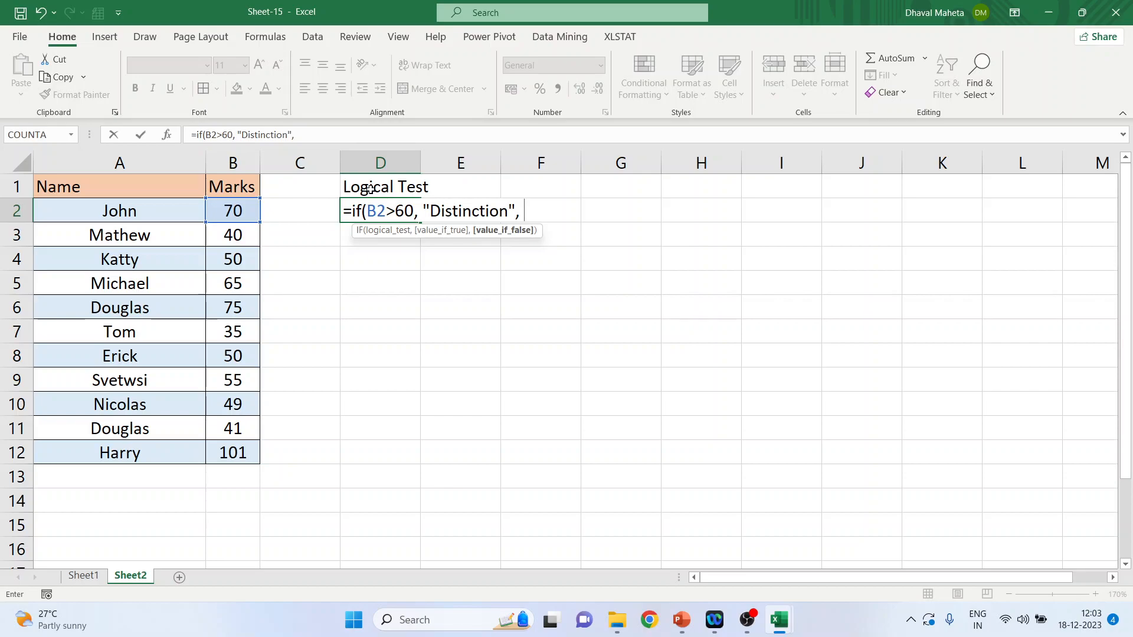
{"action": "type", "text": " if"}
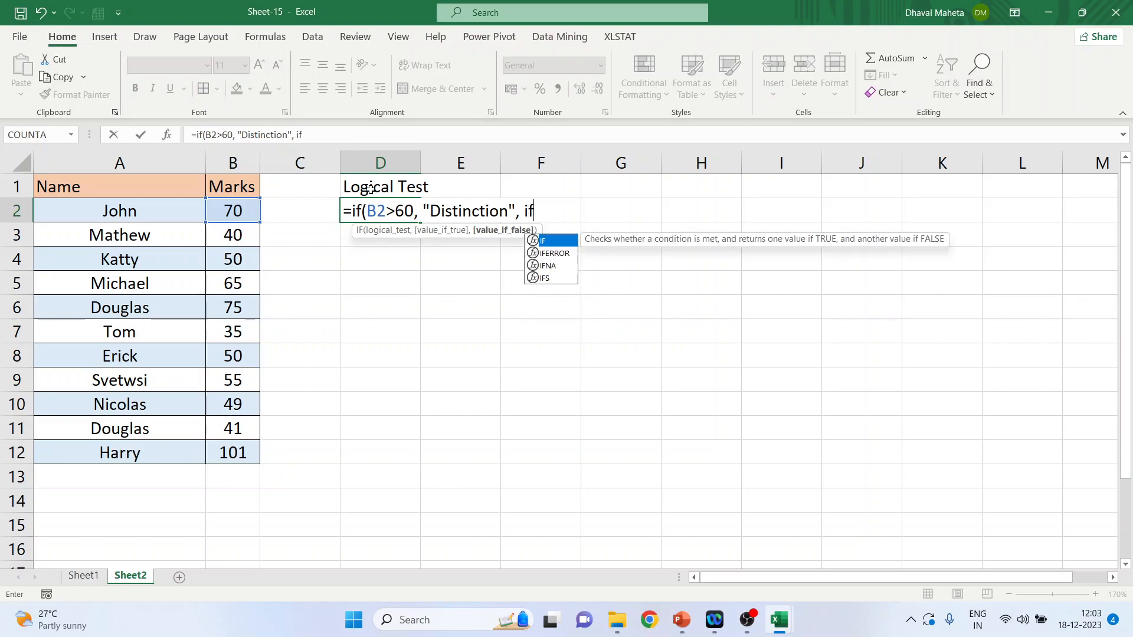
{"action": "type", "text": "("}
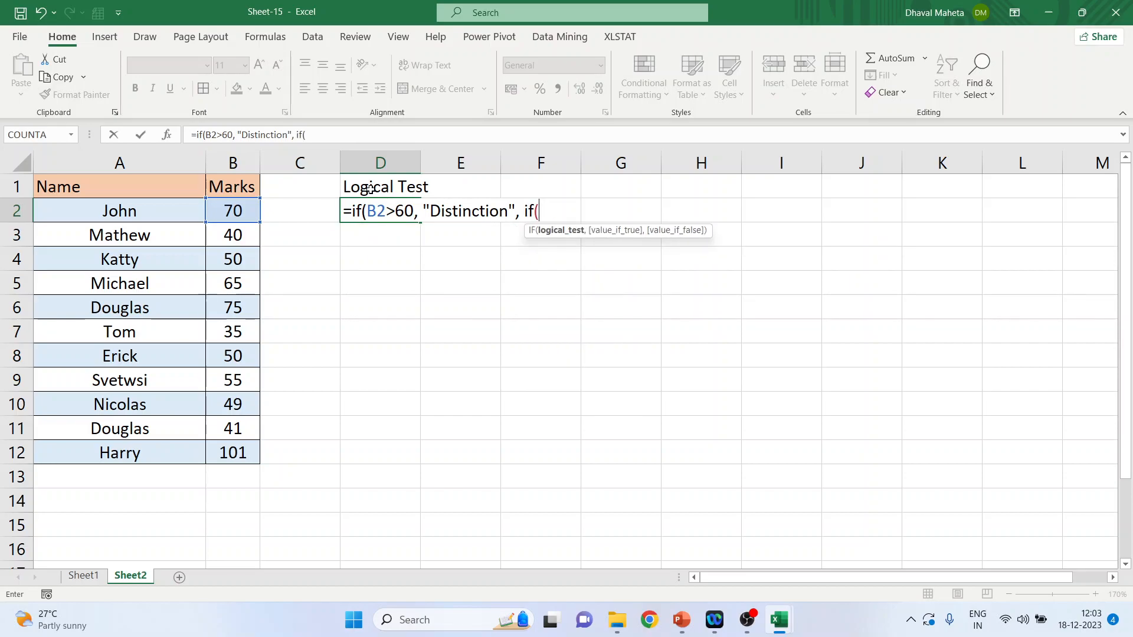
{"action": "type", "text": "B"}
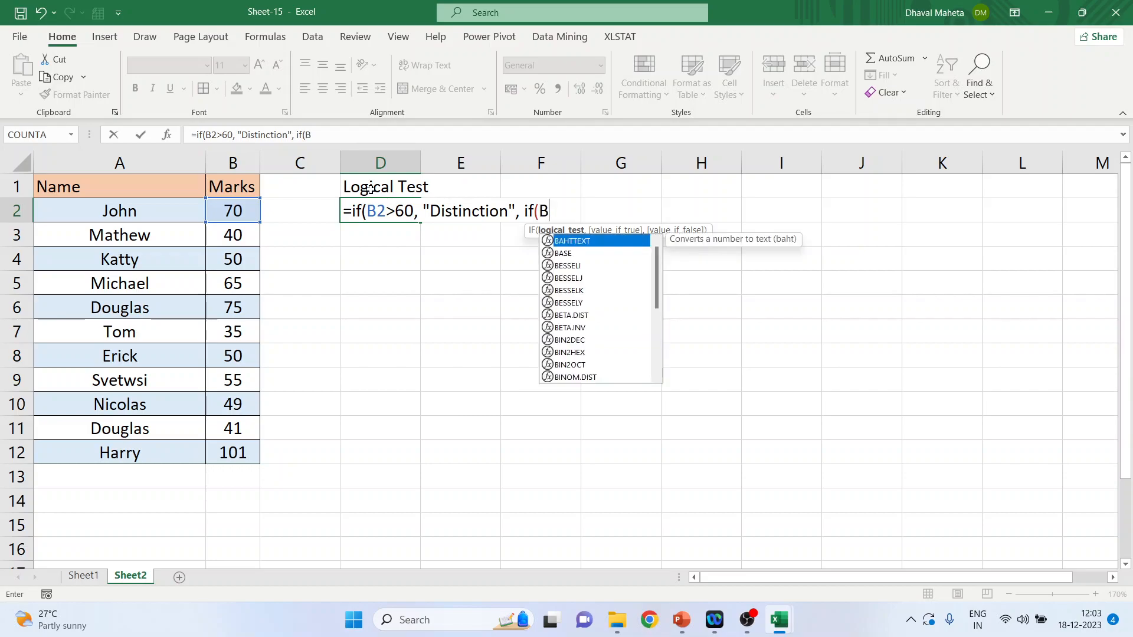
{"action": "type", "text": "2>"}
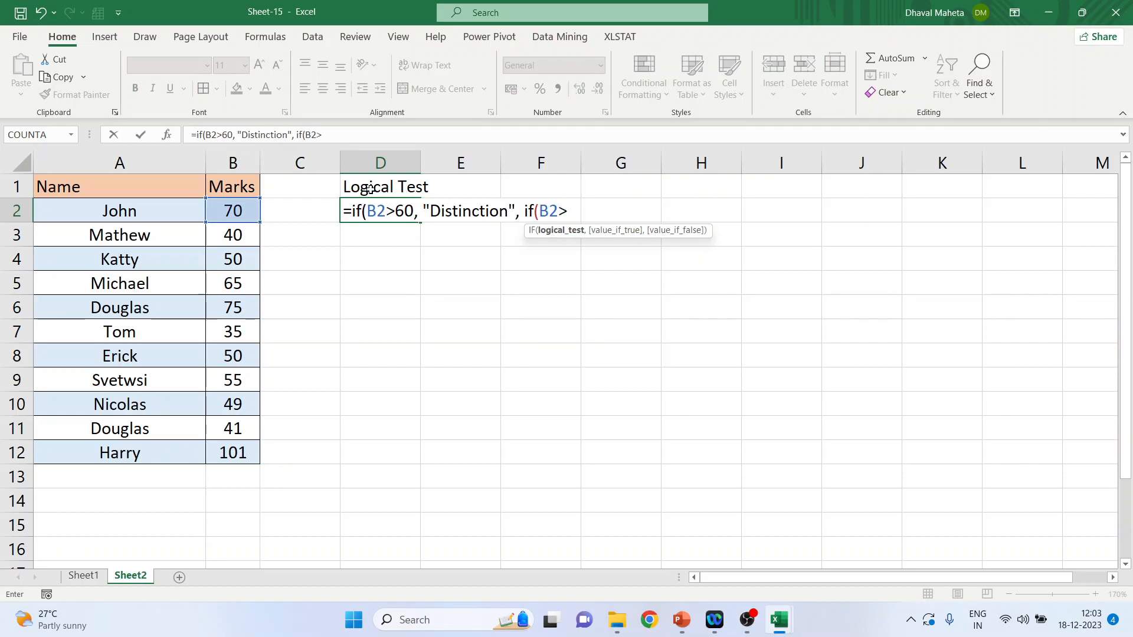
{"action": "type", "text": "40, "}
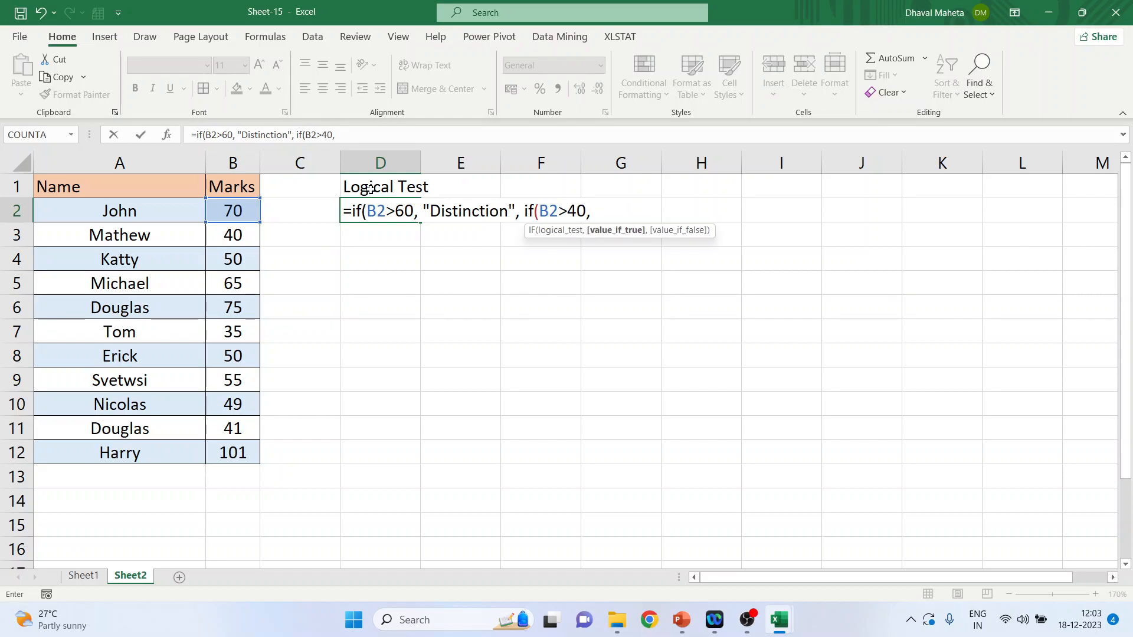
{"action": "type", "text": "\"Pass\","}
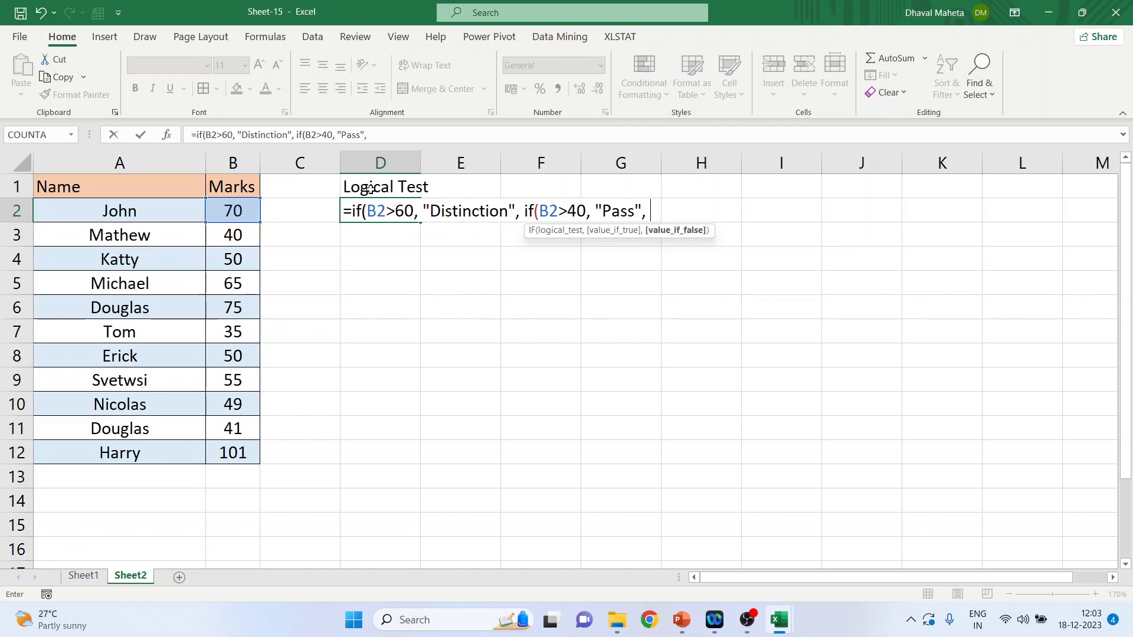
{"action": "type", "text": " \"Fail\")"}
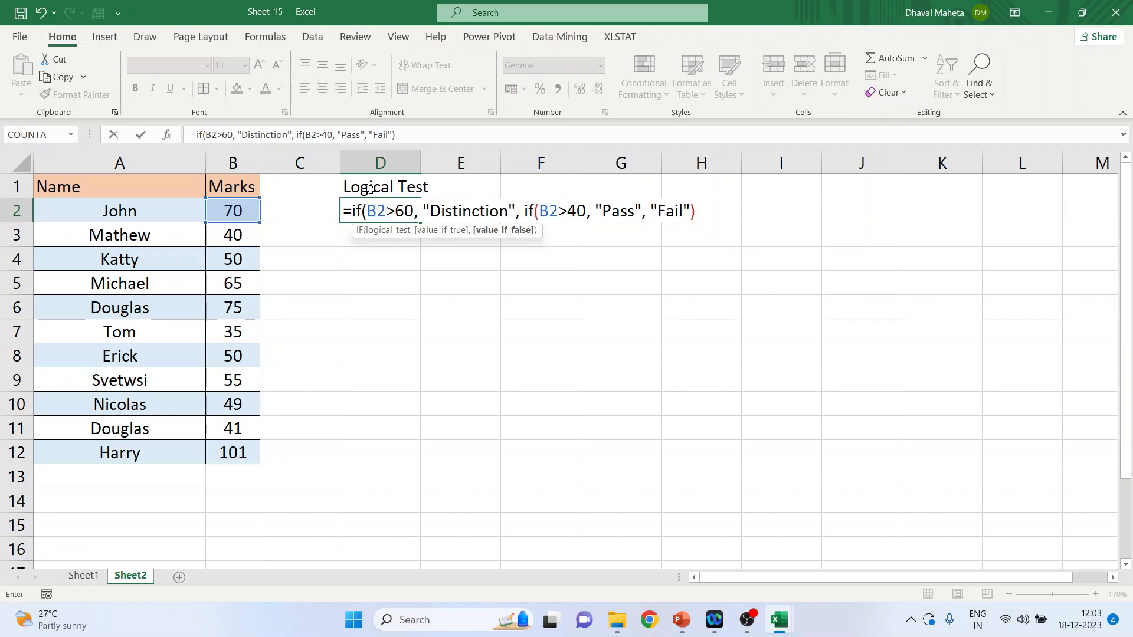
{"action": "type", "text": ")"}
{"action": "key", "text": "Return"}
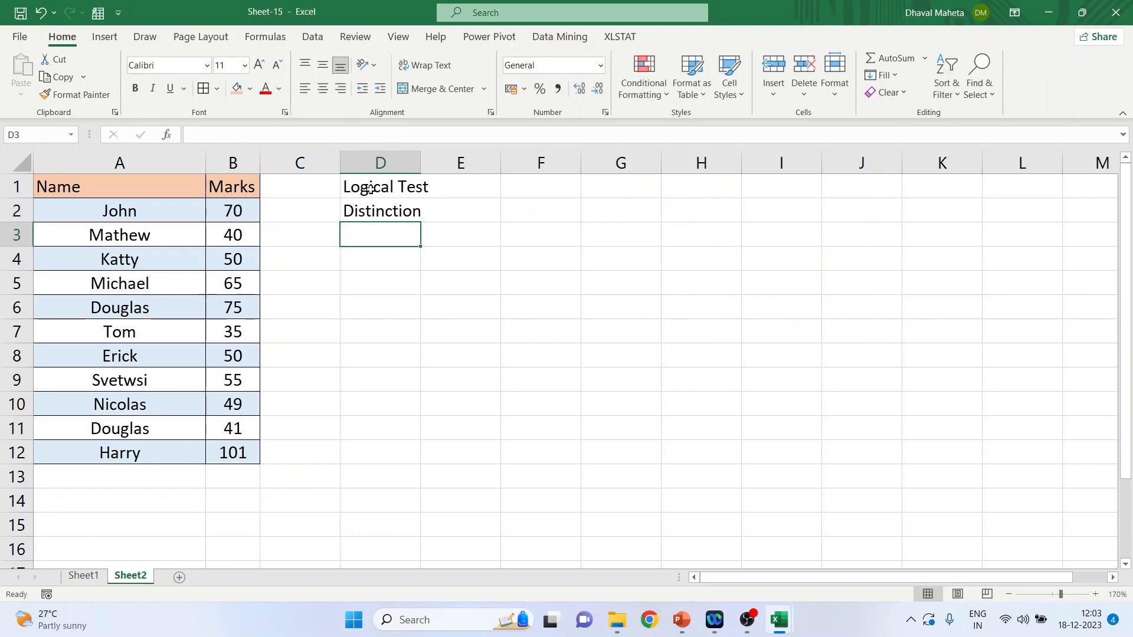
Step: Autofit the width of column D and fill the nested IF formula from D2 down to D12
{"action": "double_click", "coordinate": [425, 162]}
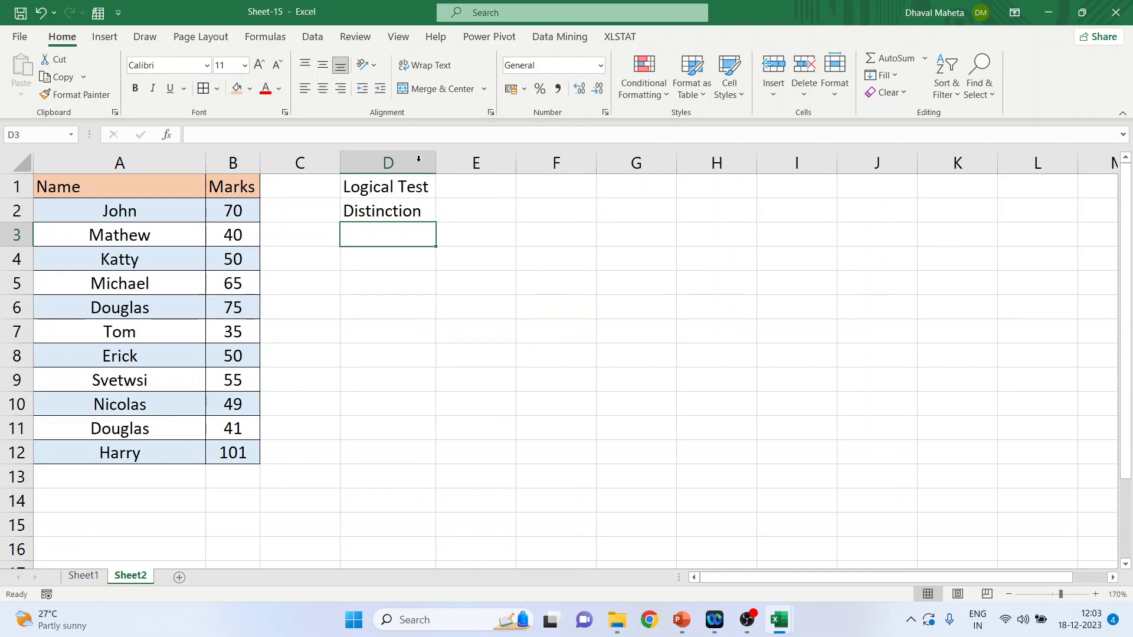
{"action": "left_click", "coordinate": [405, 205]}
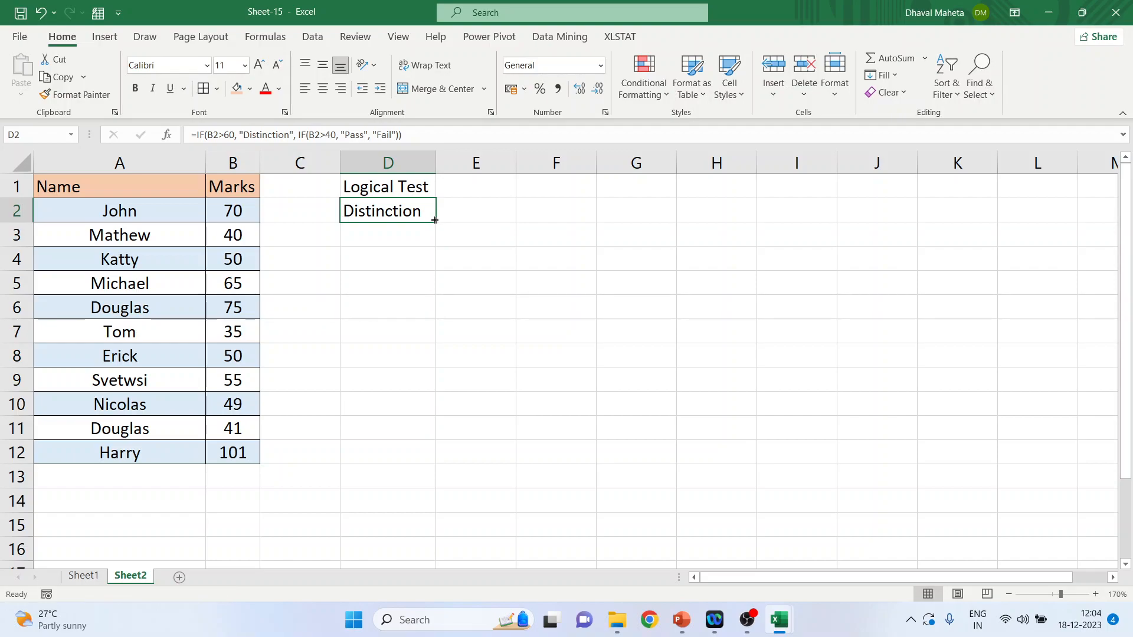
{"action": "left_click_drag", "start_coordinate": [436, 221], "coordinate": [438, 464]}
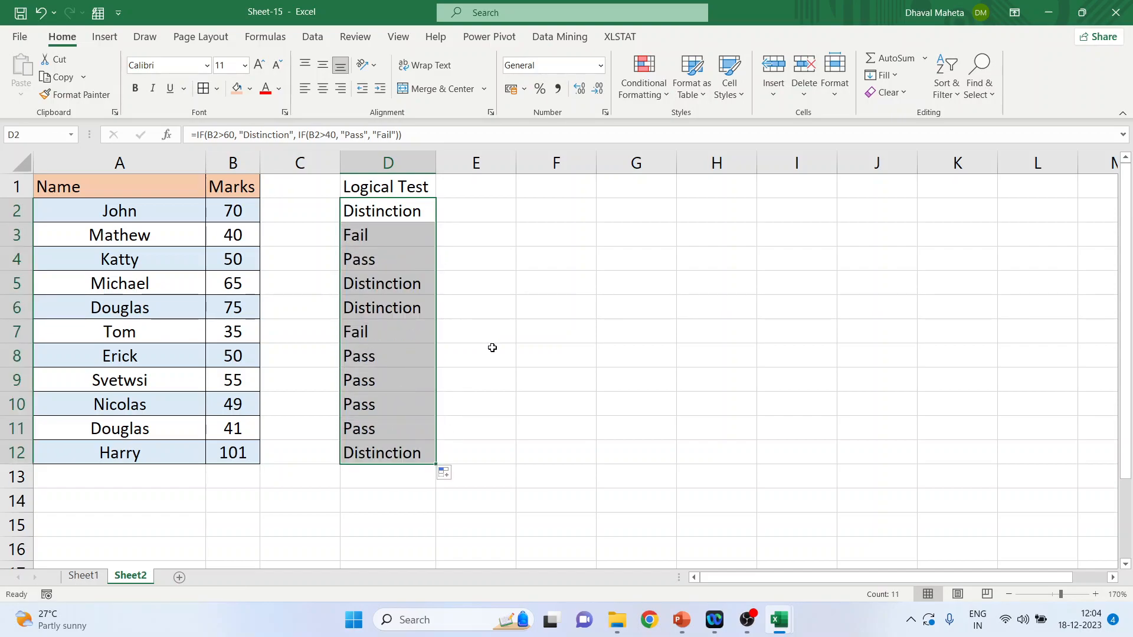
Step: Review the graded student rows, cancelling the Delete dialog, and compare the last student's marks in B12 with the grade formula in D12
{"action": "left_click", "coordinate": [144, 239]}
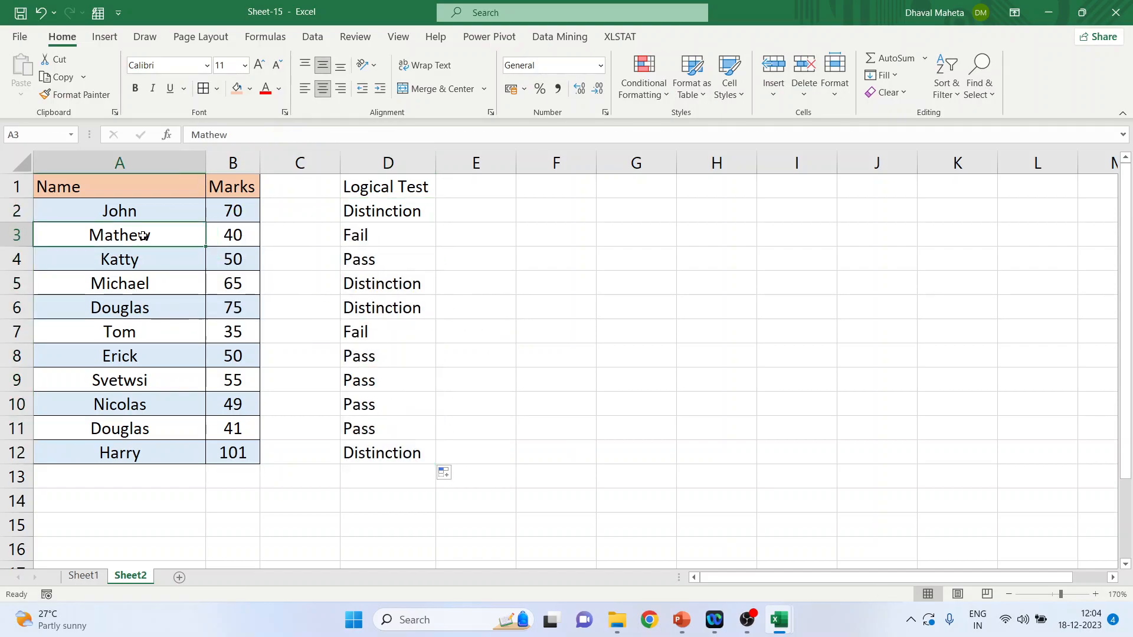
{"action": "left_click", "coordinate": [143, 265]}
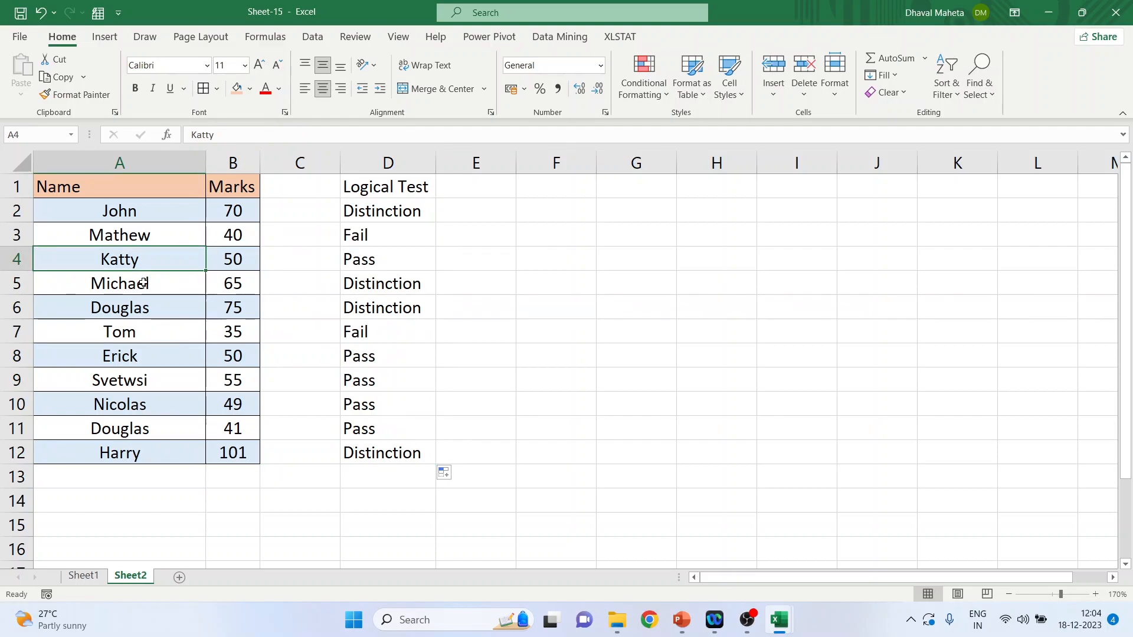
{"action": "left_click", "coordinate": [143, 283]}
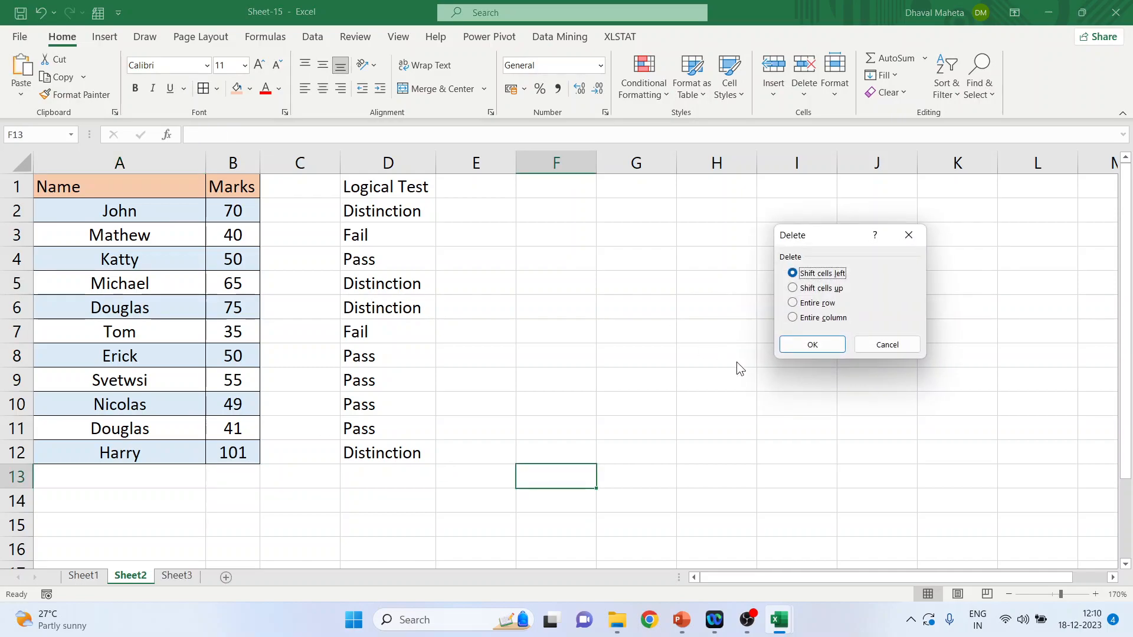
{"action": "left_click", "coordinate": [915, 344]}
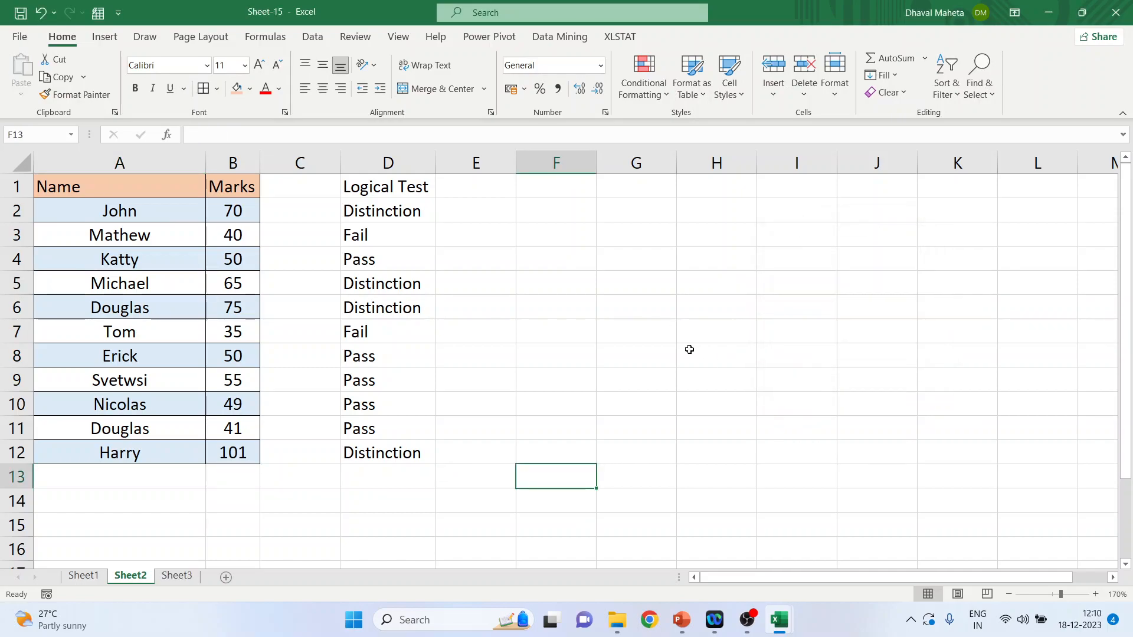
{"action": "left_click", "coordinate": [244, 453]}
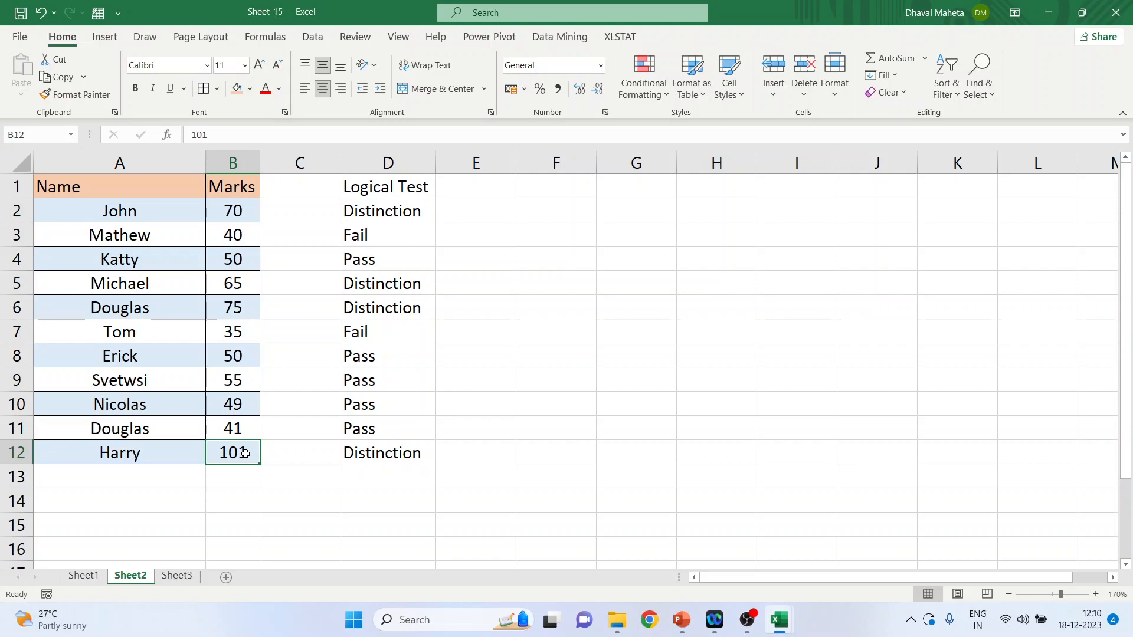
{"action": "left_click", "coordinate": [378, 454]}
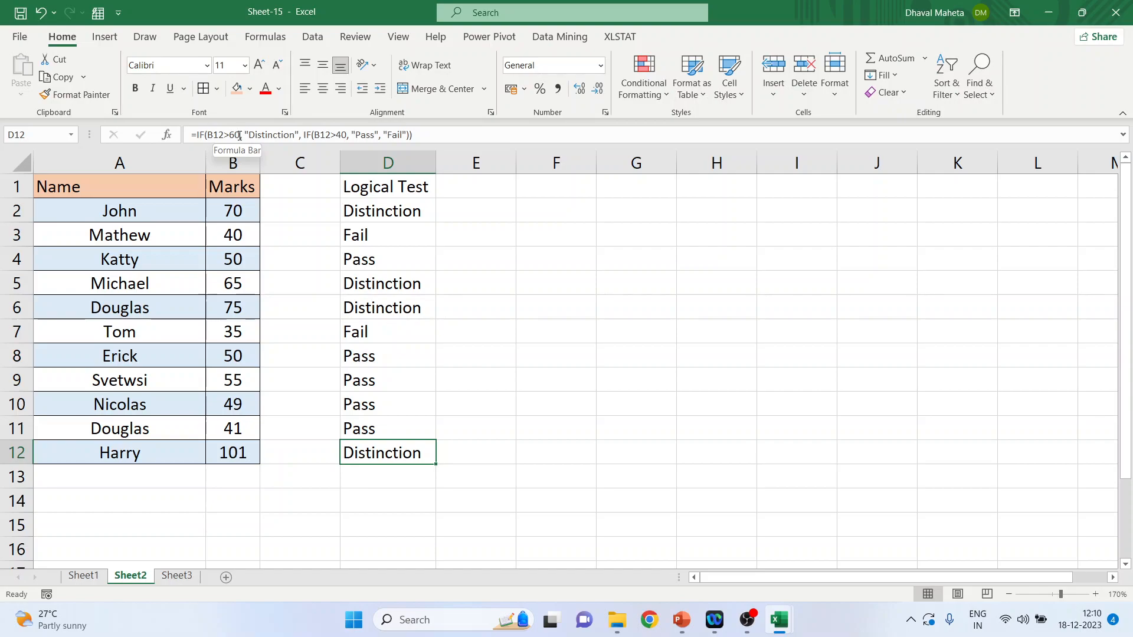
Step: Enter the header "Logical Test" in cell E1
{"action": "left_click", "coordinate": [459, 188]}
{"action": "type", "text": "Logi"}
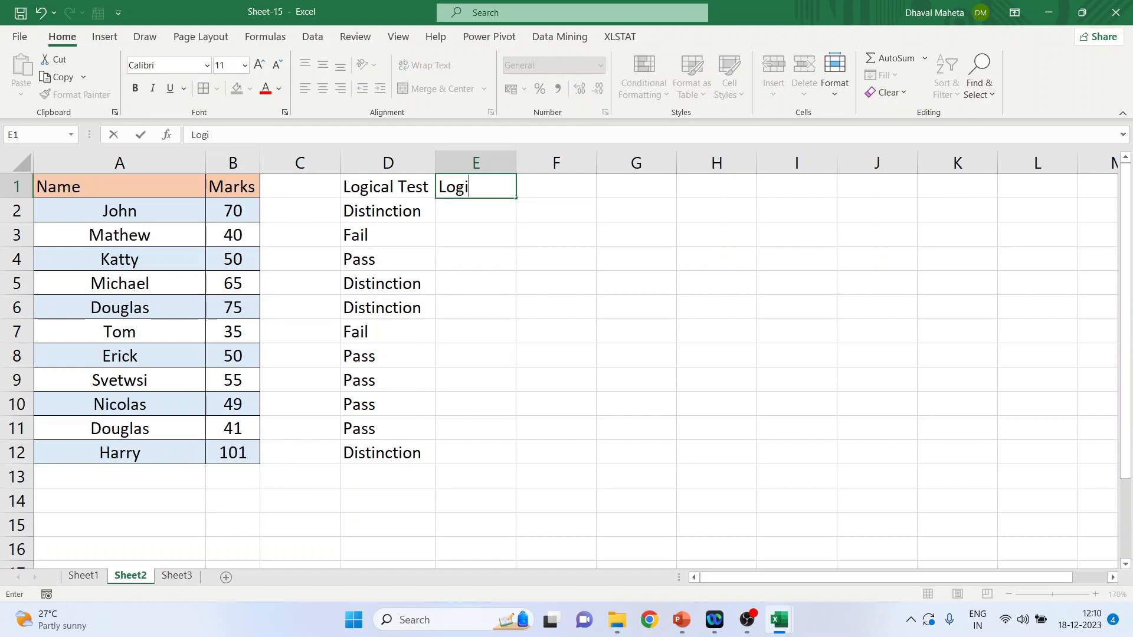
{"action": "type", "text": "cal Test"}
{"action": "key", "text": "Return"}
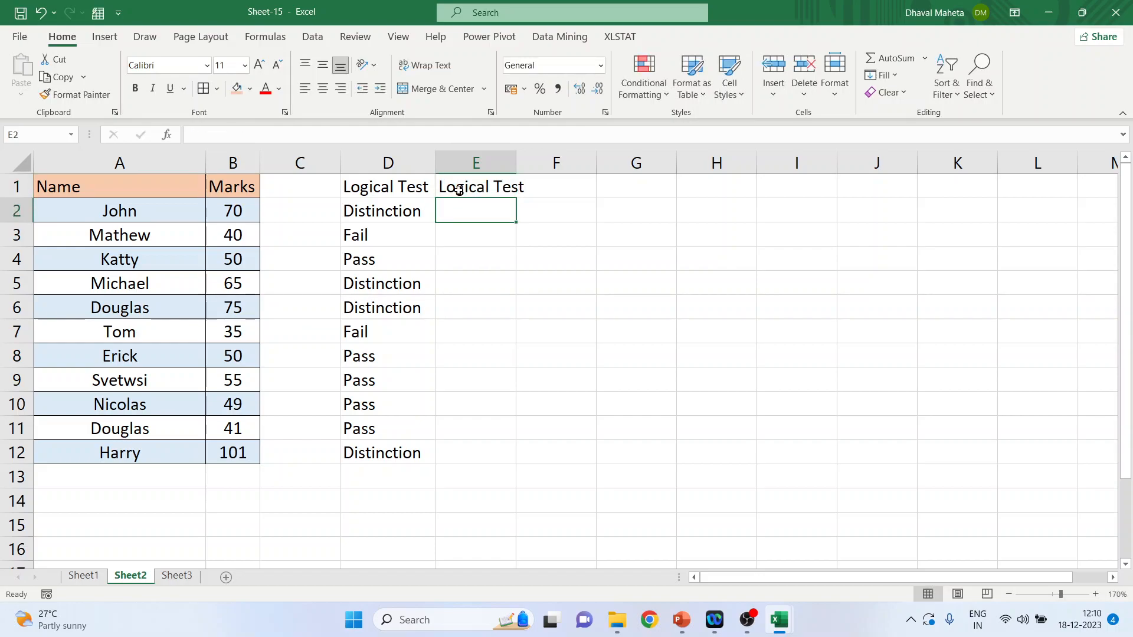
Step: Begin a formula in cell E2 with =if(and after checking the formula in D2, and close the formula error dialog
{"action": "left_click", "coordinate": [413, 212]}
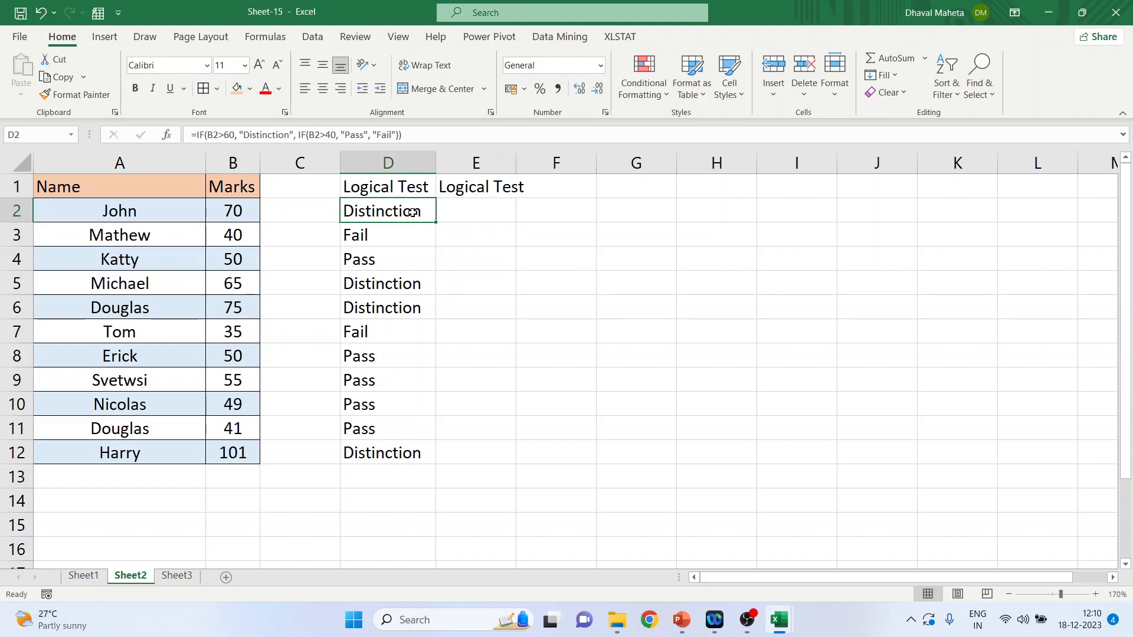
{"action": "left_click", "coordinate": [466, 209]}
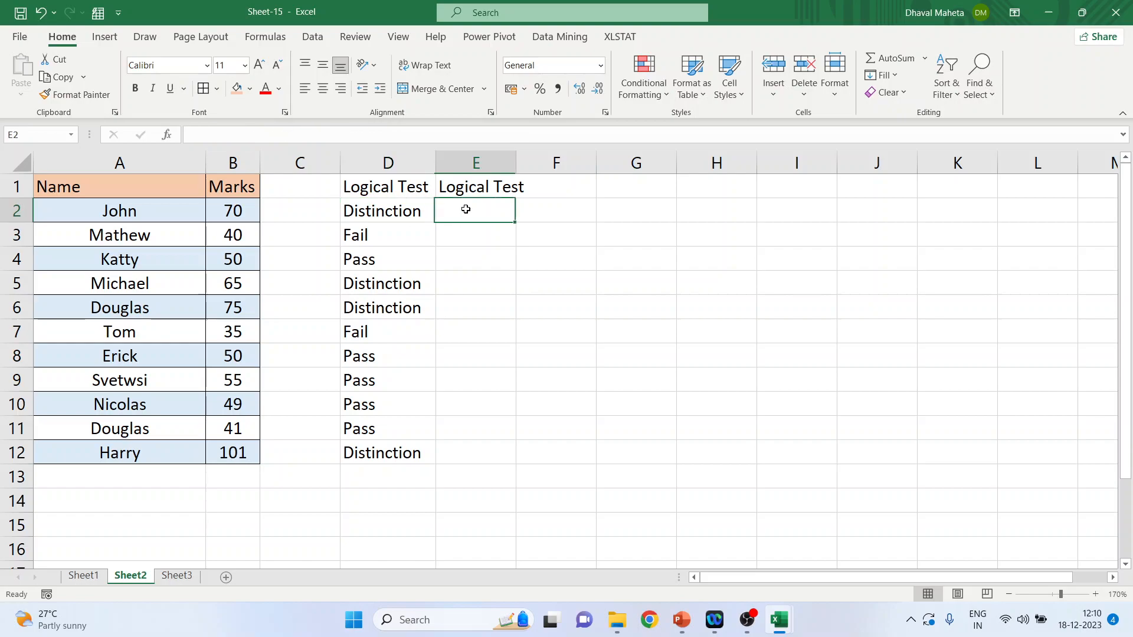
{"action": "type", "text": "="}
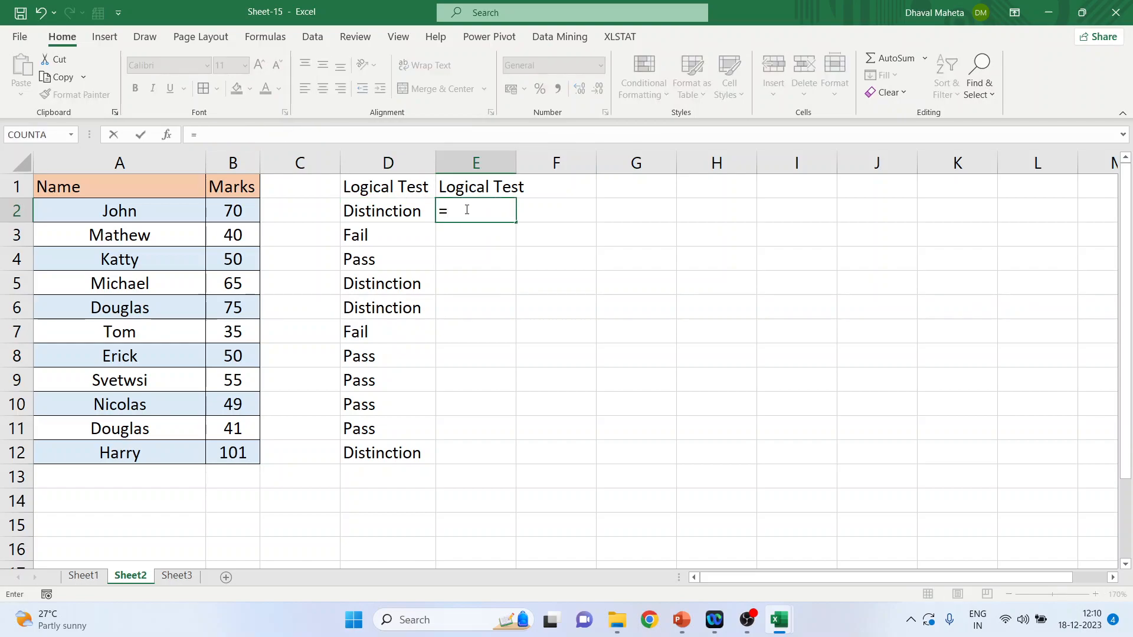
{"action": "type", "text": "if"}
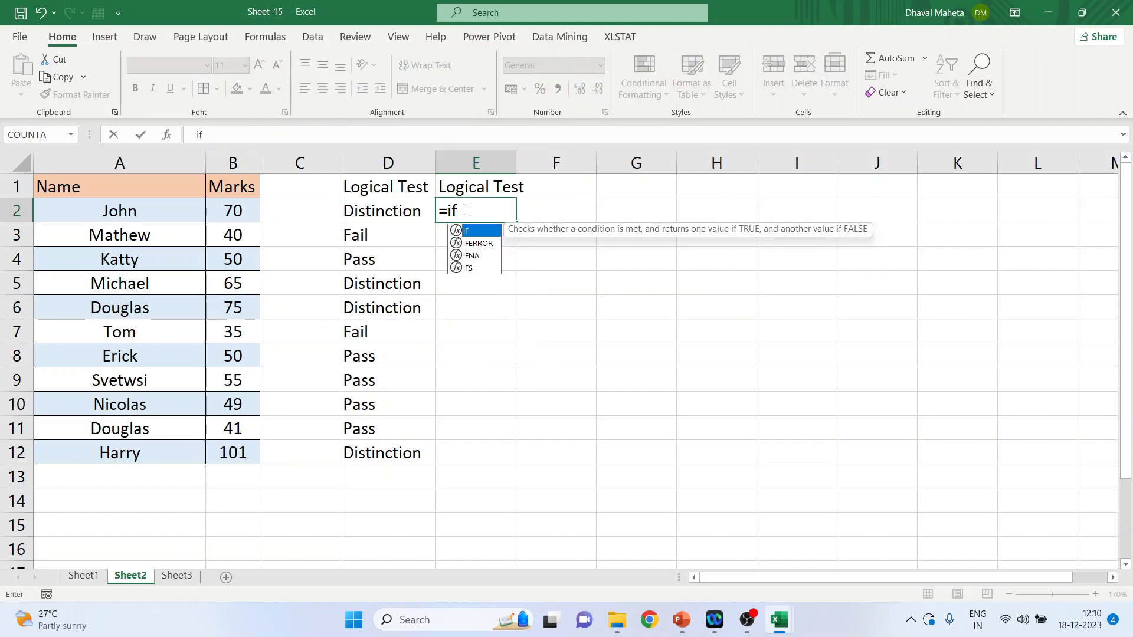
{"action": "type", "text": "("}
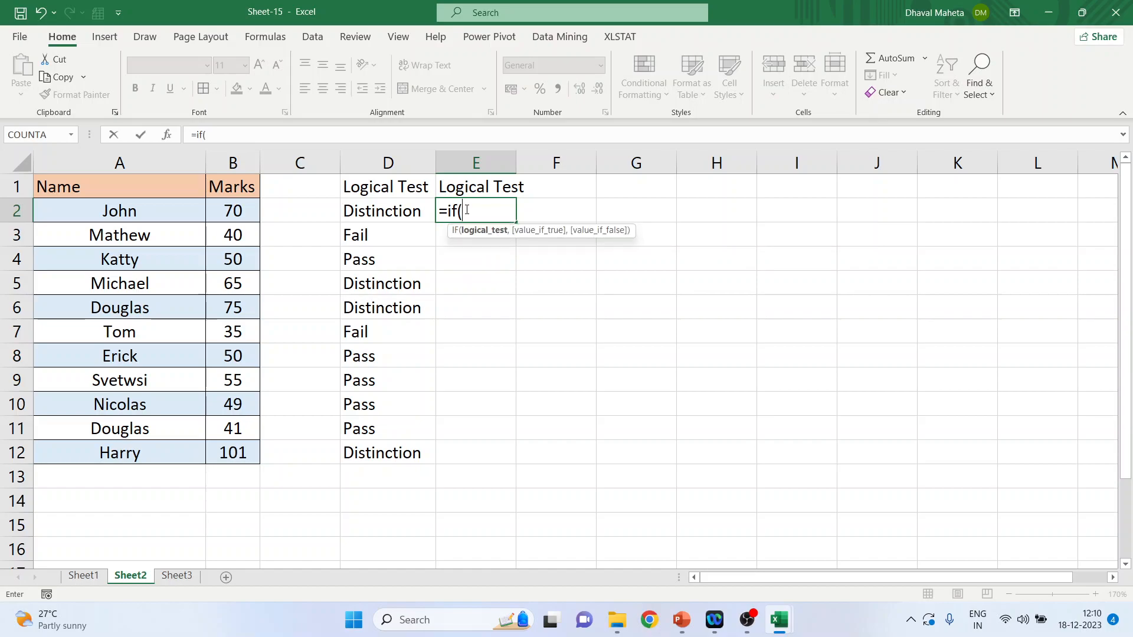
{"action": "type", "text": "and"}
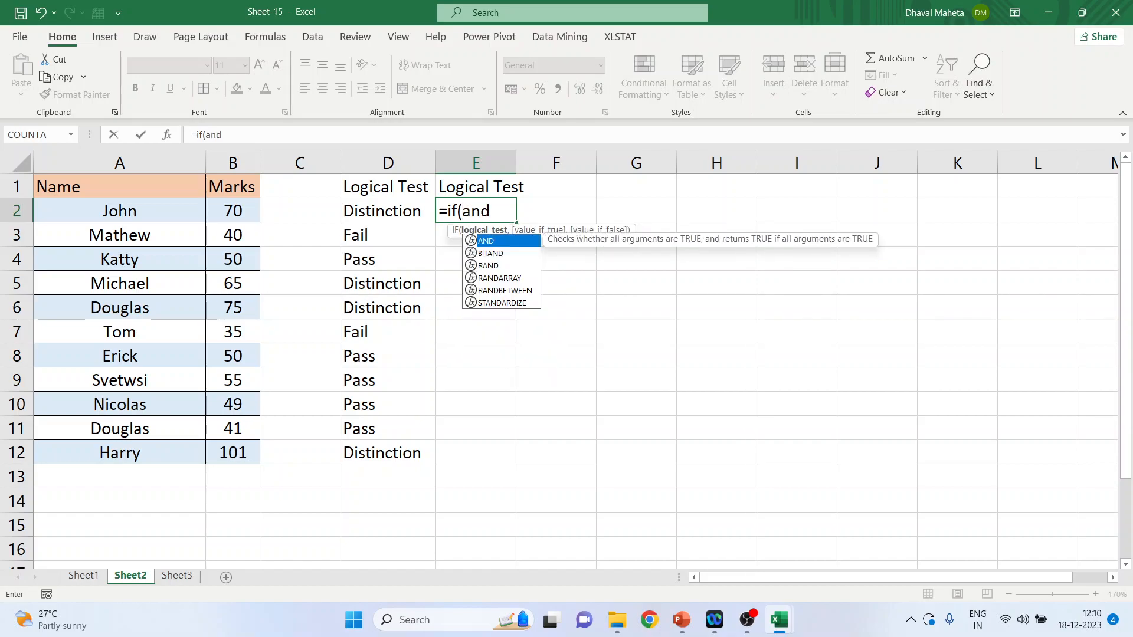
{"action": "key", "text": "Return"}
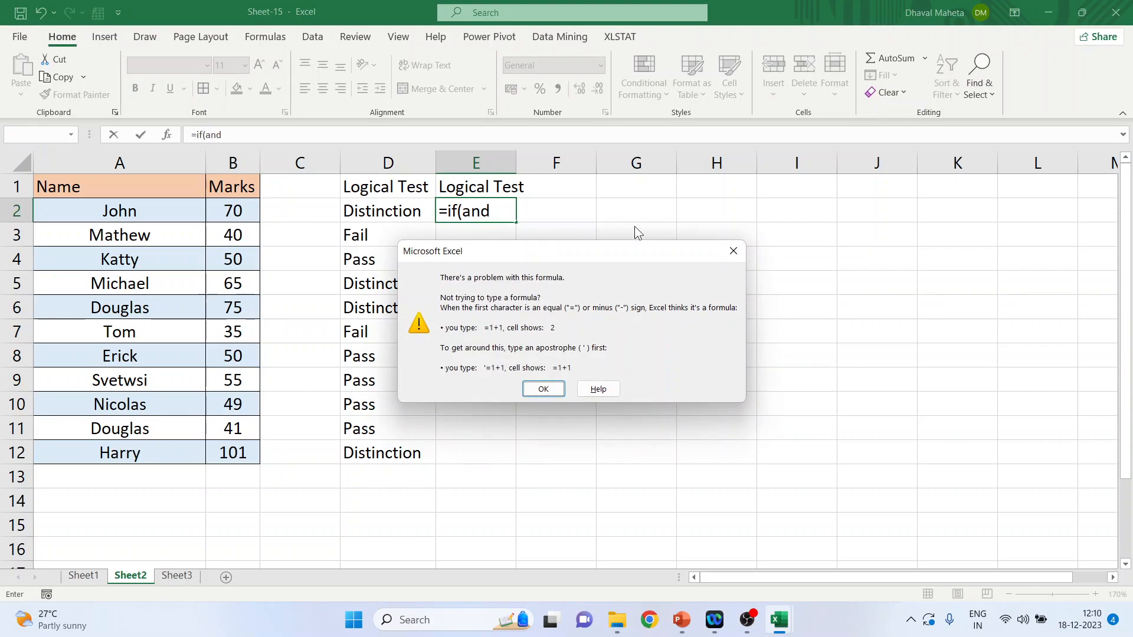
{"action": "left_click", "coordinate": [737, 249]}
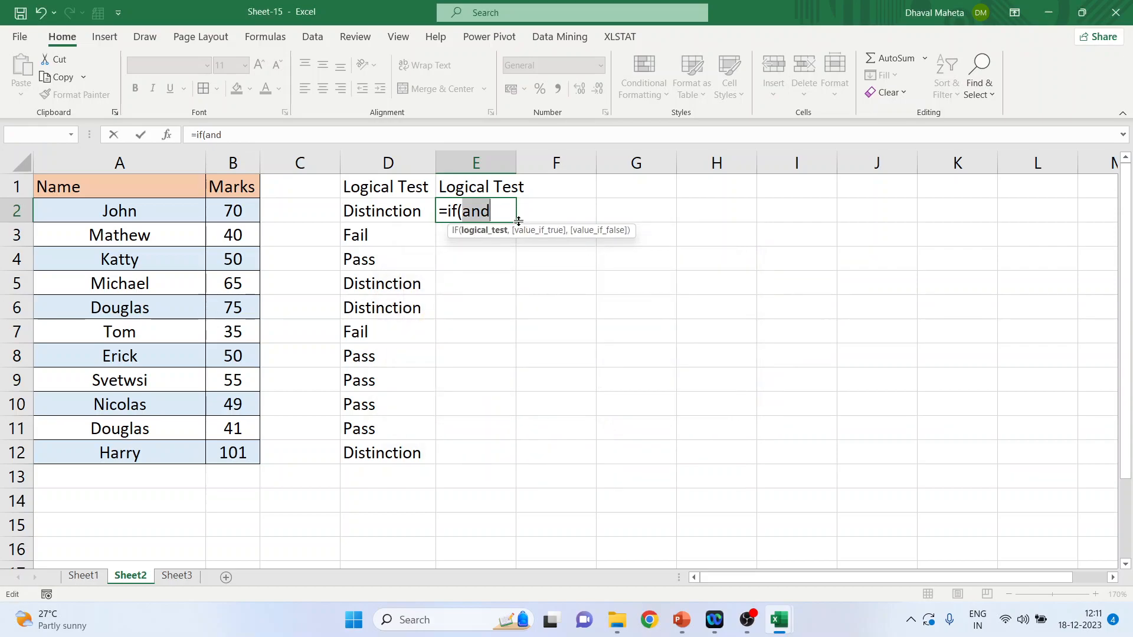
Step: Continue the IF formula in E2 with the condition AND(B2>=0,B2<40) and the true value "Fail"
{"action": "type", "text": "AND"}
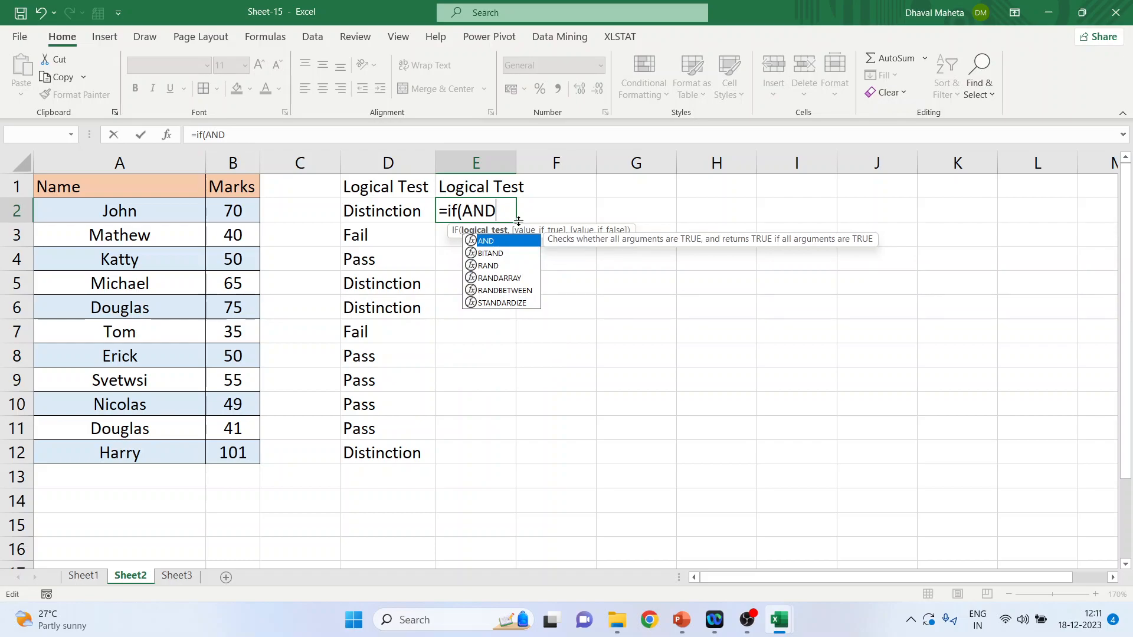
{"action": "type", "text": "(B2"}
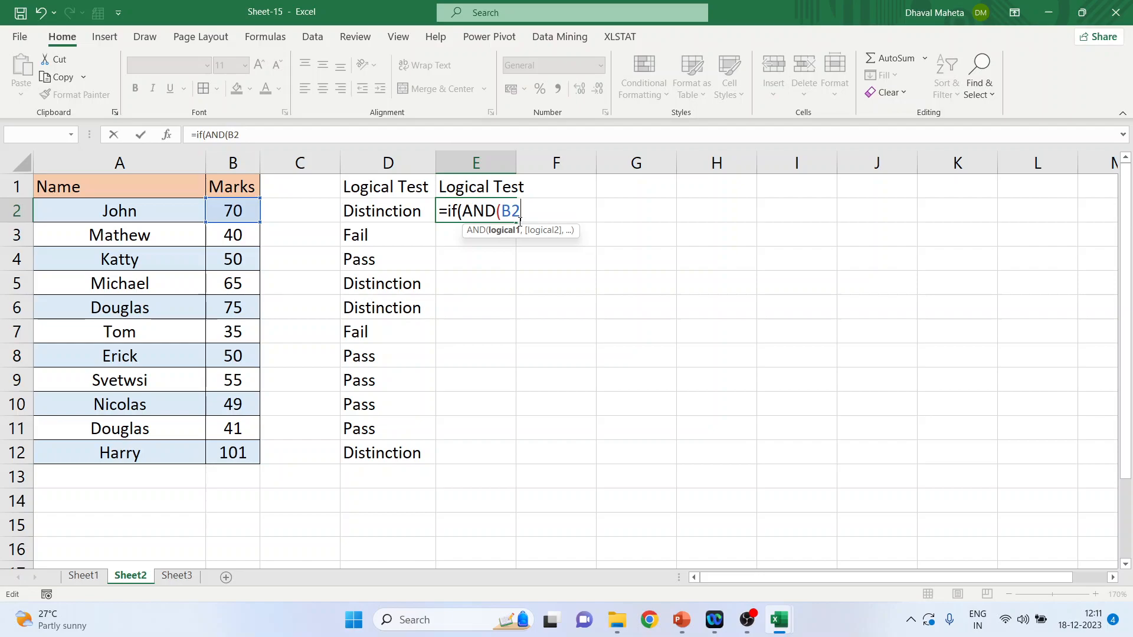
{"action": "type", "text": ">=0,"}
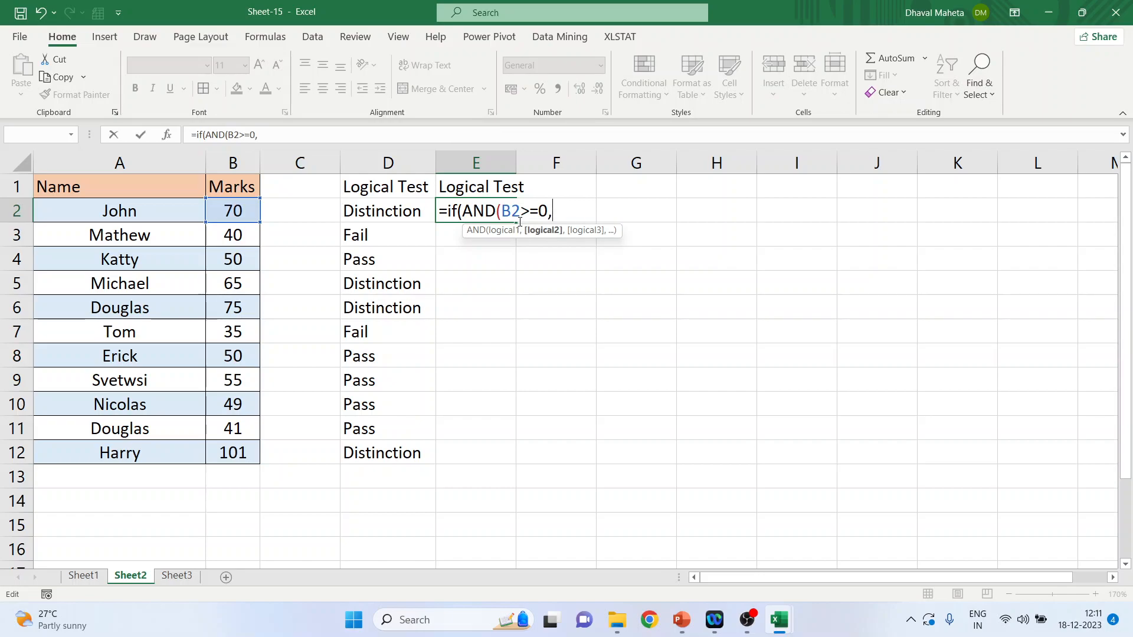
{"action": "type", "text": "B"}
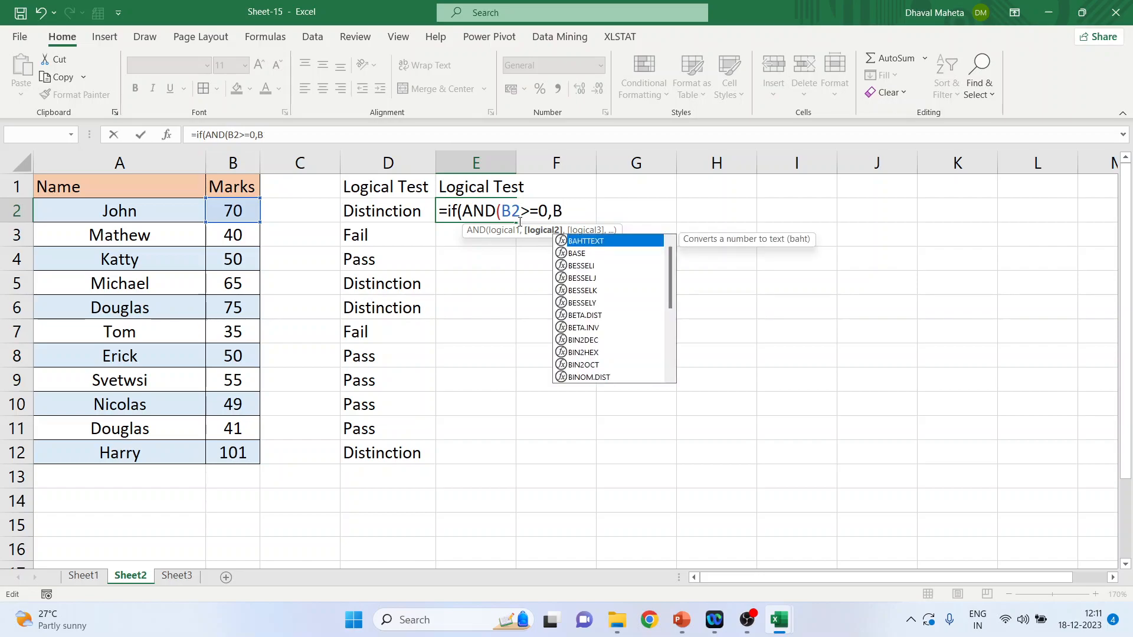
{"action": "type", "text": "2<"}
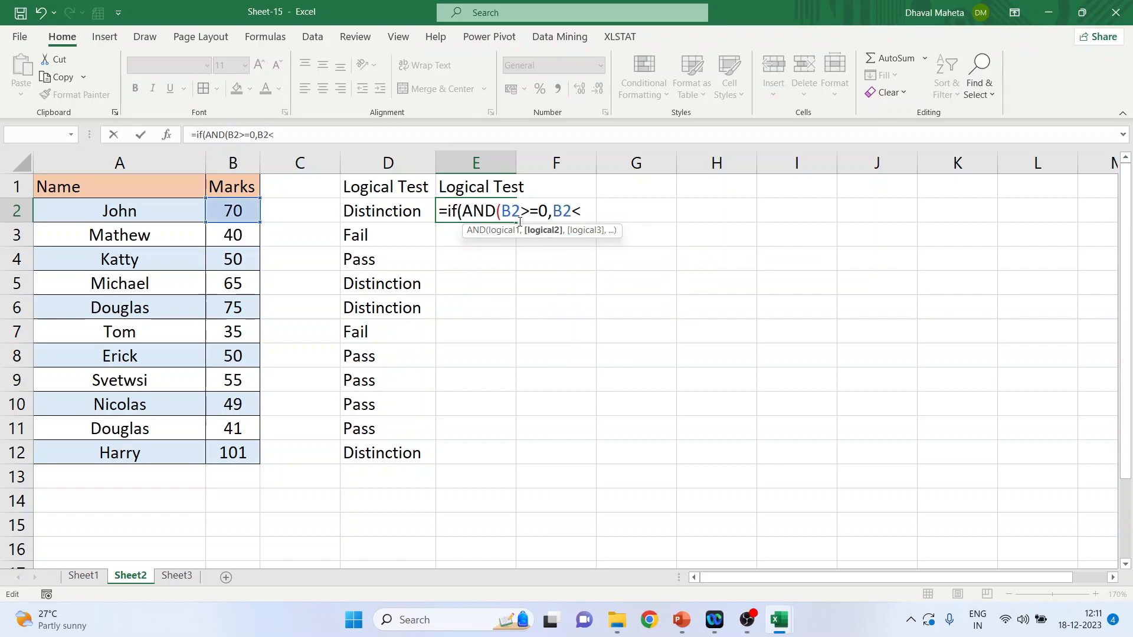
{"action": "type", "text": "40)"}
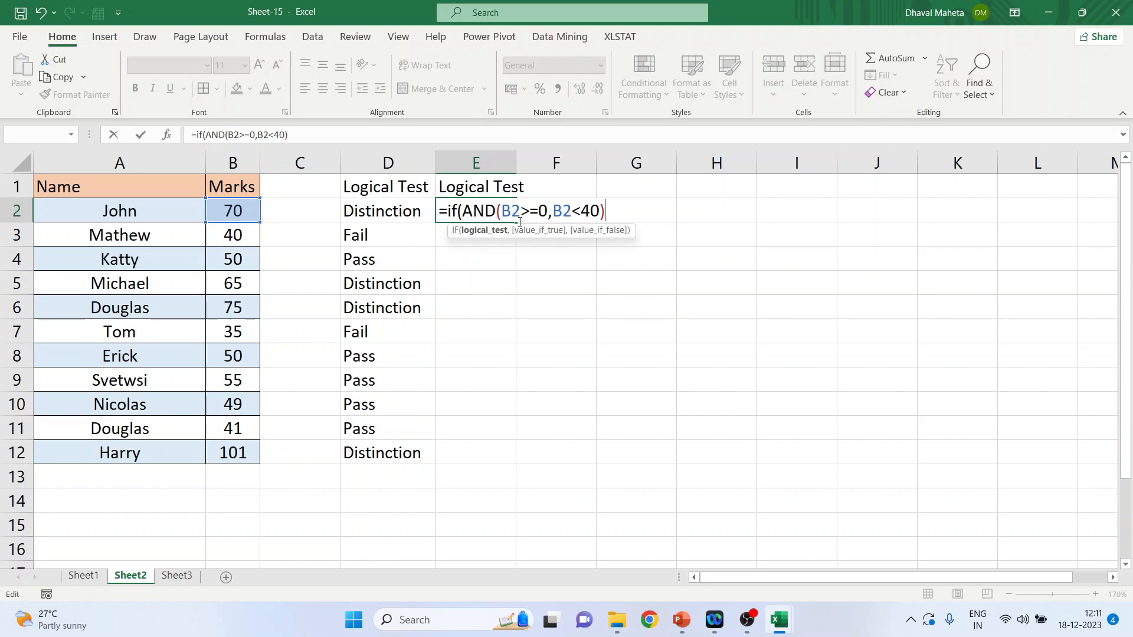
{"action": "type", "text": ", "}
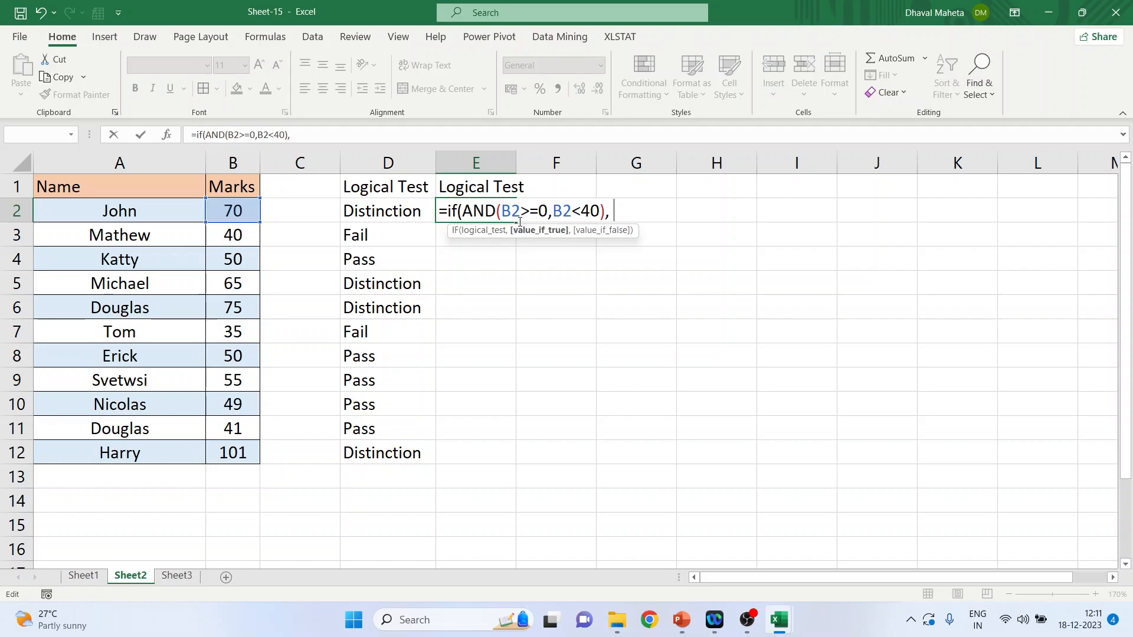
{"action": "type", "text": "\"Fail\", If"}
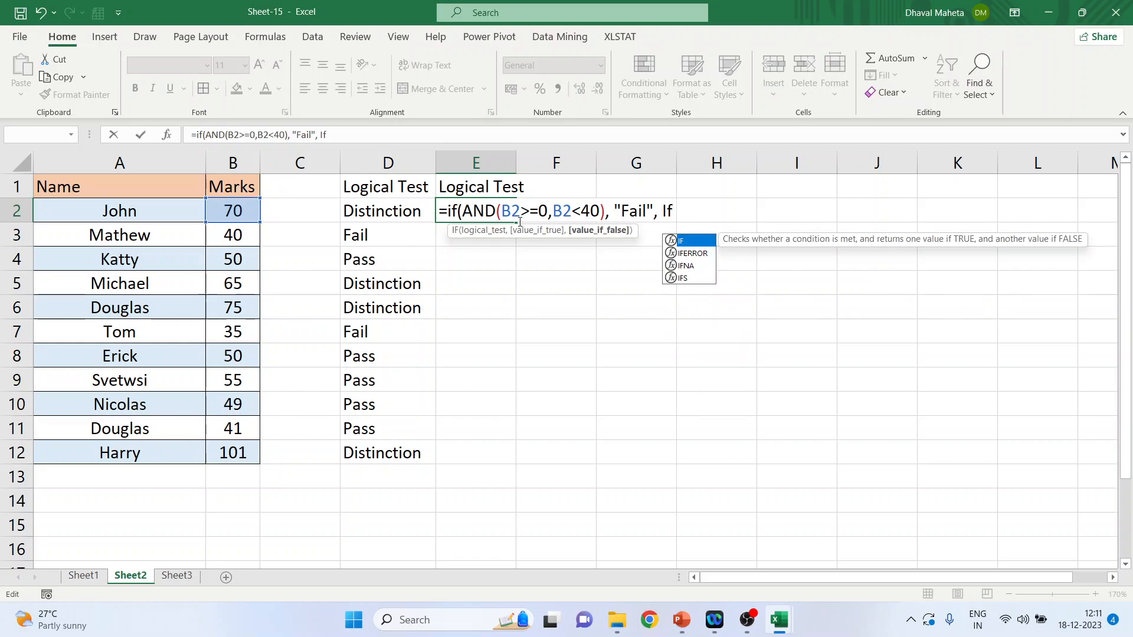
{"action": "type", "text": "("}
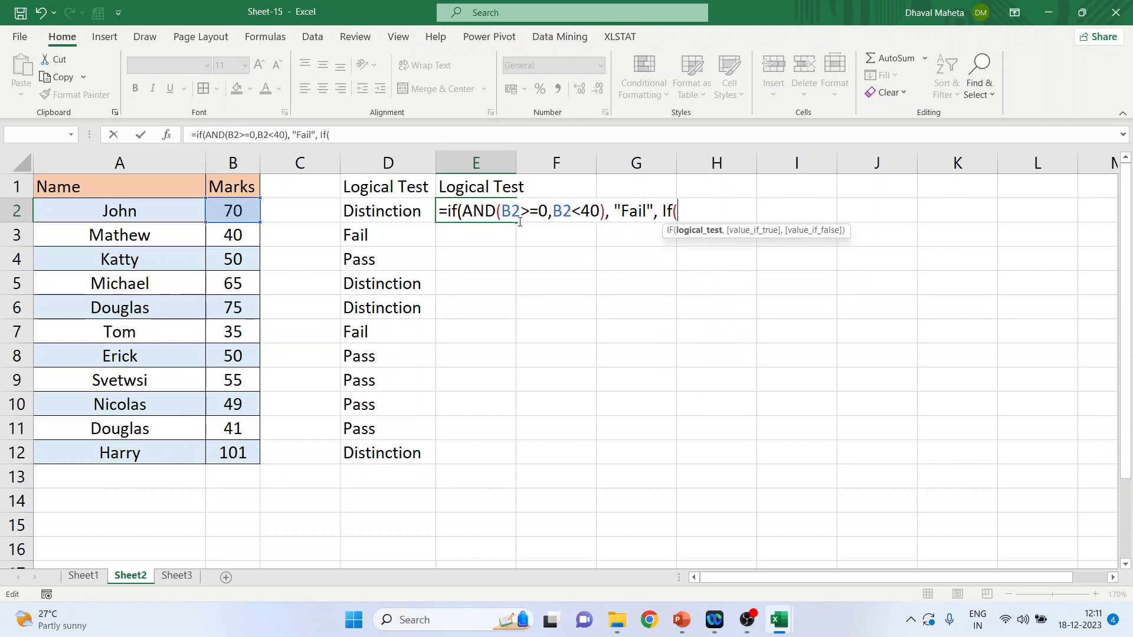
{"action": "type", "text": "AND"}
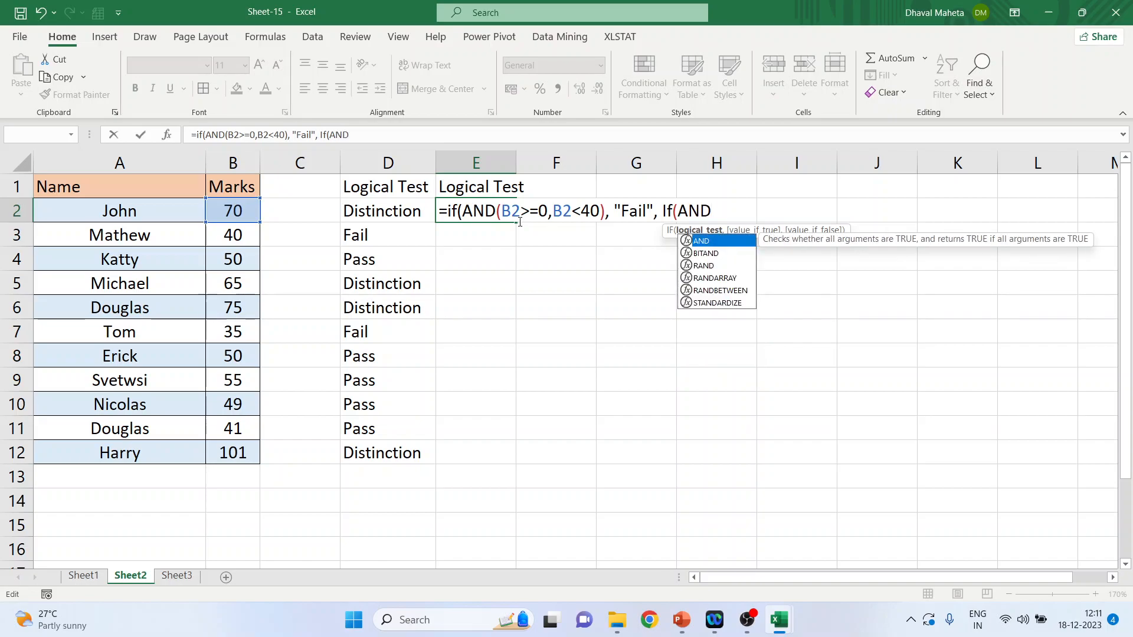
{"action": "type", "text": "(B2"}
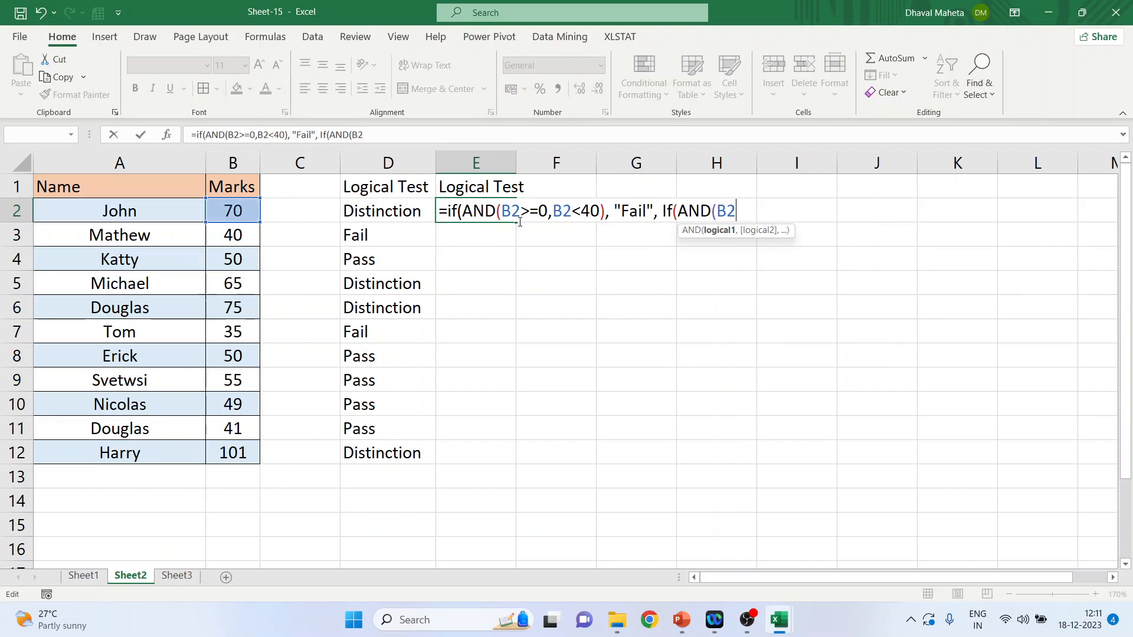
Step: Nest a second IF in the E2 formula with the condition AND(B2>=40, B2<60) and the true value "Pass"
{"action": "type", "text": ">=40, B2<"}
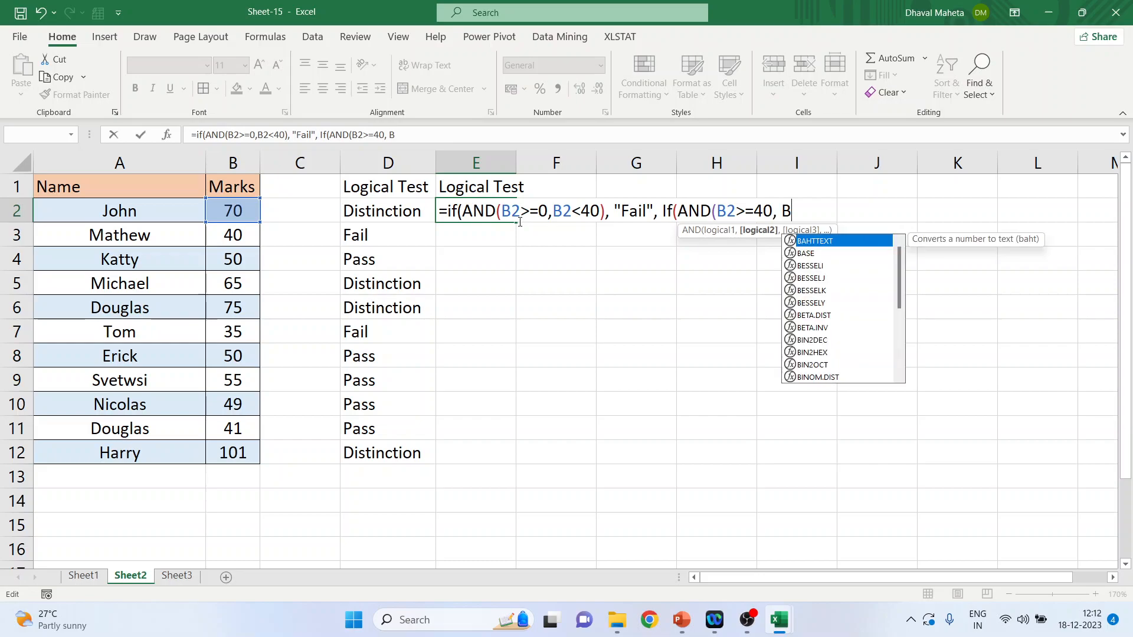
{"action": "type", "text": "6"}
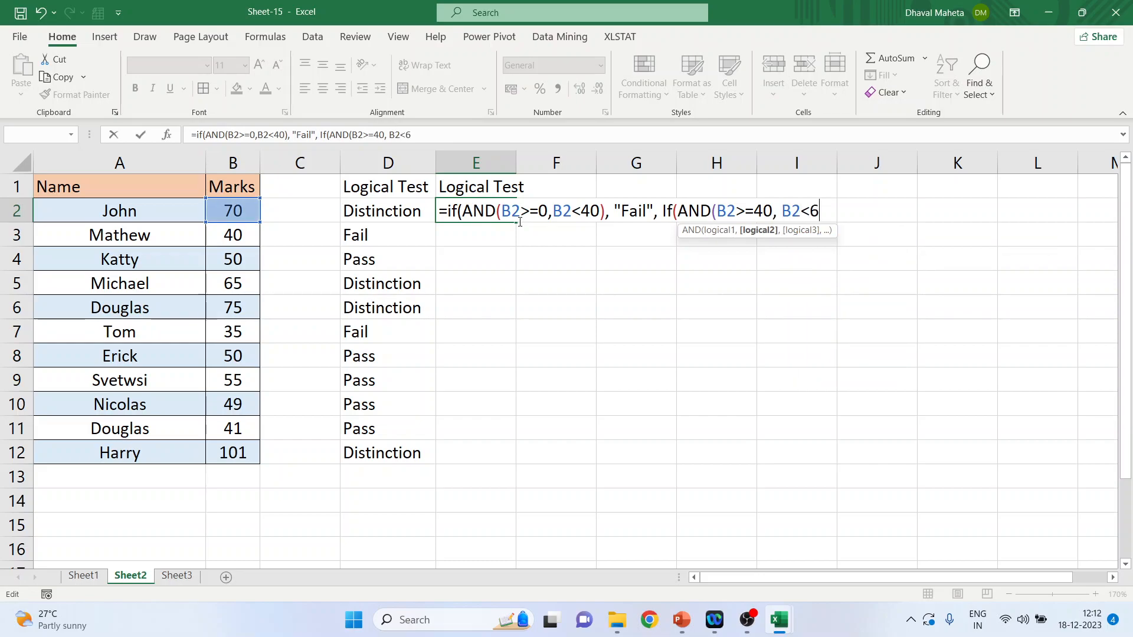
{"action": "type", "text": "0),"}
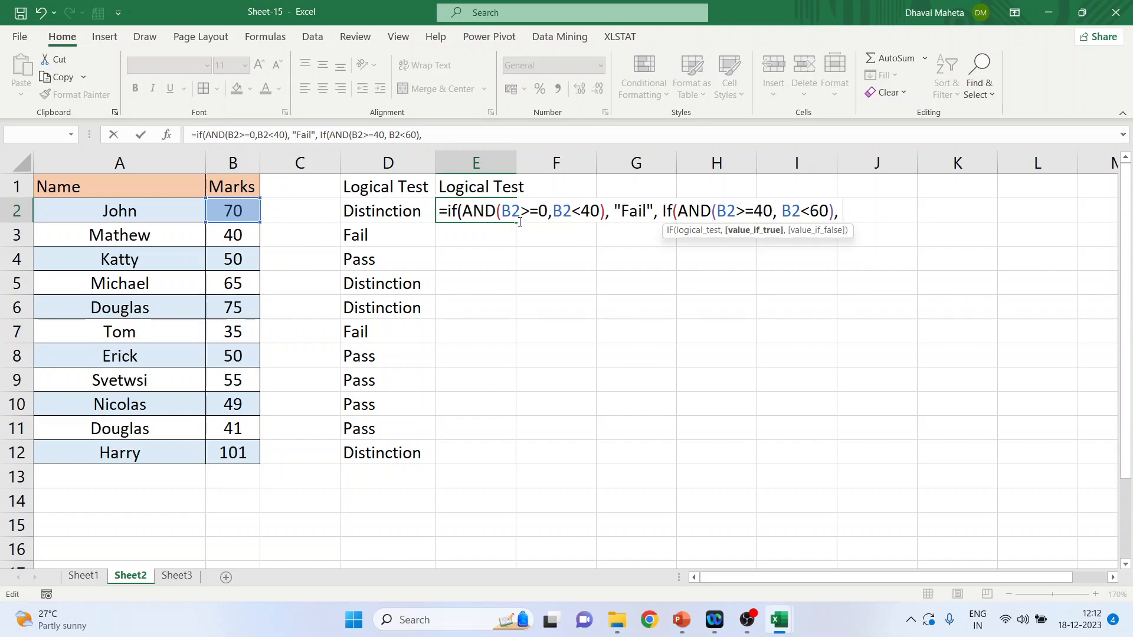
{"action": "type", "text": "\"Pass\","}
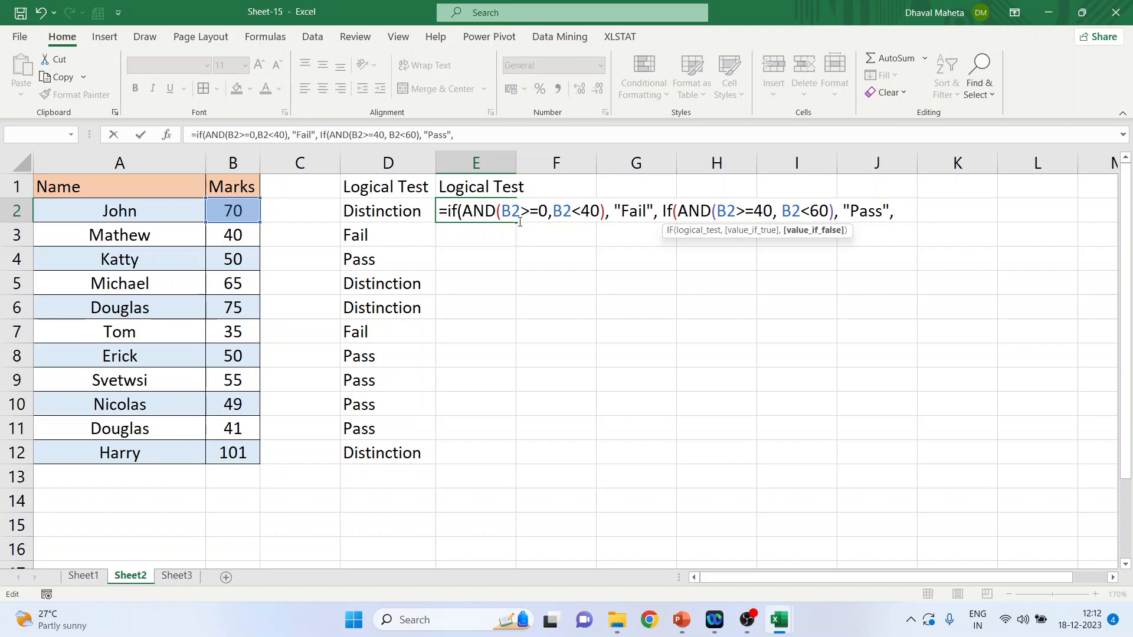
{"action": "type", "text": " If"}
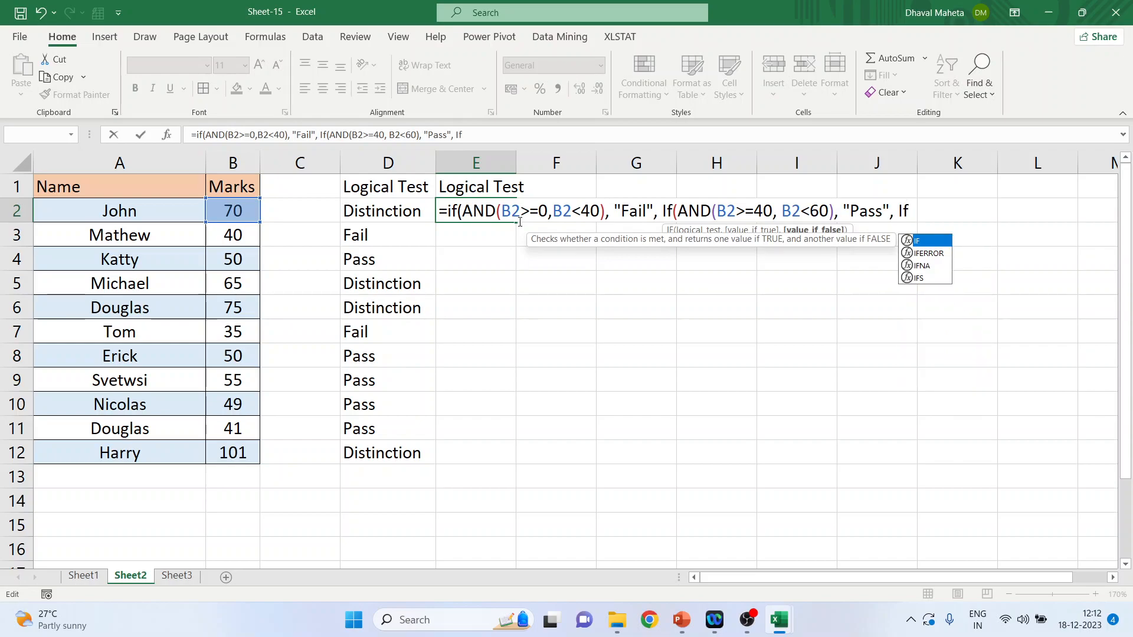
{"action": "type", "text": "(AND"}
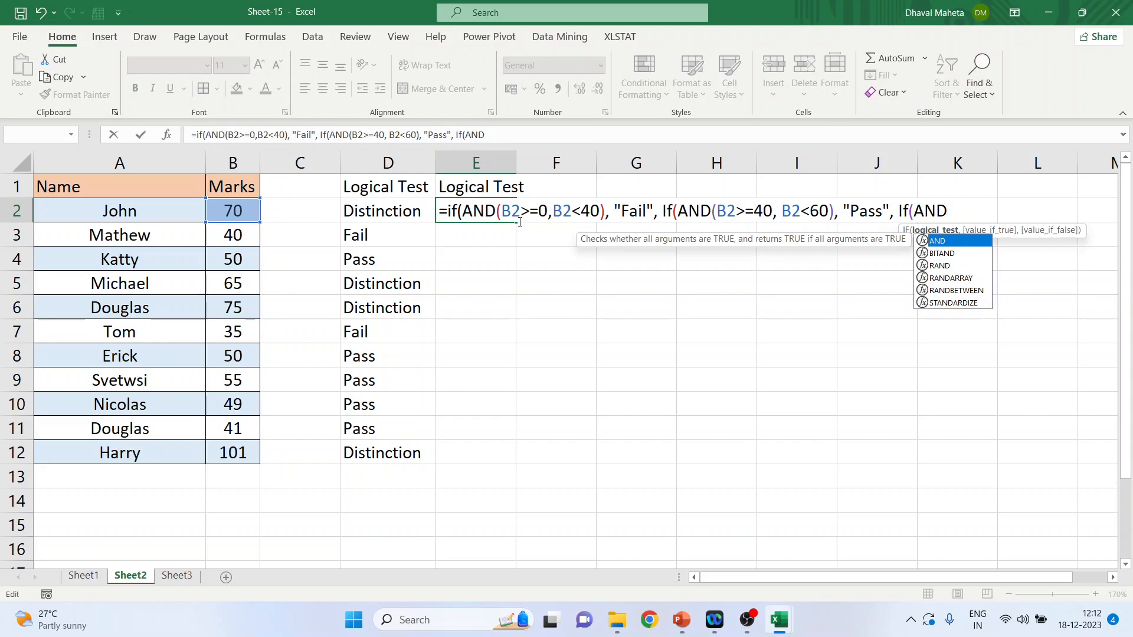
{"action": "type", "text": "("}
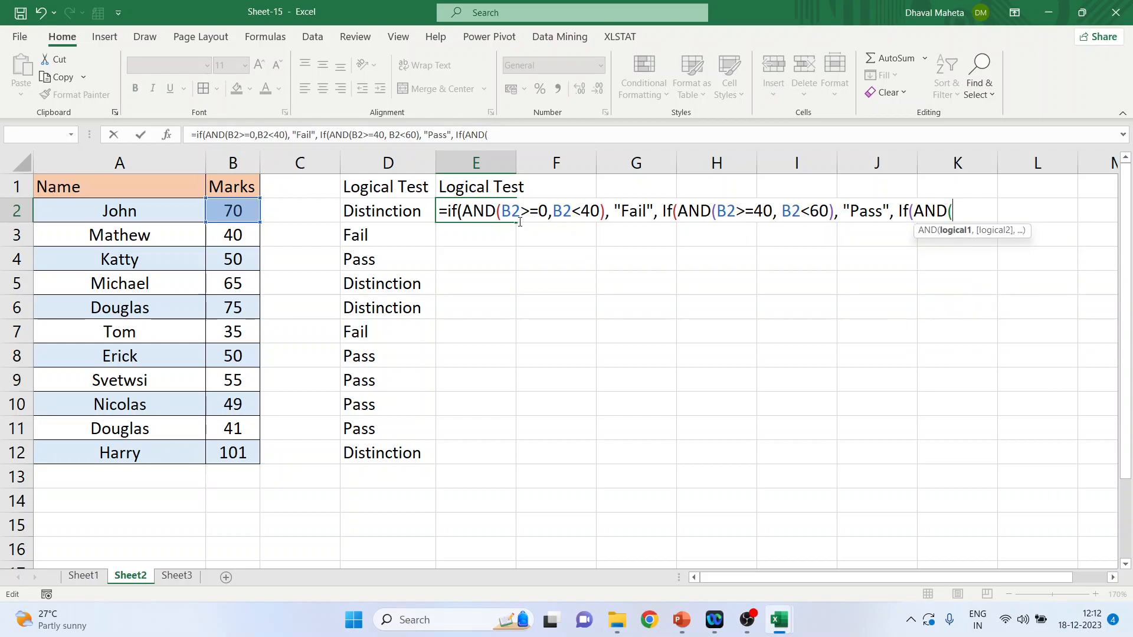
{"action": "type", "text": "B2>=60"}
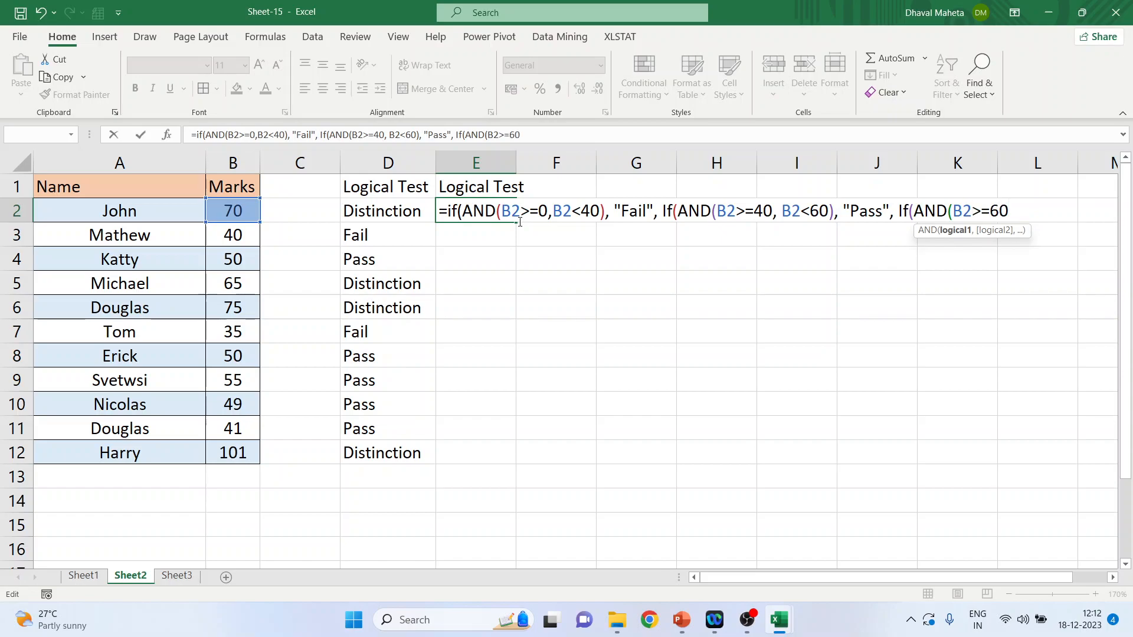
{"action": "type", "text": ", "}
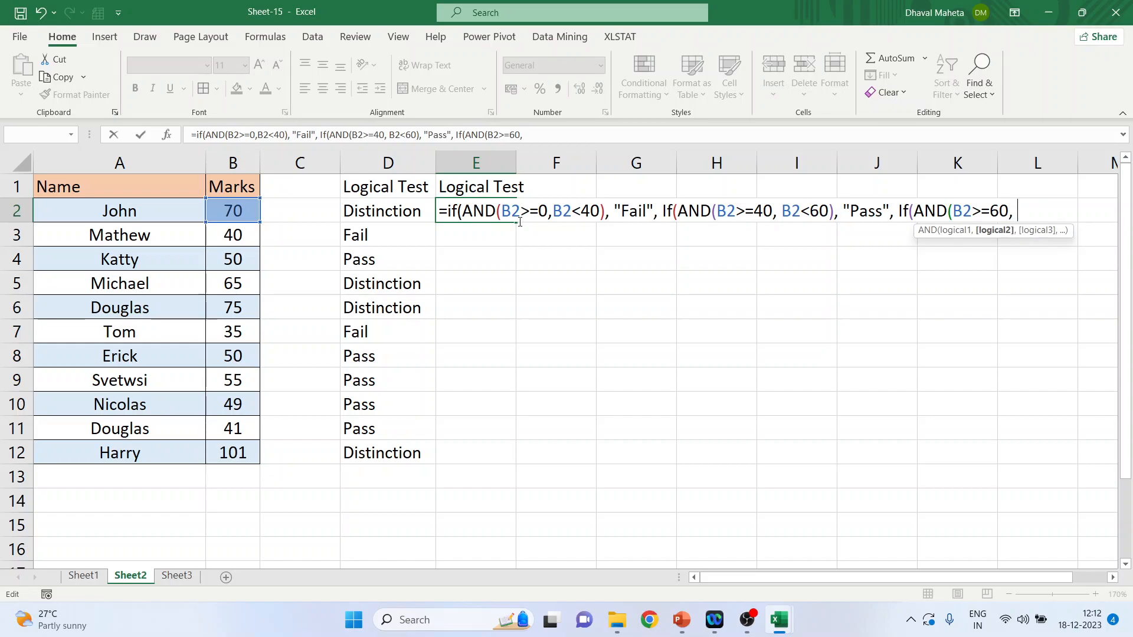
{"action": "type", "text": "B2<=100"}
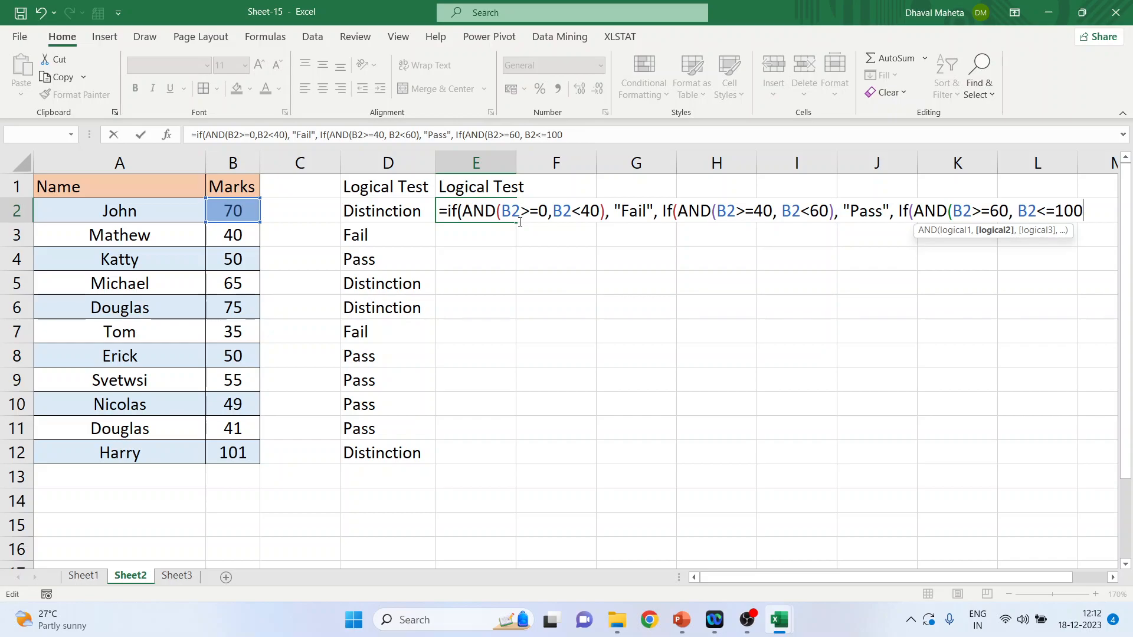
{"action": "type", "text": "),"}
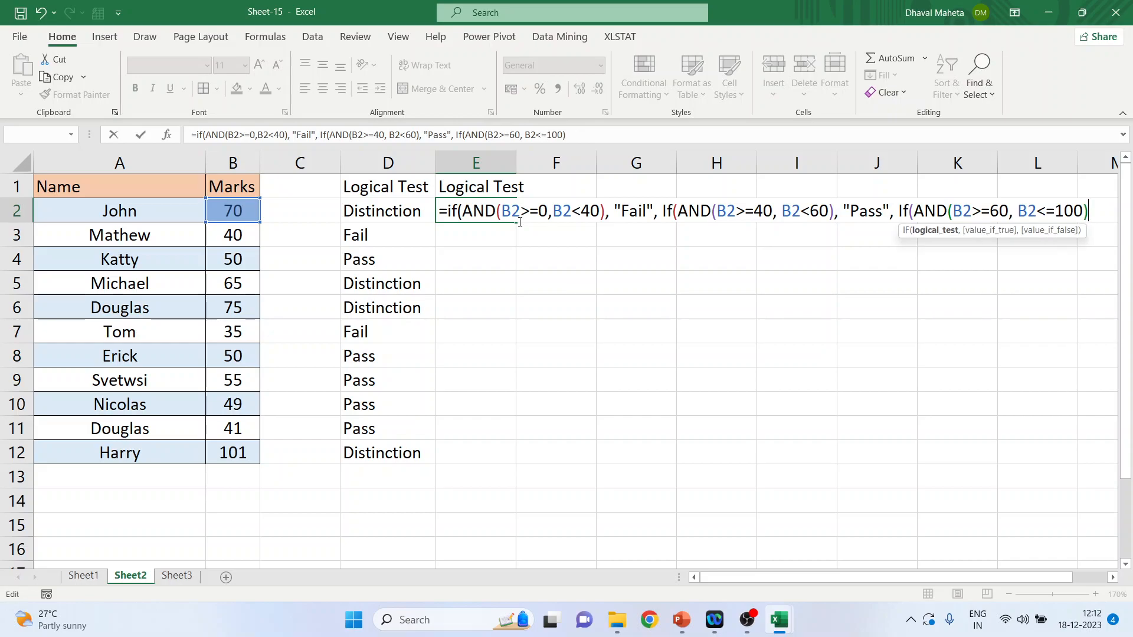
{"action": "type", "text": "\"D"}
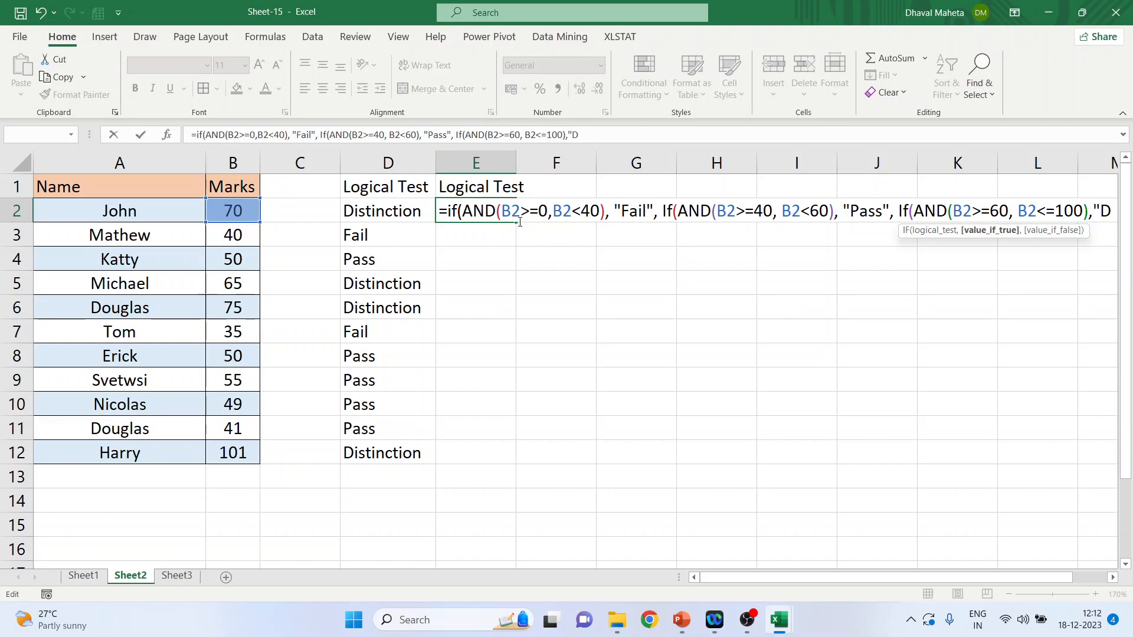
{"action": "type", "text": "istincto"}
Step: Give the third IF in the E2 formula the true value "Distinction"
{"action": "key", "text": "BackSpace"}
{"action": "type", "text": "ion\", "}
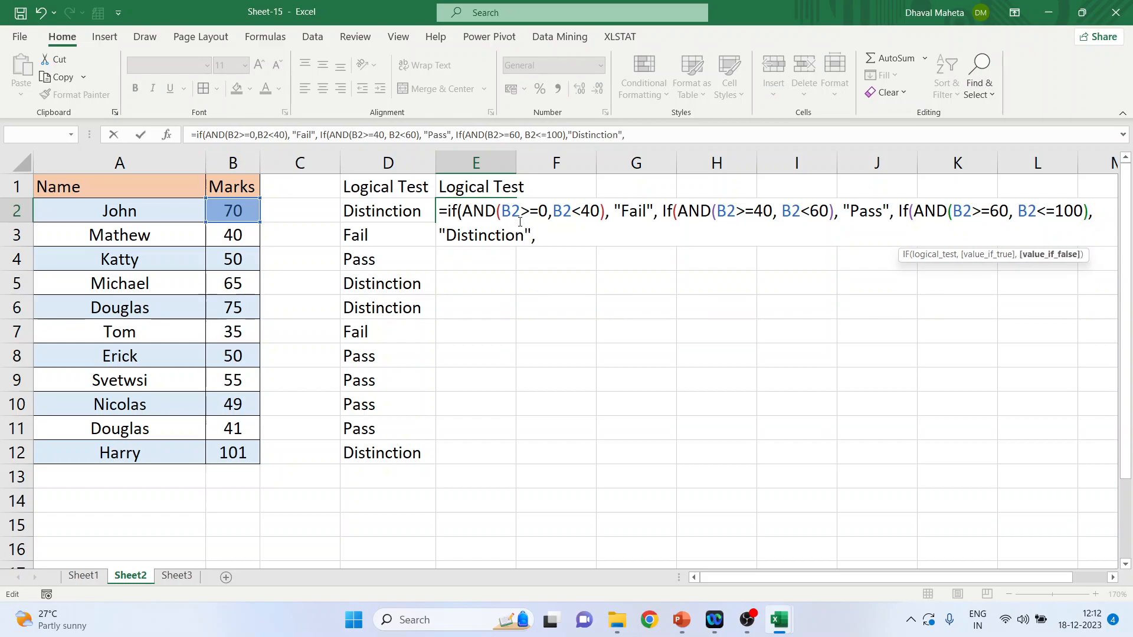
{"action": "type", "text": "\""}
Step: Add the false value "Invalid", close all three IFs, commit the E2 formula and dismiss the Delete dialog without deleting cells
{"action": "type", "text": "Invalid\""}
{"action": "type", "text": "))"}
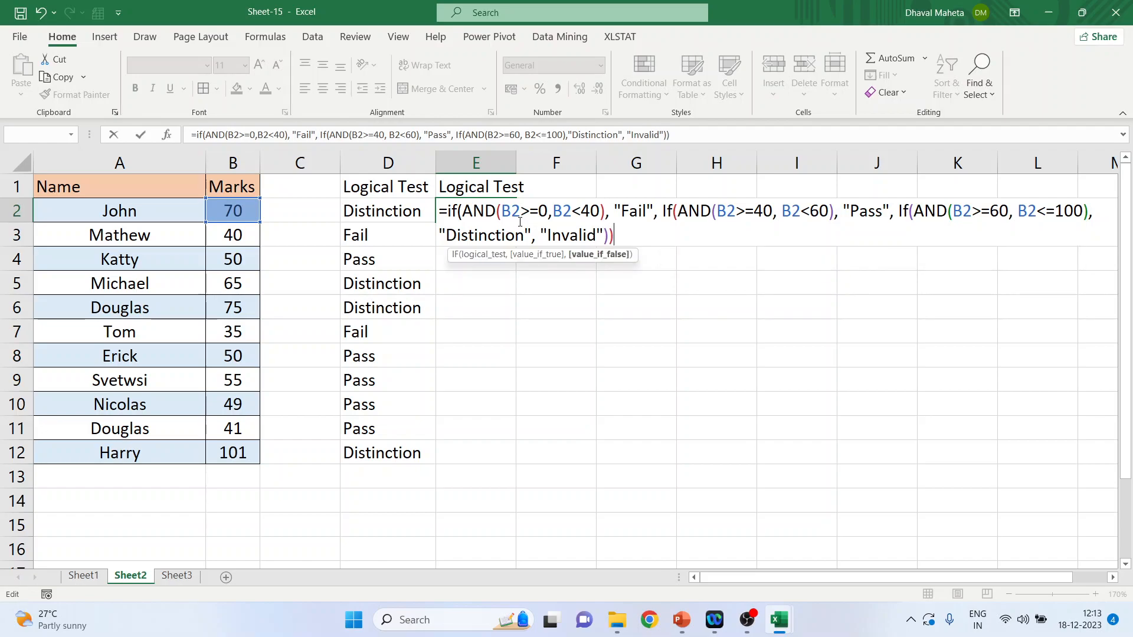
{"action": "type", "text": ")"}
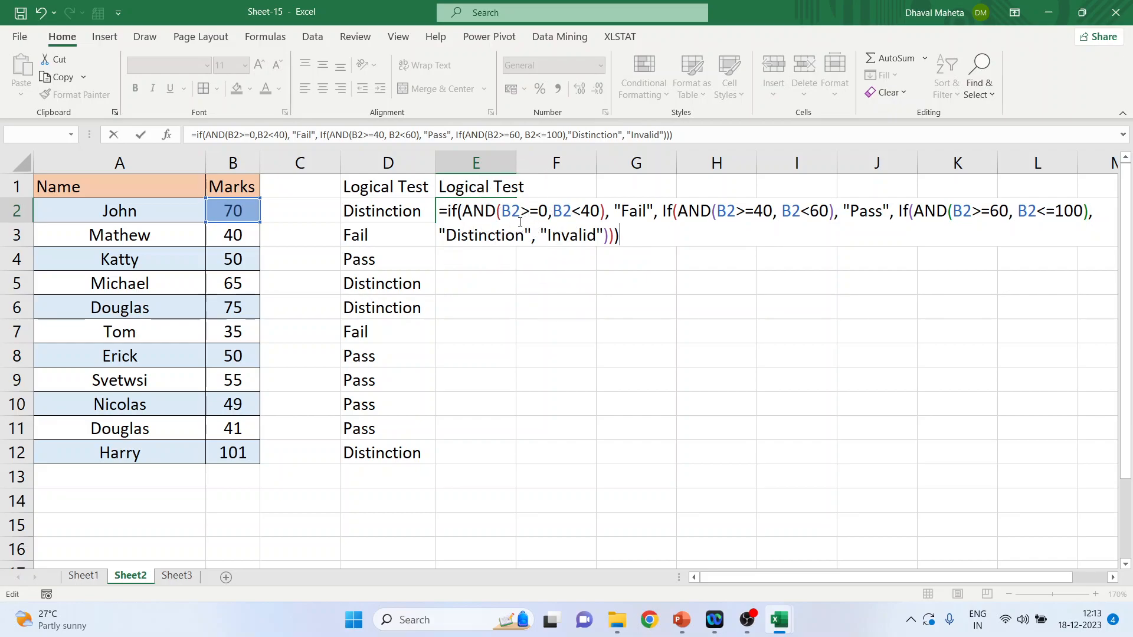
{"action": "key", "text": "ctrl+Return"}
{"action": "key", "text": "ctrl+minus"}
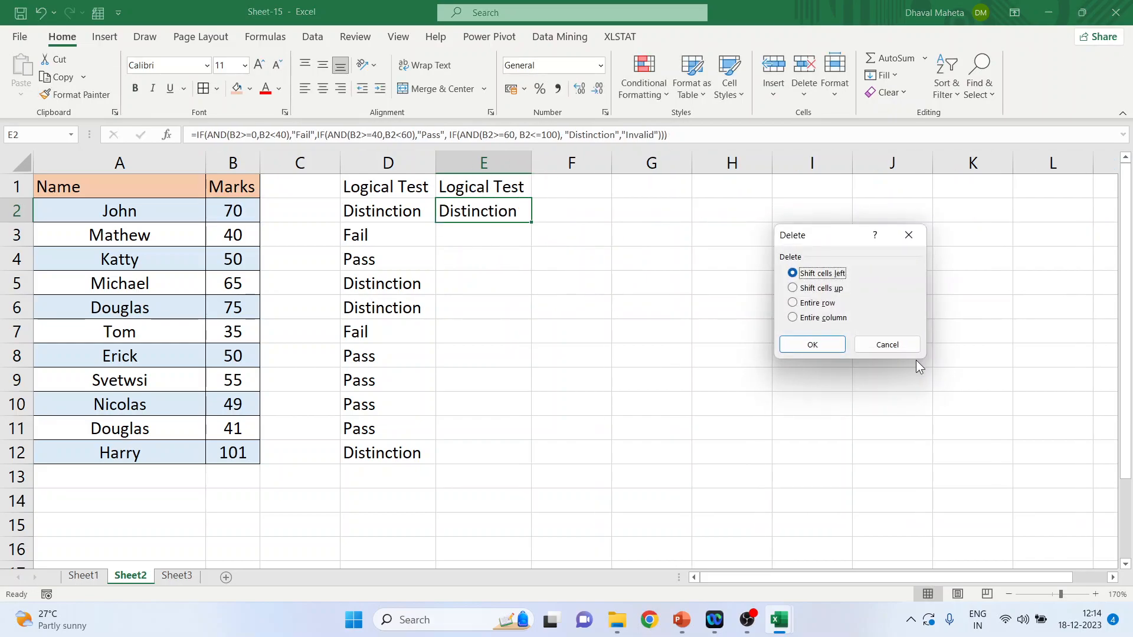
{"action": "left_click", "coordinate": [894, 347]}
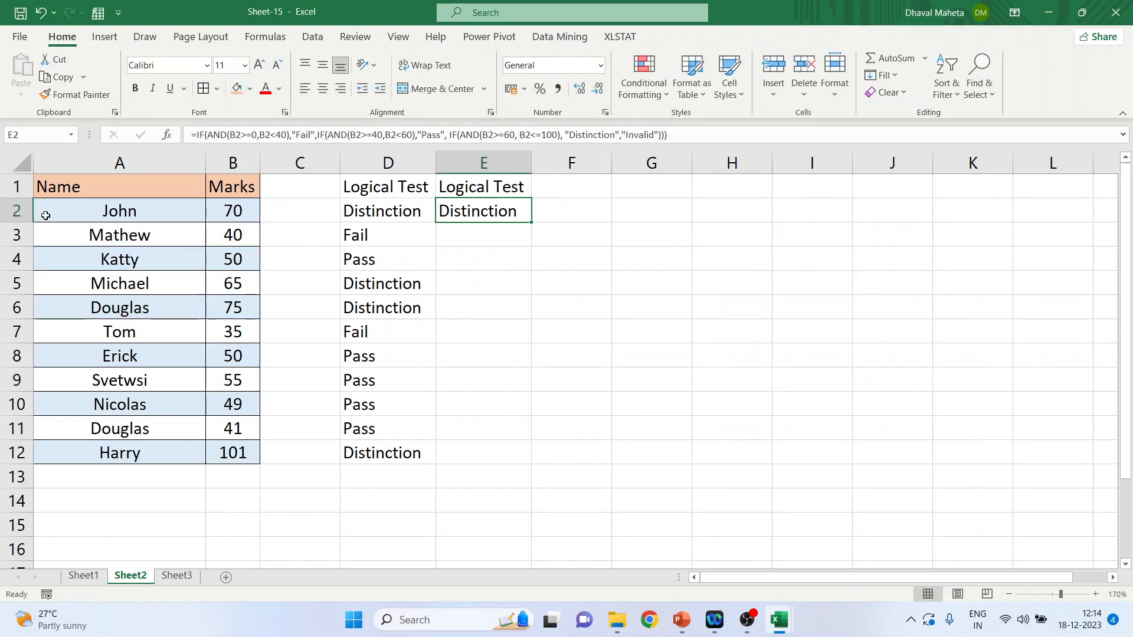
Step: Fill the nested IF and AND formula from E2 down the column through E12
{"action": "left_click", "coordinate": [13, 210]}
{"action": "left_click", "coordinate": [492, 210]}
{"action": "left_click", "coordinate": [242, 453]}
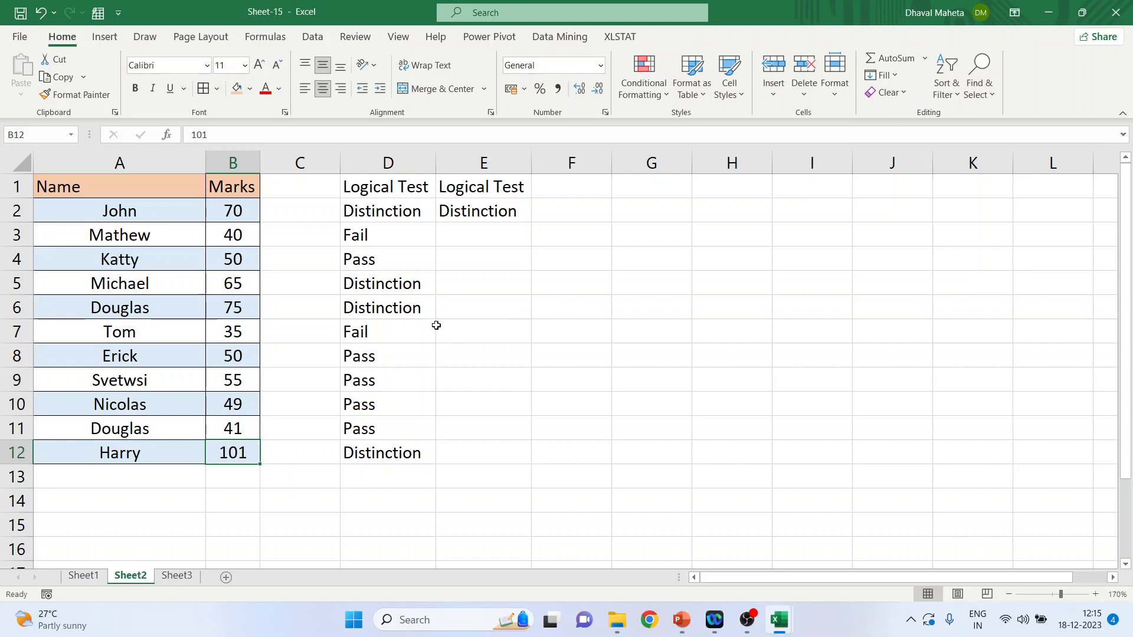
{"action": "left_click", "coordinate": [488, 214]}
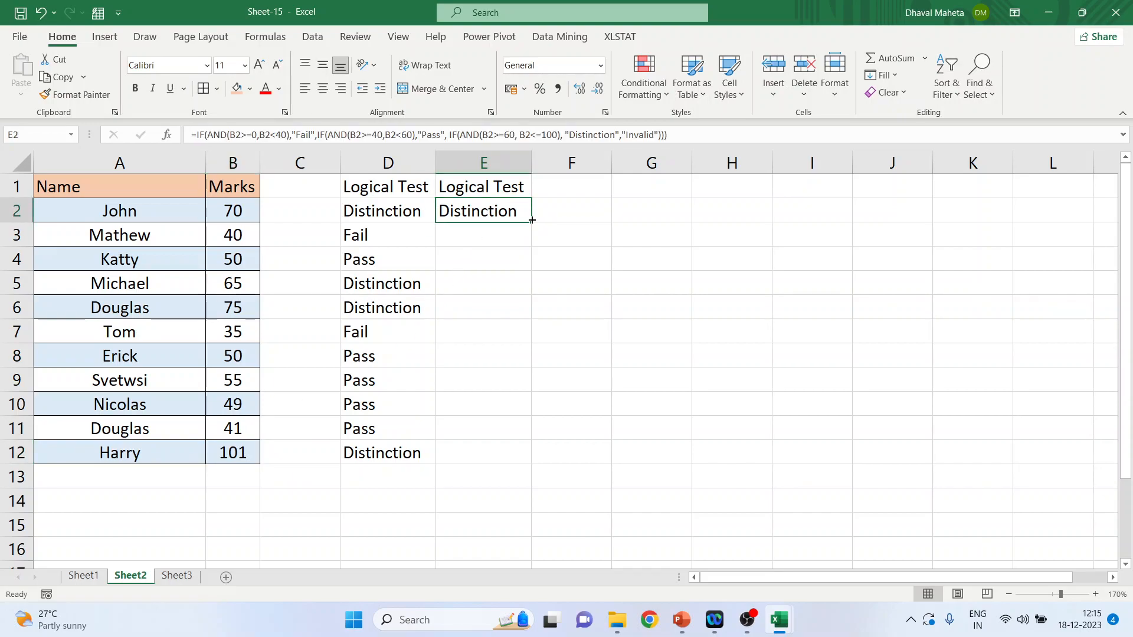
{"action": "double_click", "coordinate": [532, 220]}
Step: Check the formula result in E12 against the mark in B12
{"action": "left_click", "coordinate": [470, 457]}
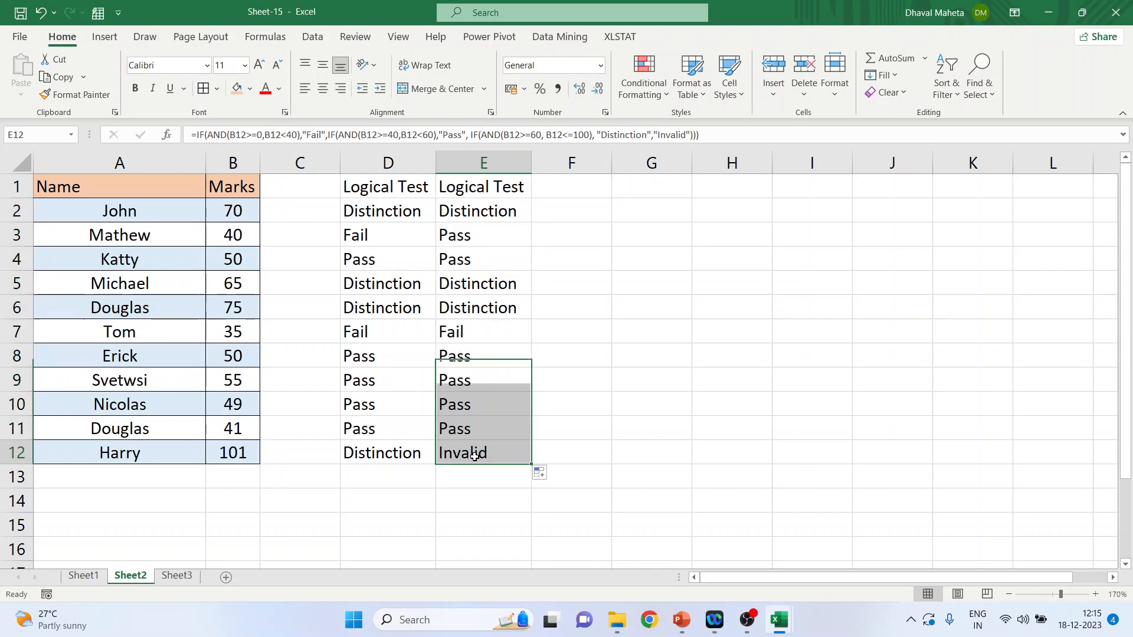
{"action": "left_click", "coordinate": [244, 453]}
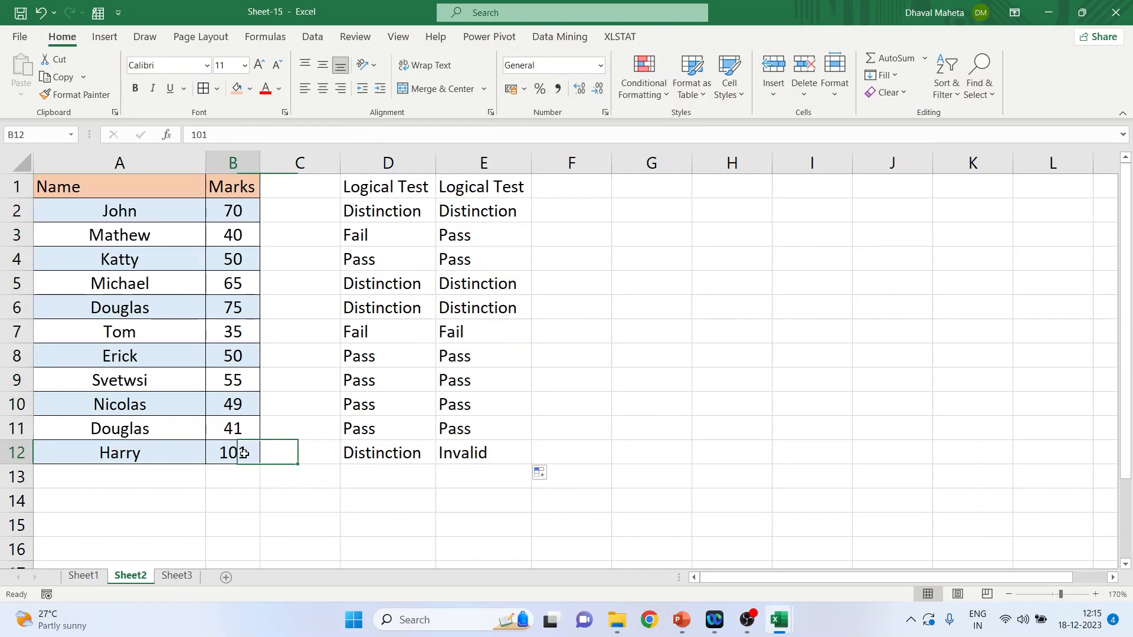
{"action": "left_click", "coordinate": [492, 452]}
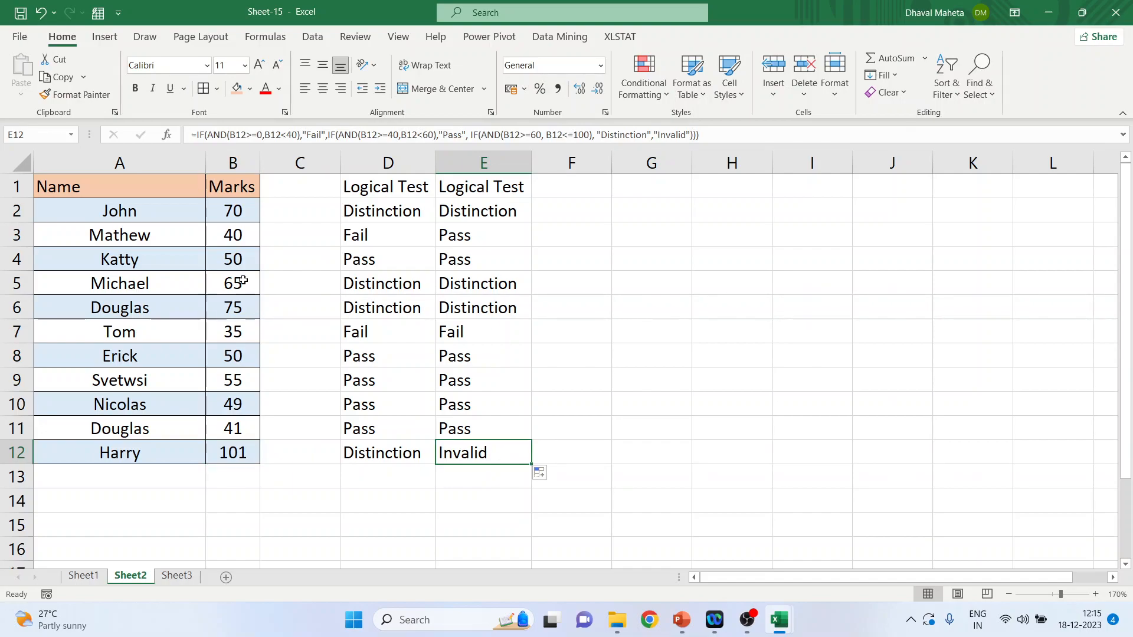
Step: Set the mark in B2 to -12 and compare the formula results in D2 and E2
{"action": "left_click", "coordinate": [235, 215]}
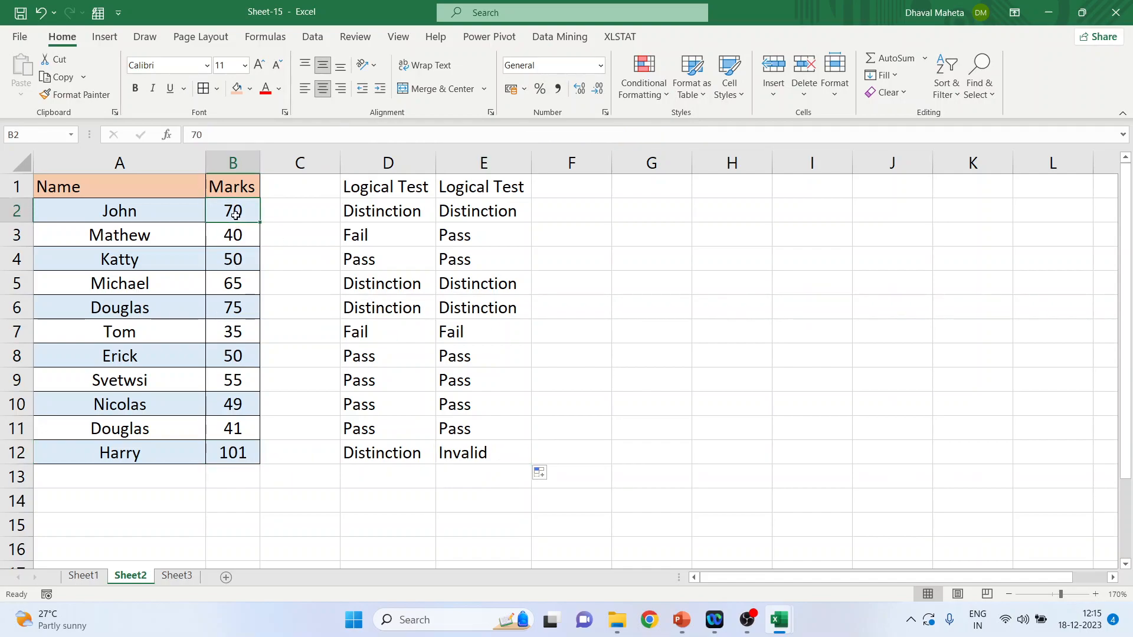
{"action": "type", "text": "-12"}
{"action": "key", "text": "Return"}
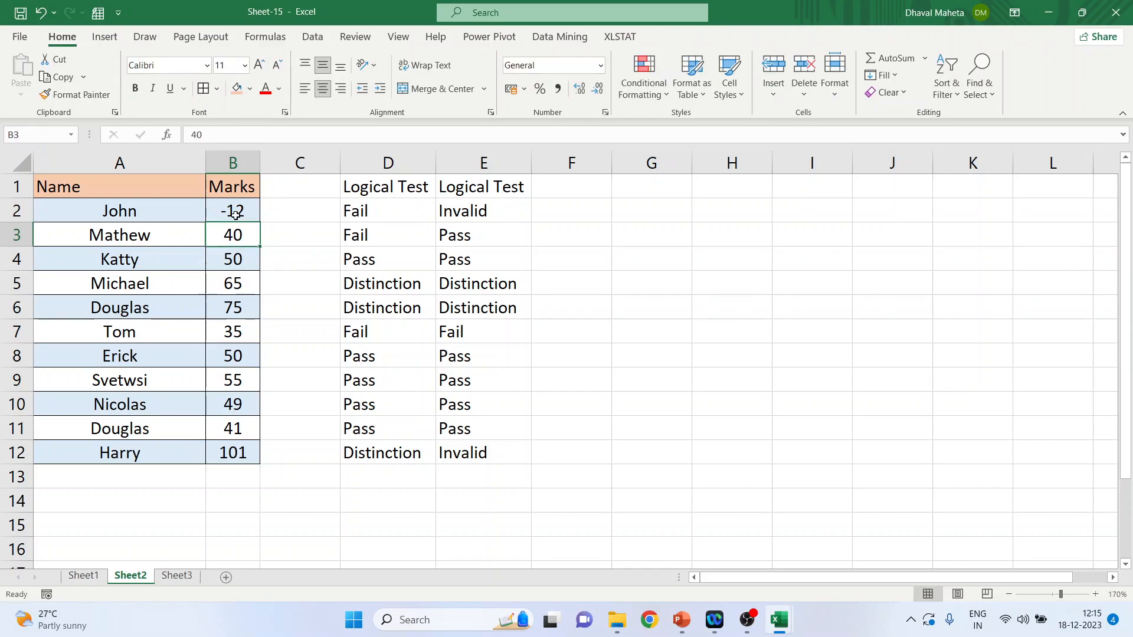
{"action": "left_click", "coordinate": [380, 216]}
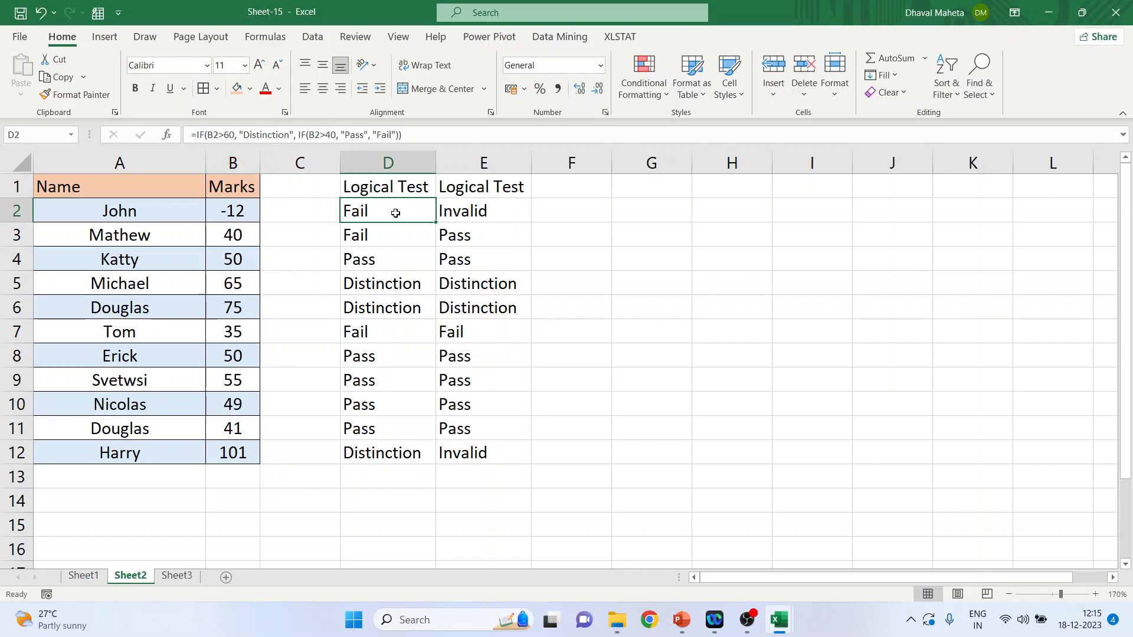
{"action": "left_click", "coordinate": [483, 214]}
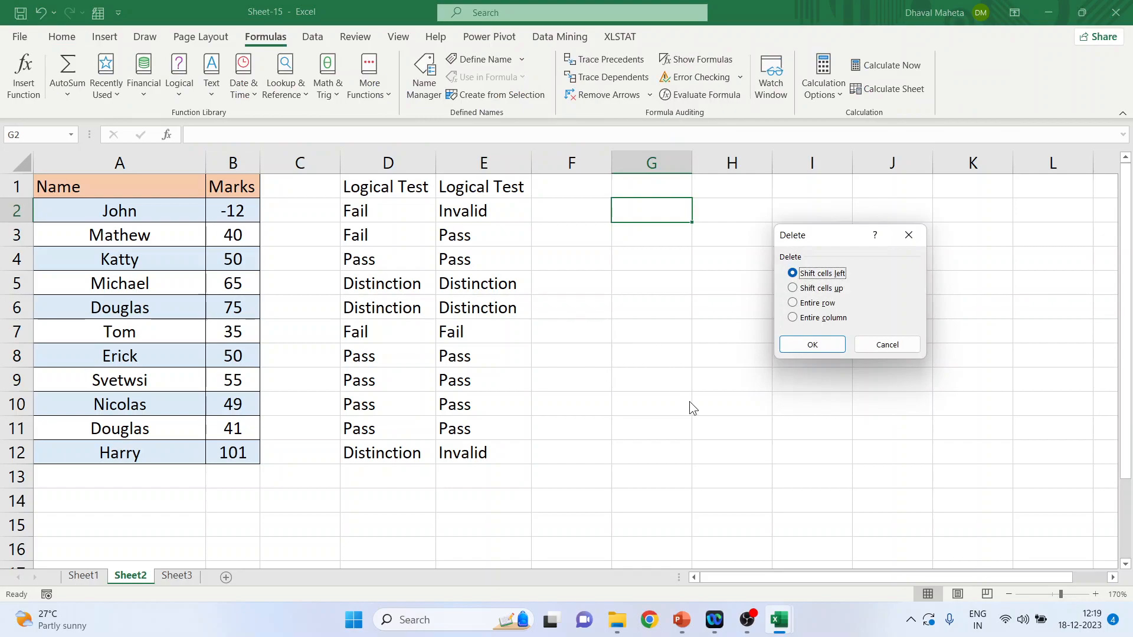
Step: Cancel the Delete dialog and examine the Logical, Financial, Text, Date & Time, Lookup & Reference, Math & Trig and additional function categories
{"action": "left_click", "coordinate": [876, 349]}
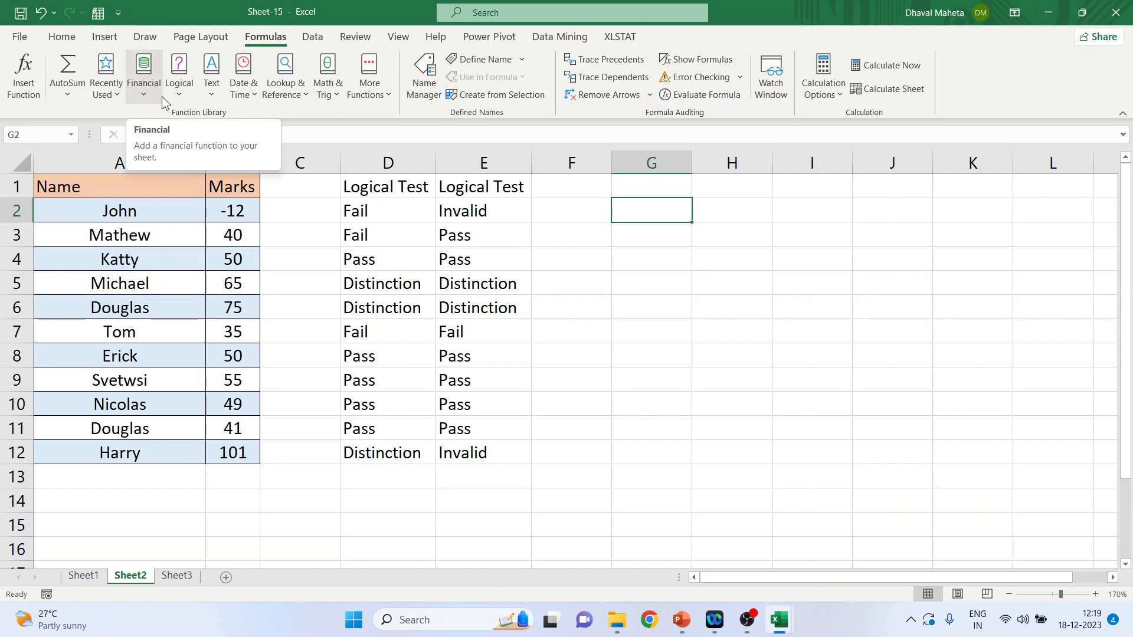
{"action": "left_click", "coordinate": [181, 90]}
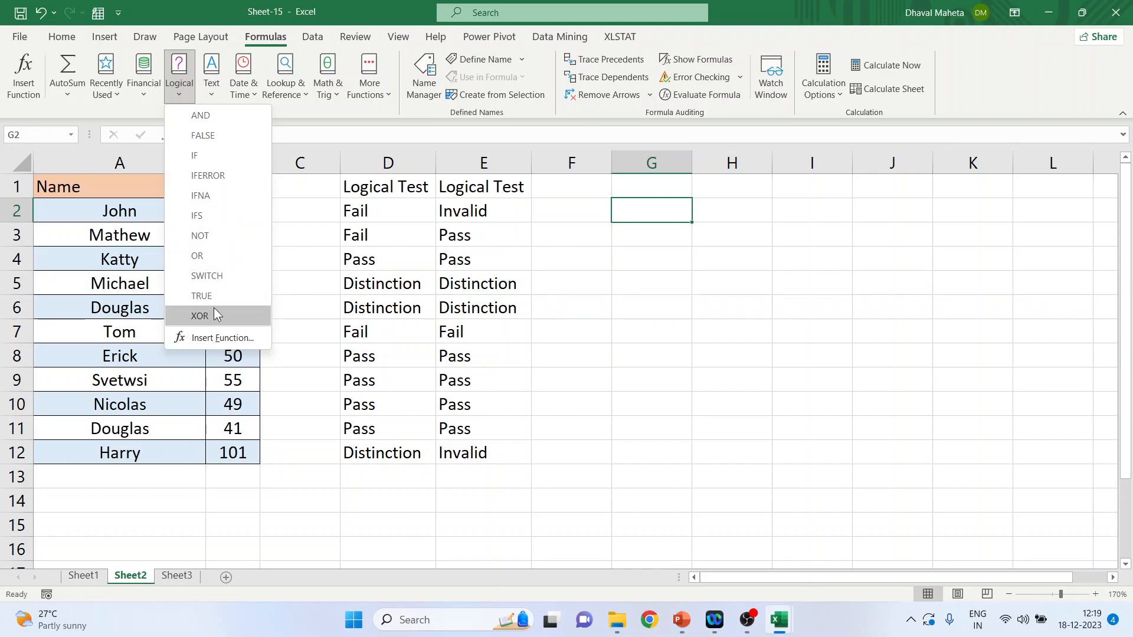
{"action": "left_click", "coordinate": [147, 91]}
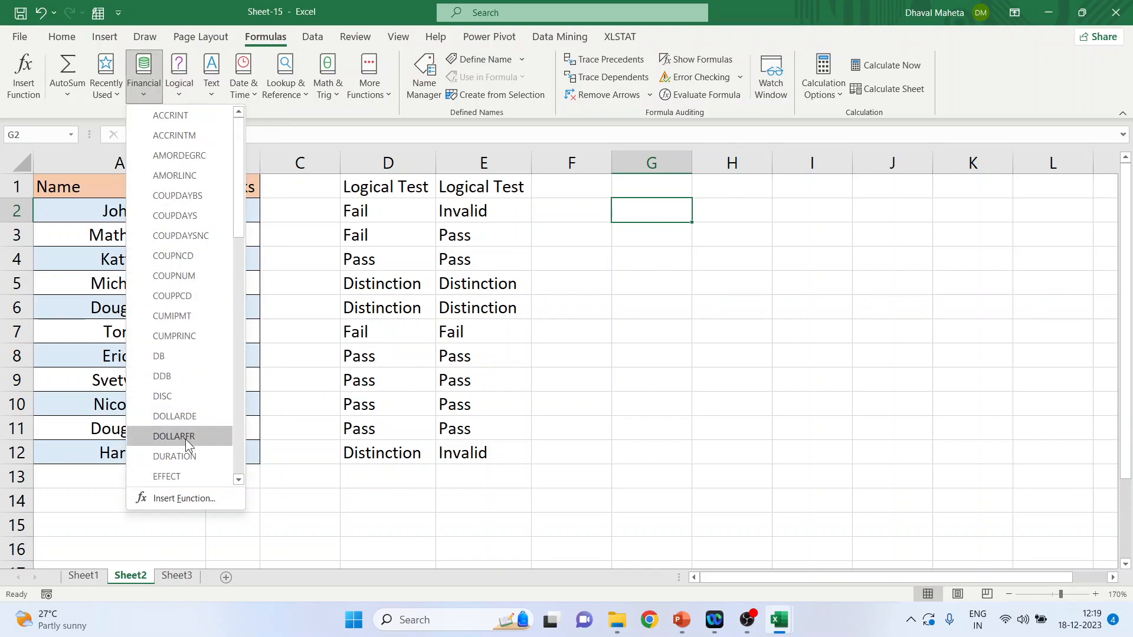
{"action": "left_click", "coordinate": [213, 94]}
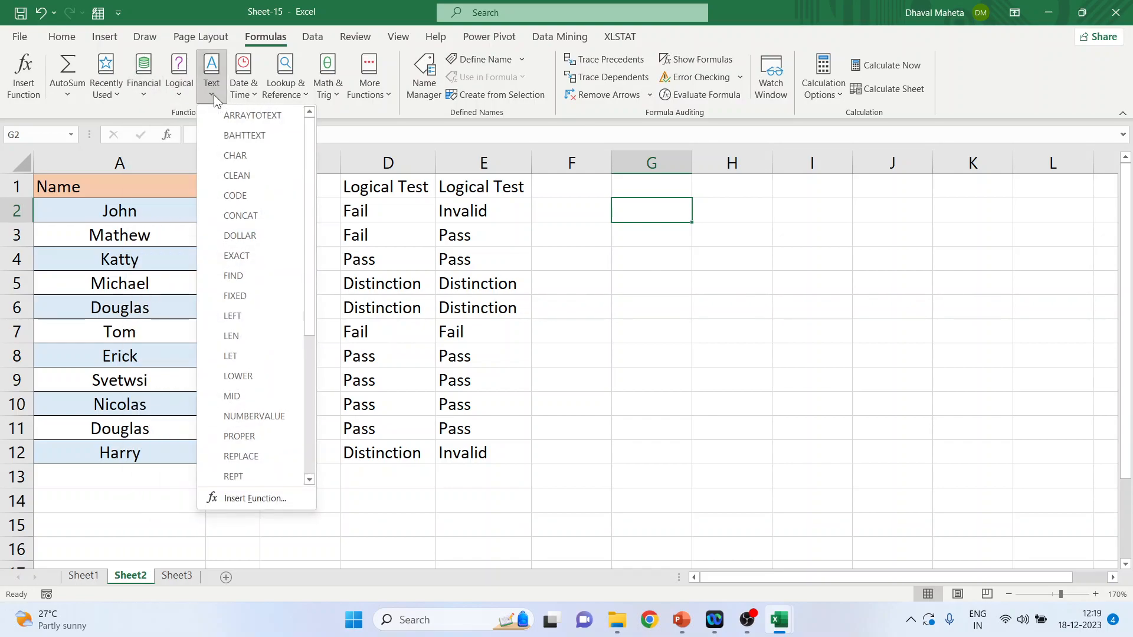
{"action": "left_click", "coordinate": [254, 97]}
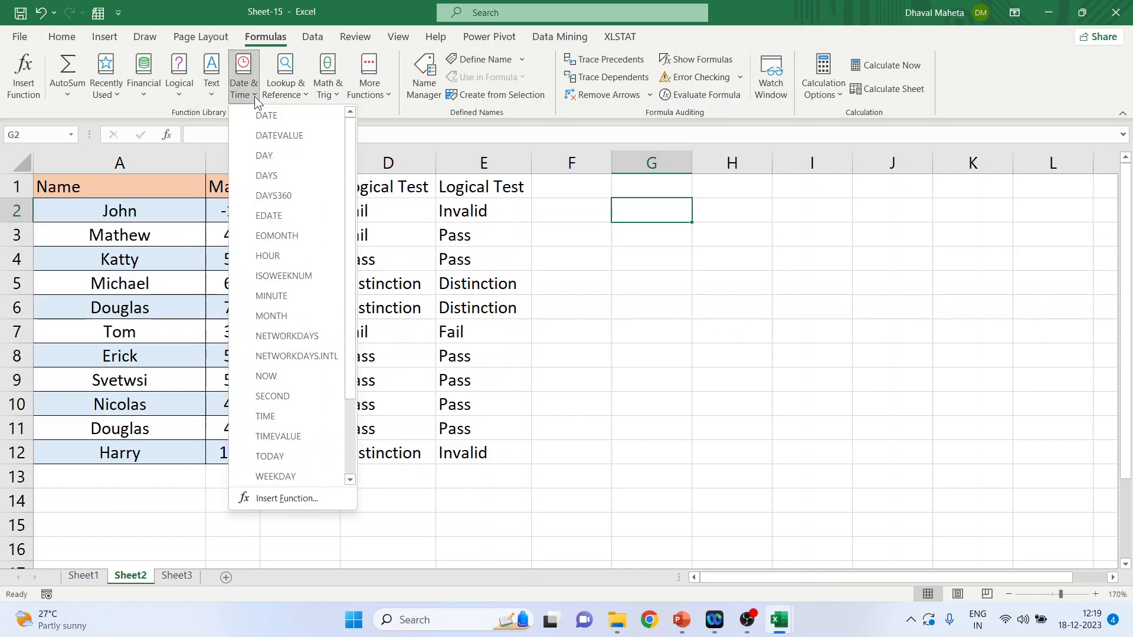
{"action": "left_click", "coordinate": [288, 86]}
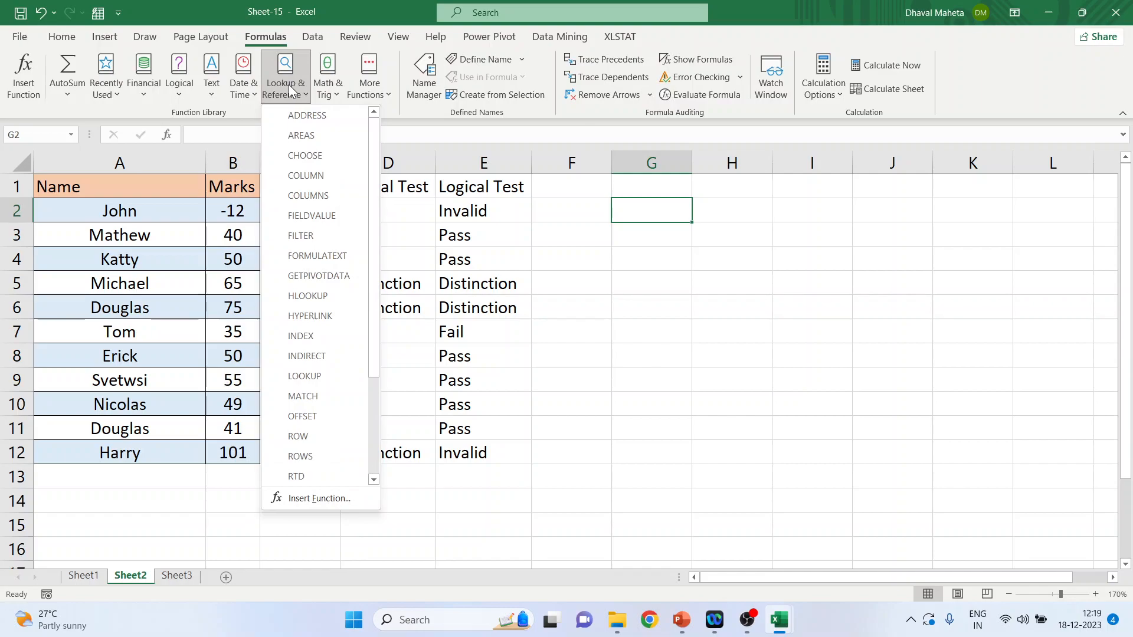
{"action": "left_click", "coordinate": [326, 93]}
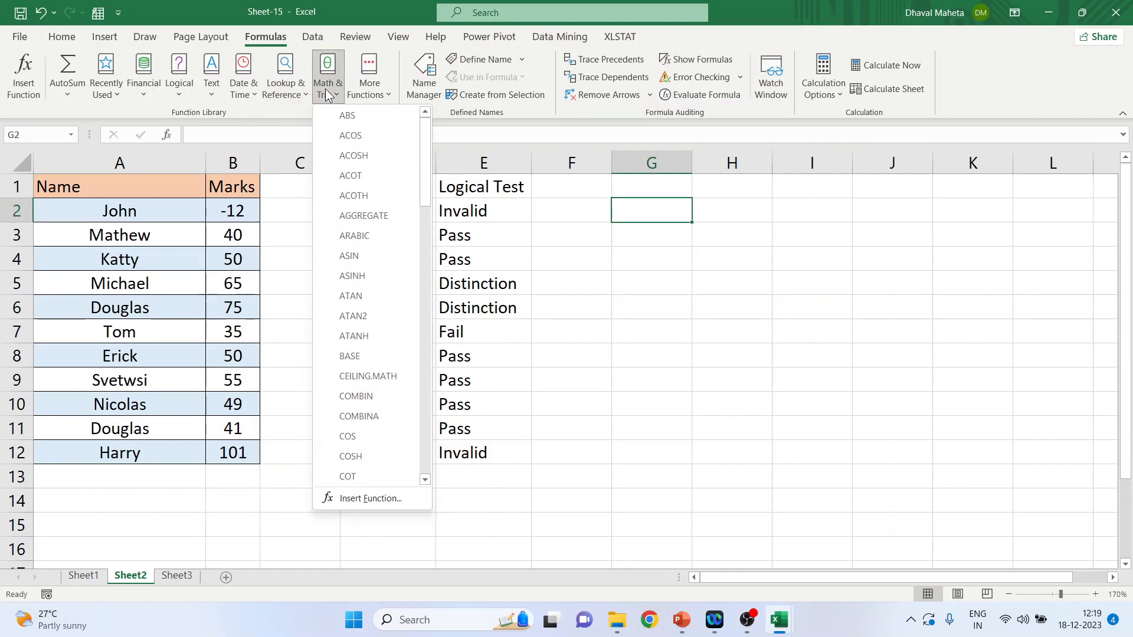
{"action": "left_click", "coordinate": [381, 93]}
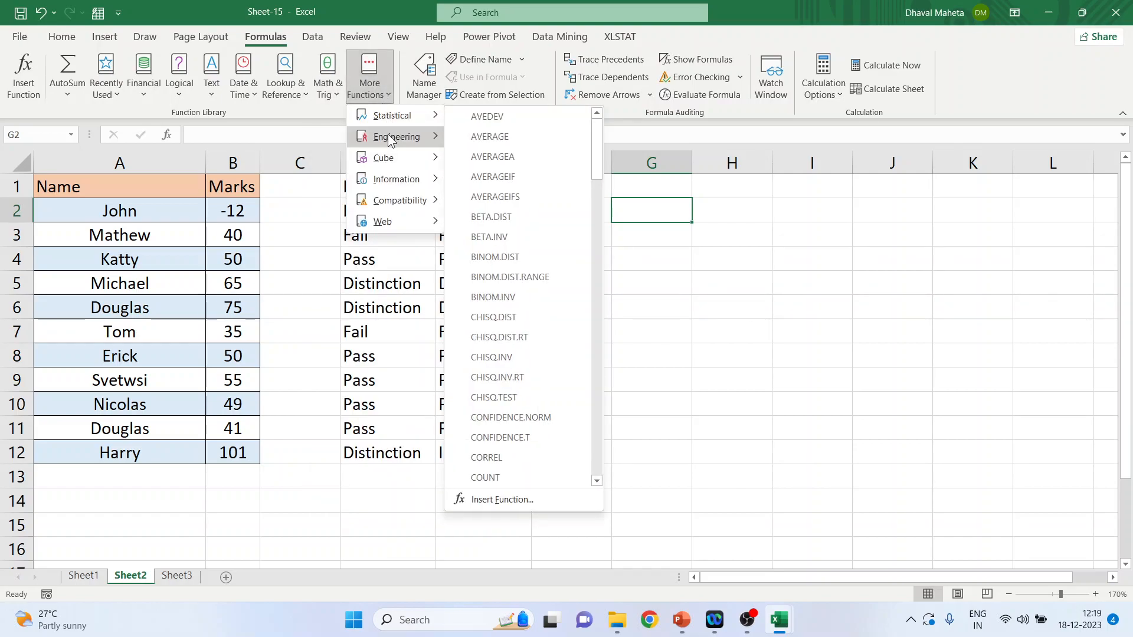
{"action": "mouse_move", "coordinate": [395, 161]}
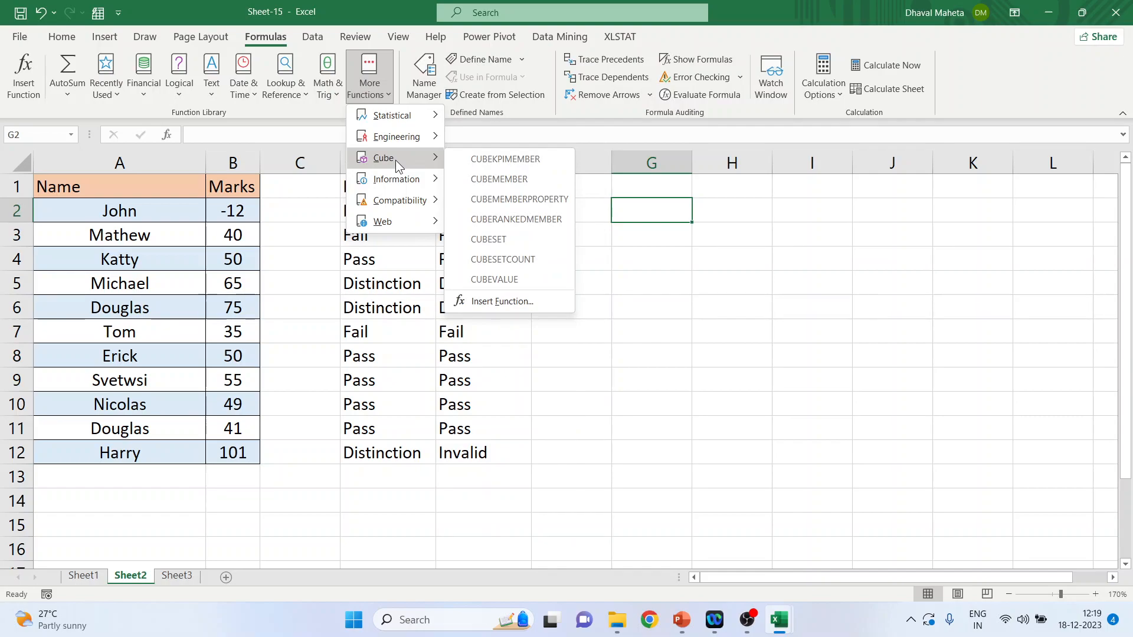
{"action": "mouse_move", "coordinate": [399, 201]}
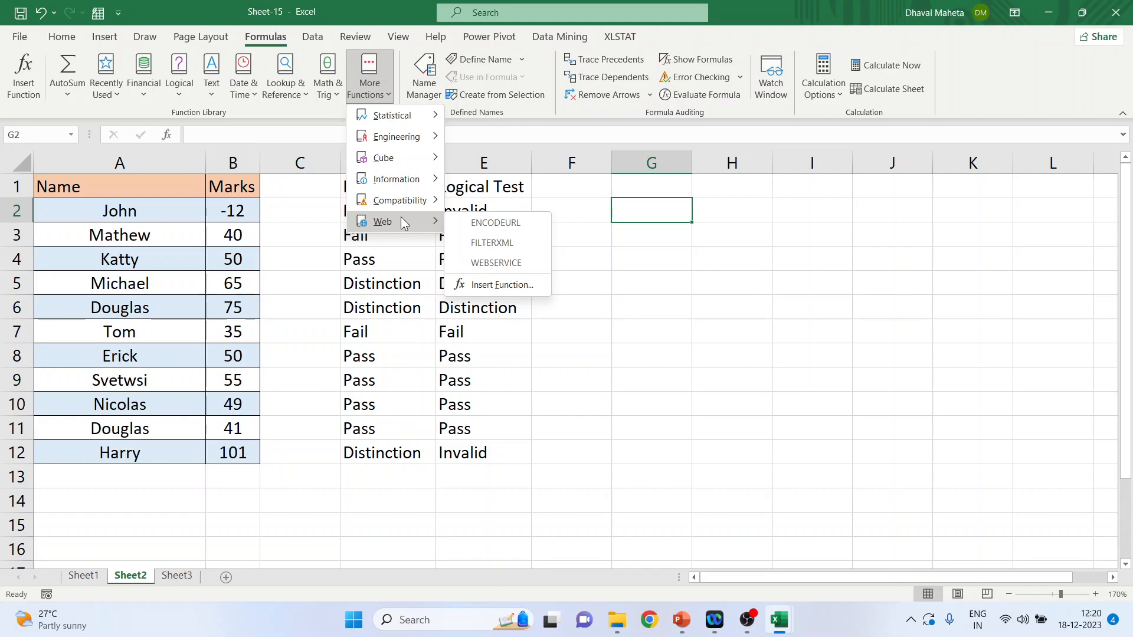
{"action": "left_click", "coordinate": [646, 255]}
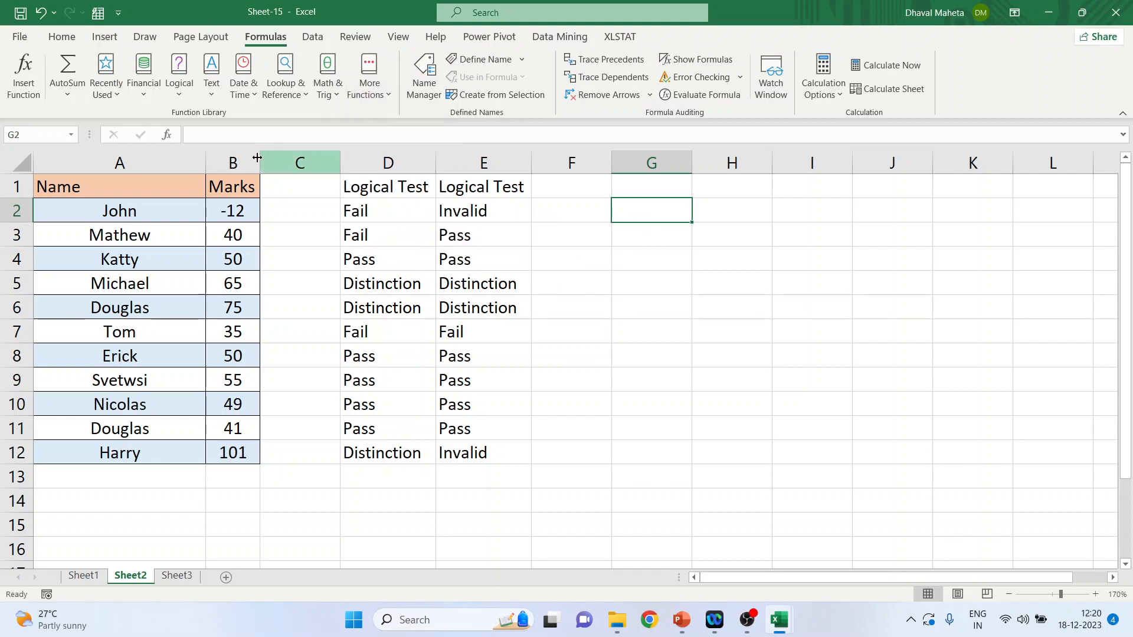
Step: Open Insert Function for cell G2 and browse the functions in the Statistical category
{"action": "left_click", "coordinate": [25, 82]}
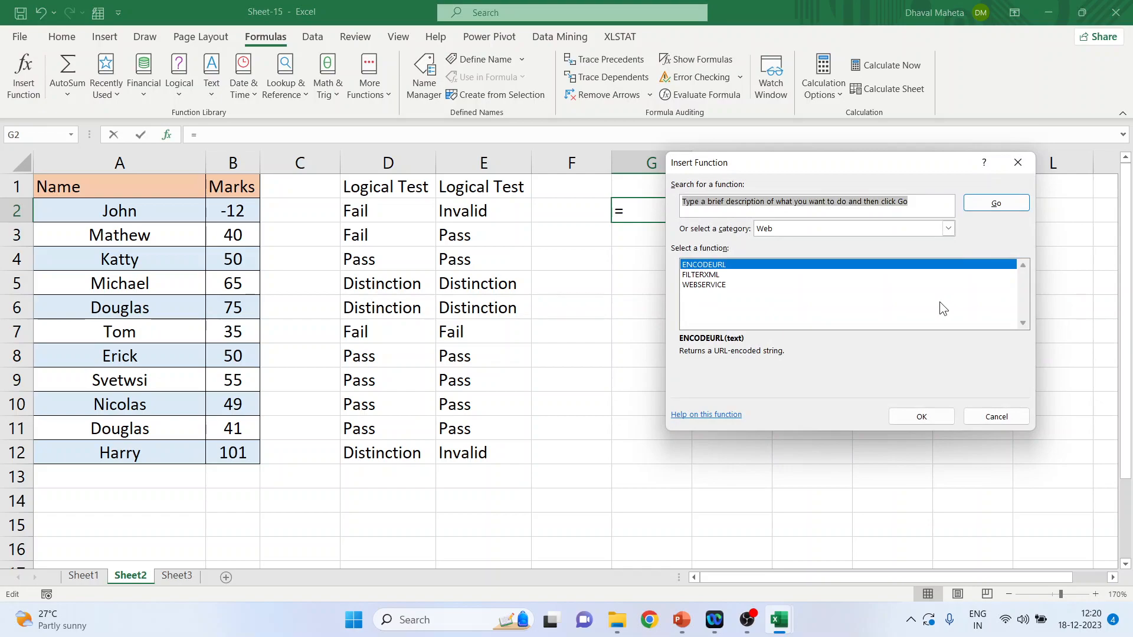
{"action": "left_click", "coordinate": [948, 229]}
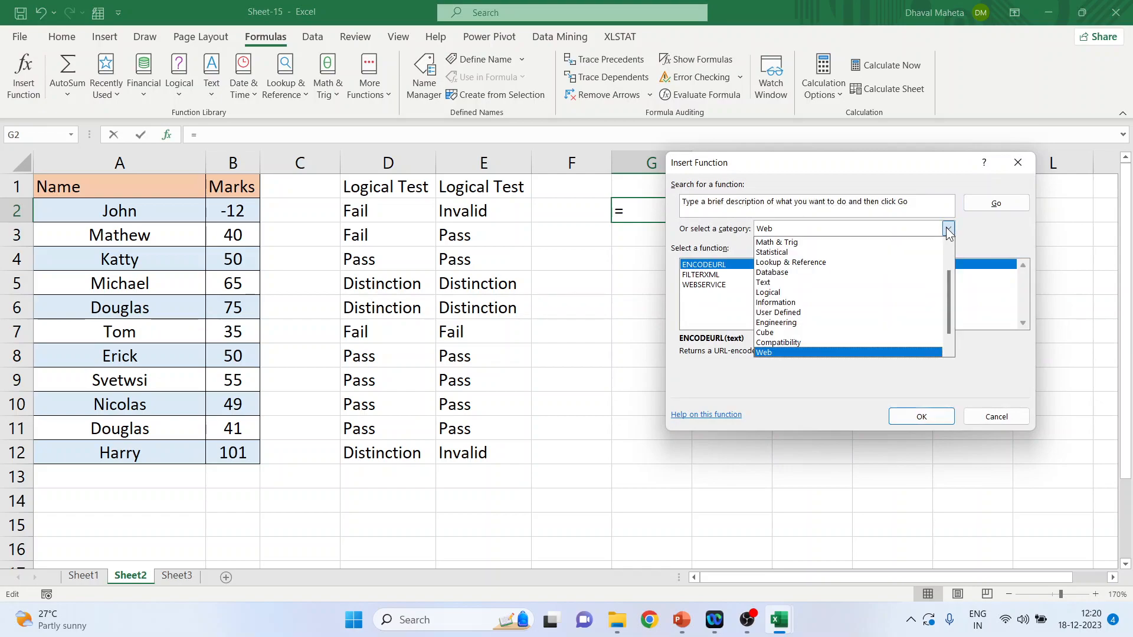
{"action": "left_click", "coordinate": [873, 253]}
{"action": "scroll", "coordinate": [809, 298], "scroll_direction": "down", "scroll_amount": 8}
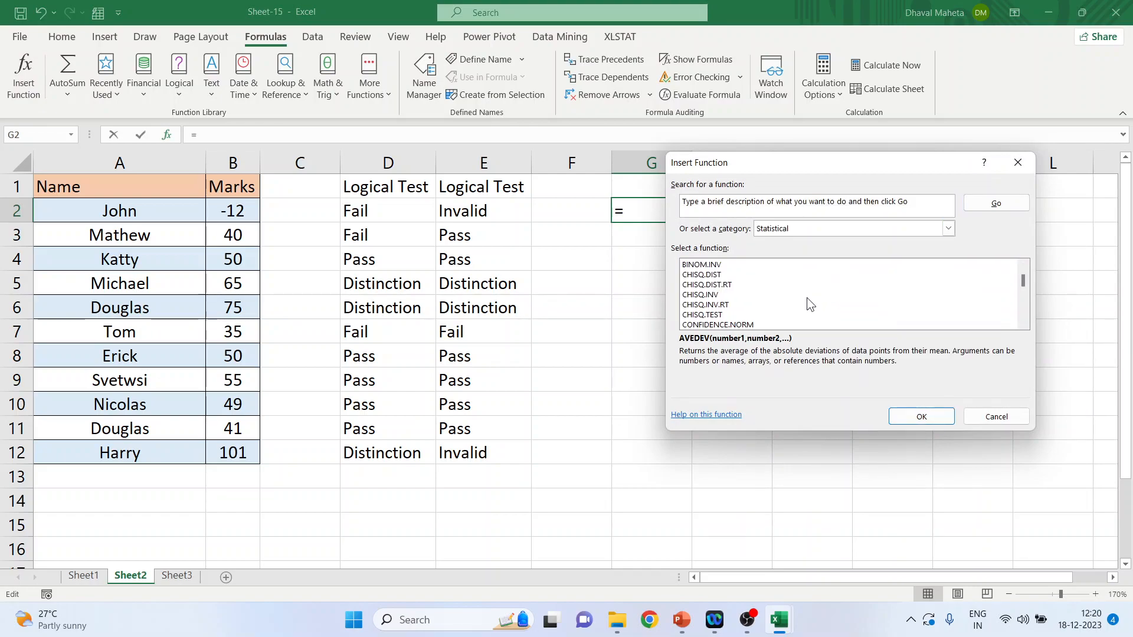
{"action": "scroll", "coordinate": [769, 296], "scroll_direction": "down", "scroll_amount": 2}
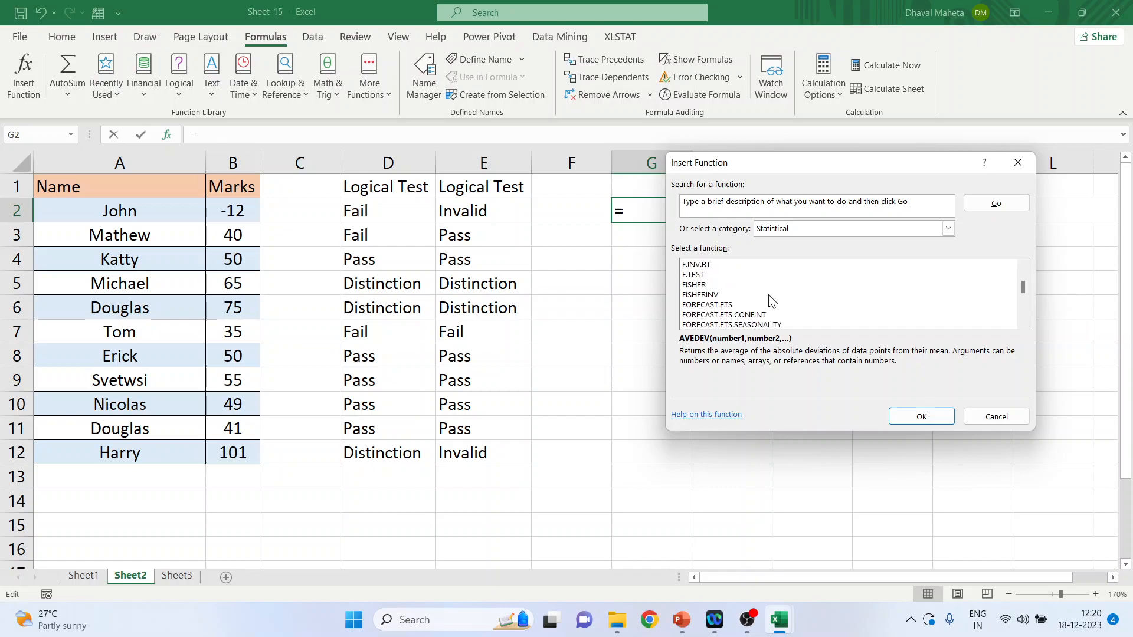
Step: Browse the functions in the Math & Trig, Text and Logical categories of Insert Function
{"action": "left_click", "coordinate": [947, 228]}
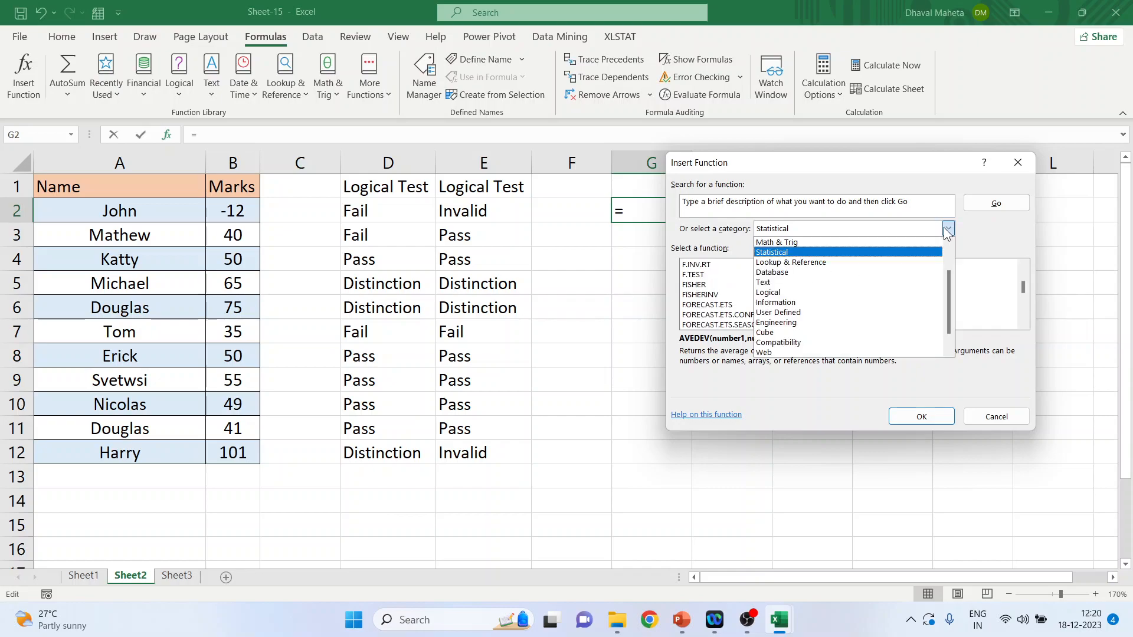
{"action": "left_click", "coordinate": [882, 247]}
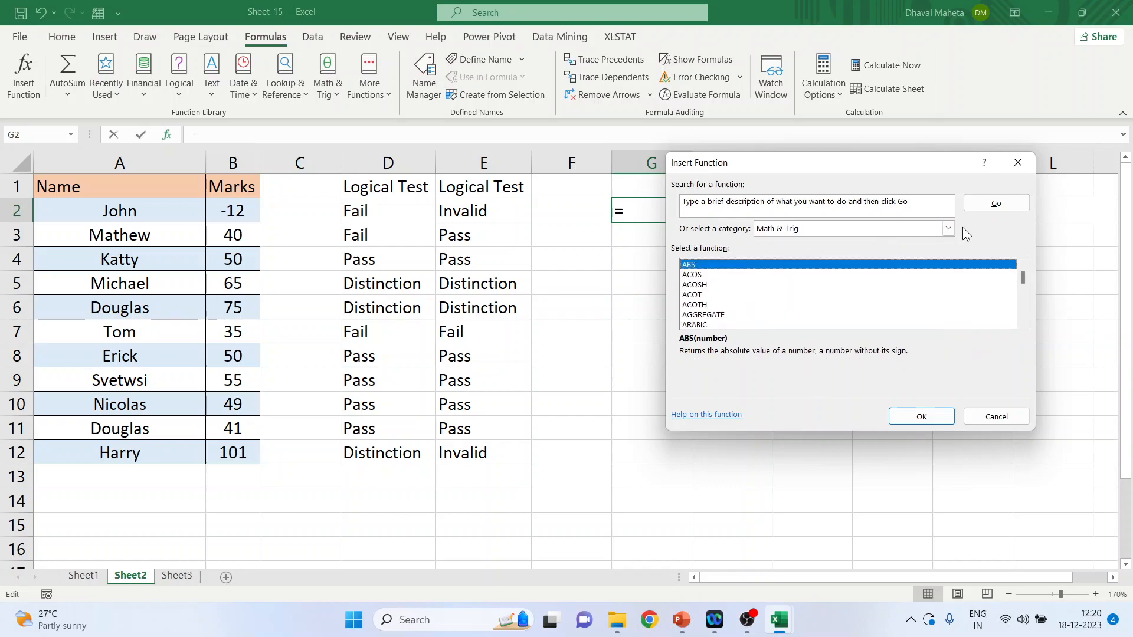
{"action": "left_click", "coordinate": [947, 228]}
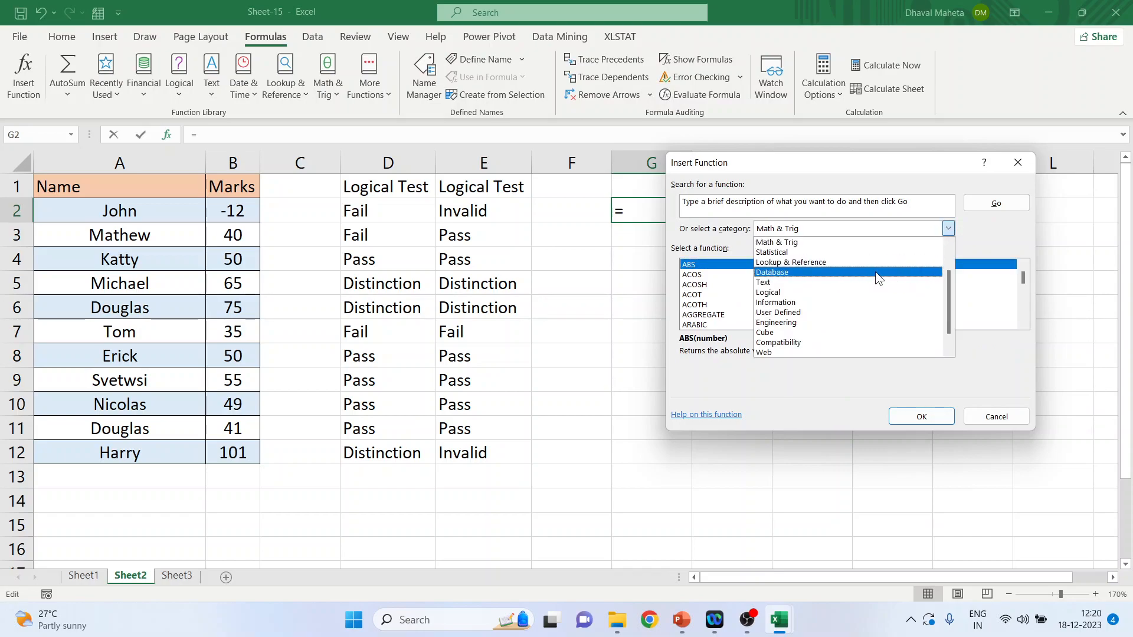
{"action": "left_click", "coordinate": [829, 292]}
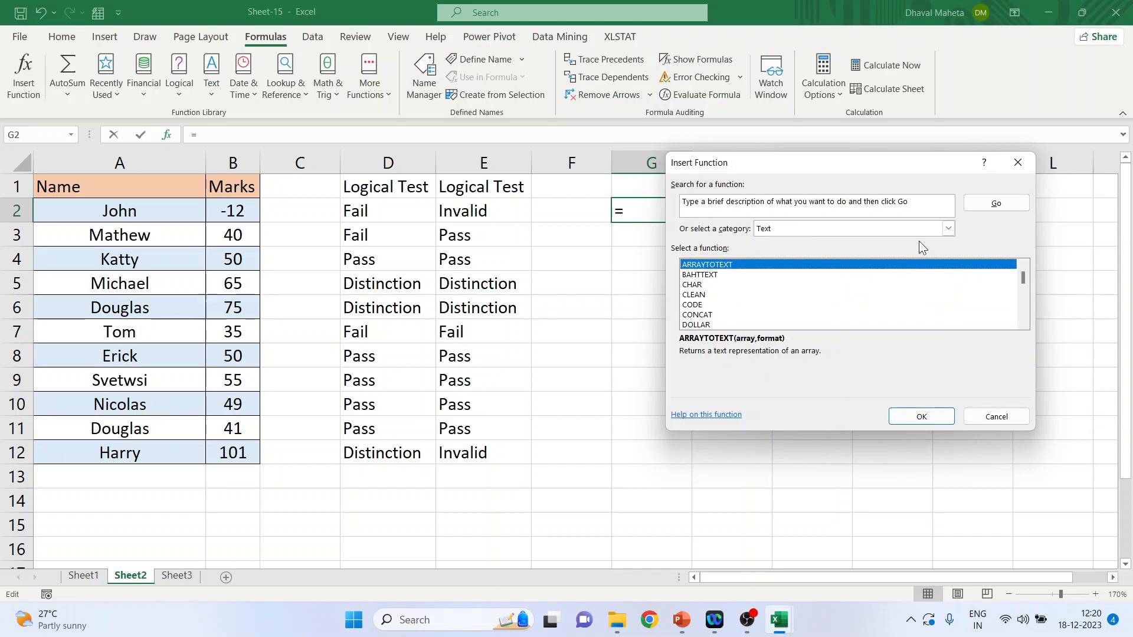
{"action": "left_click", "coordinate": [938, 228]}
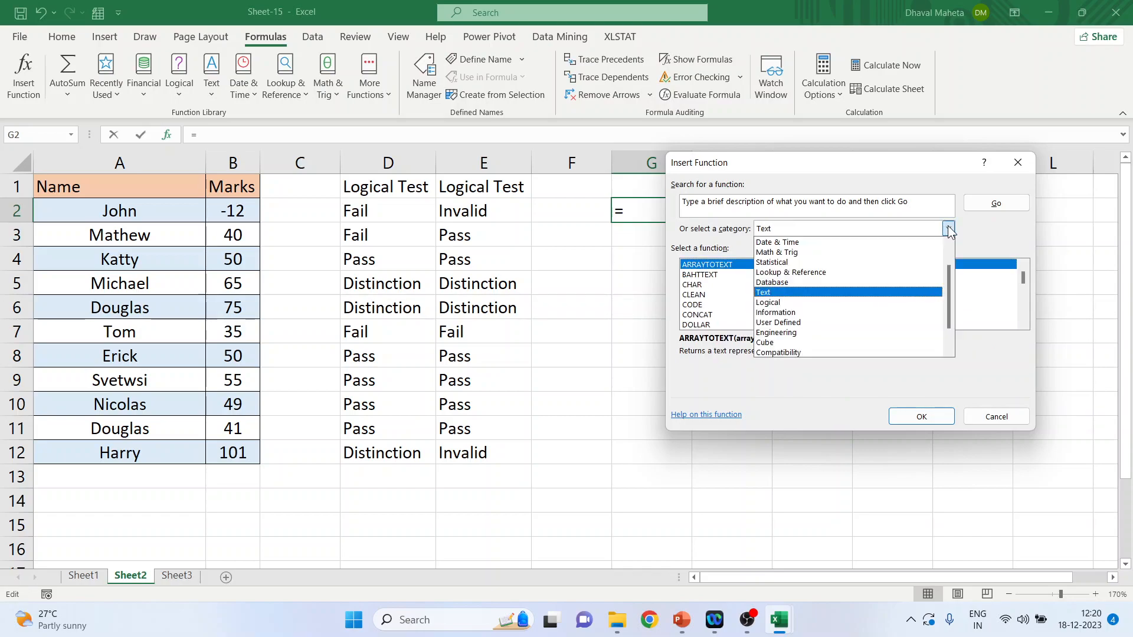
{"action": "left_click", "coordinate": [851, 303]}
{"action": "scroll", "coordinate": [851, 304], "scroll_direction": "down", "scroll_amount": 2}
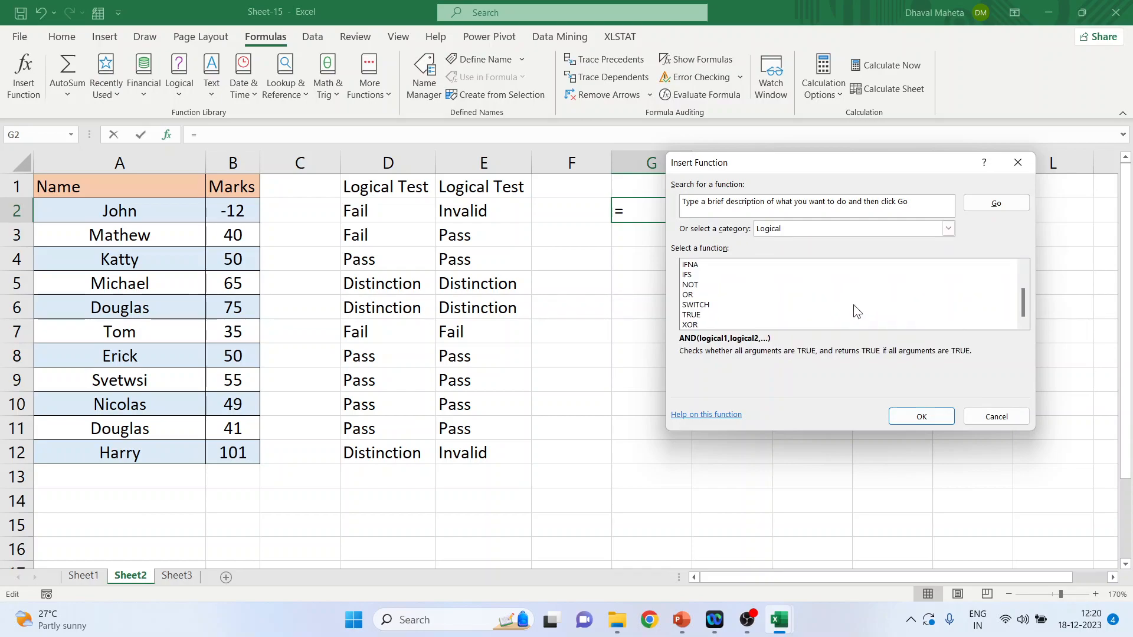
Step: Switch to the Youtube templates presentation in PowerPoint and start the slide show from the Thank you slide
{"action": "mouse_move", "coordinate": [683, 614]}
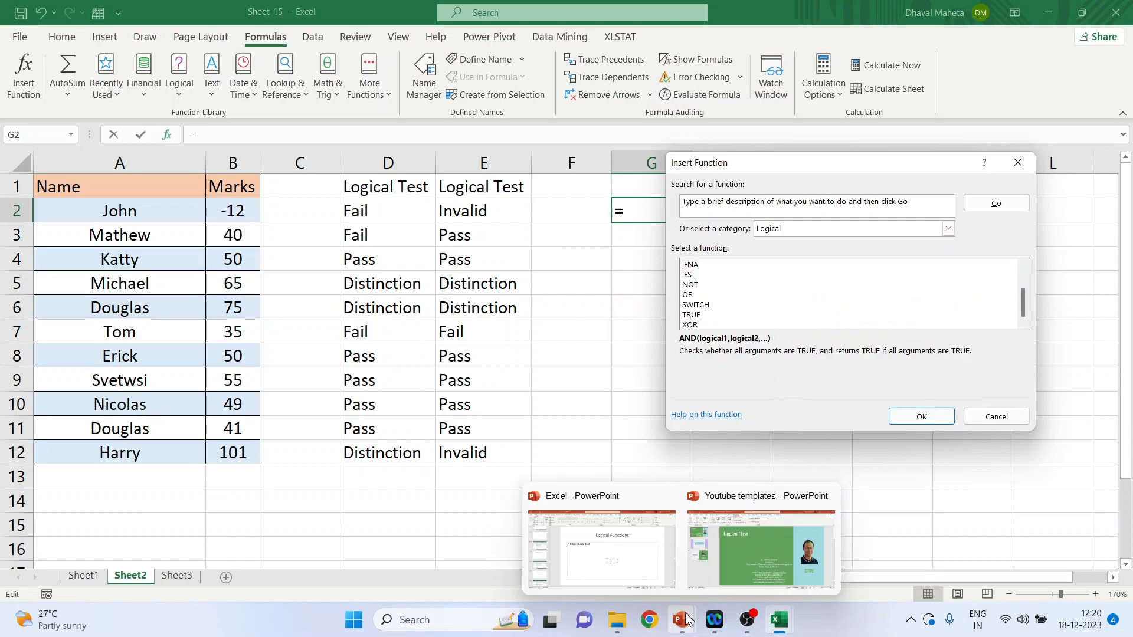
{"action": "left_click", "coordinate": [757, 551]}
{"action": "left_click", "coordinate": [147, 337]}
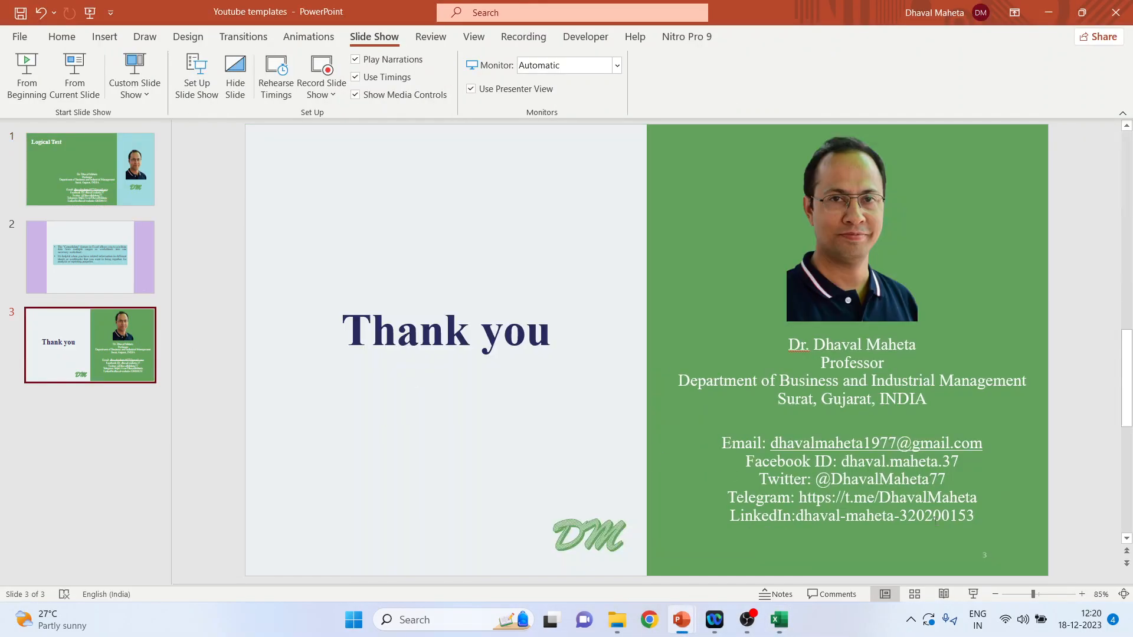
{"action": "left_click", "coordinate": [974, 593]}
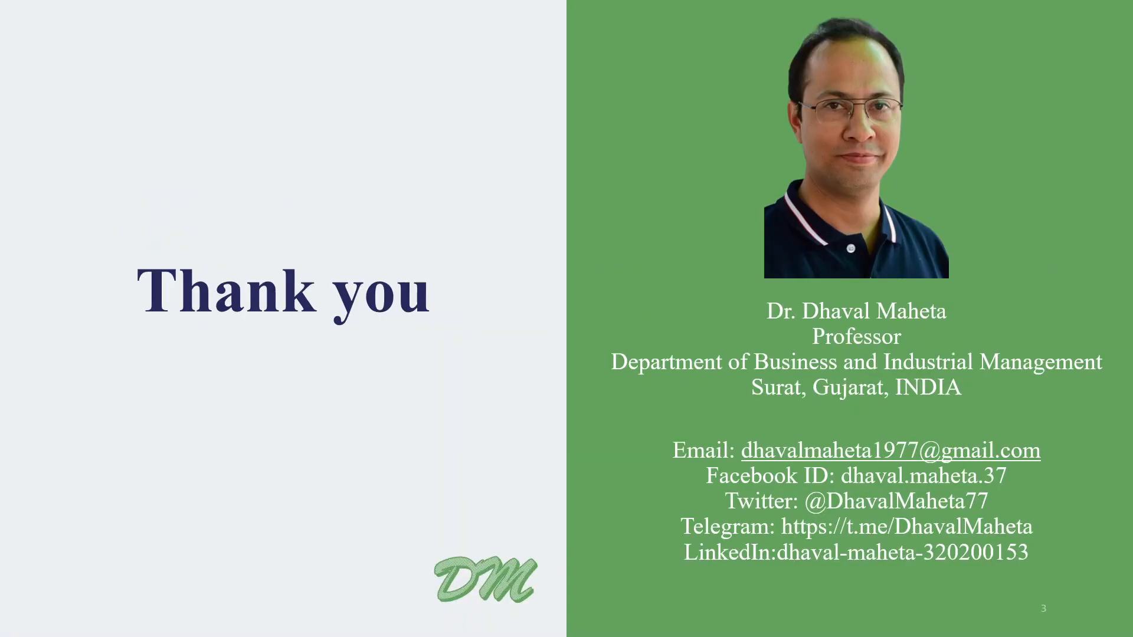